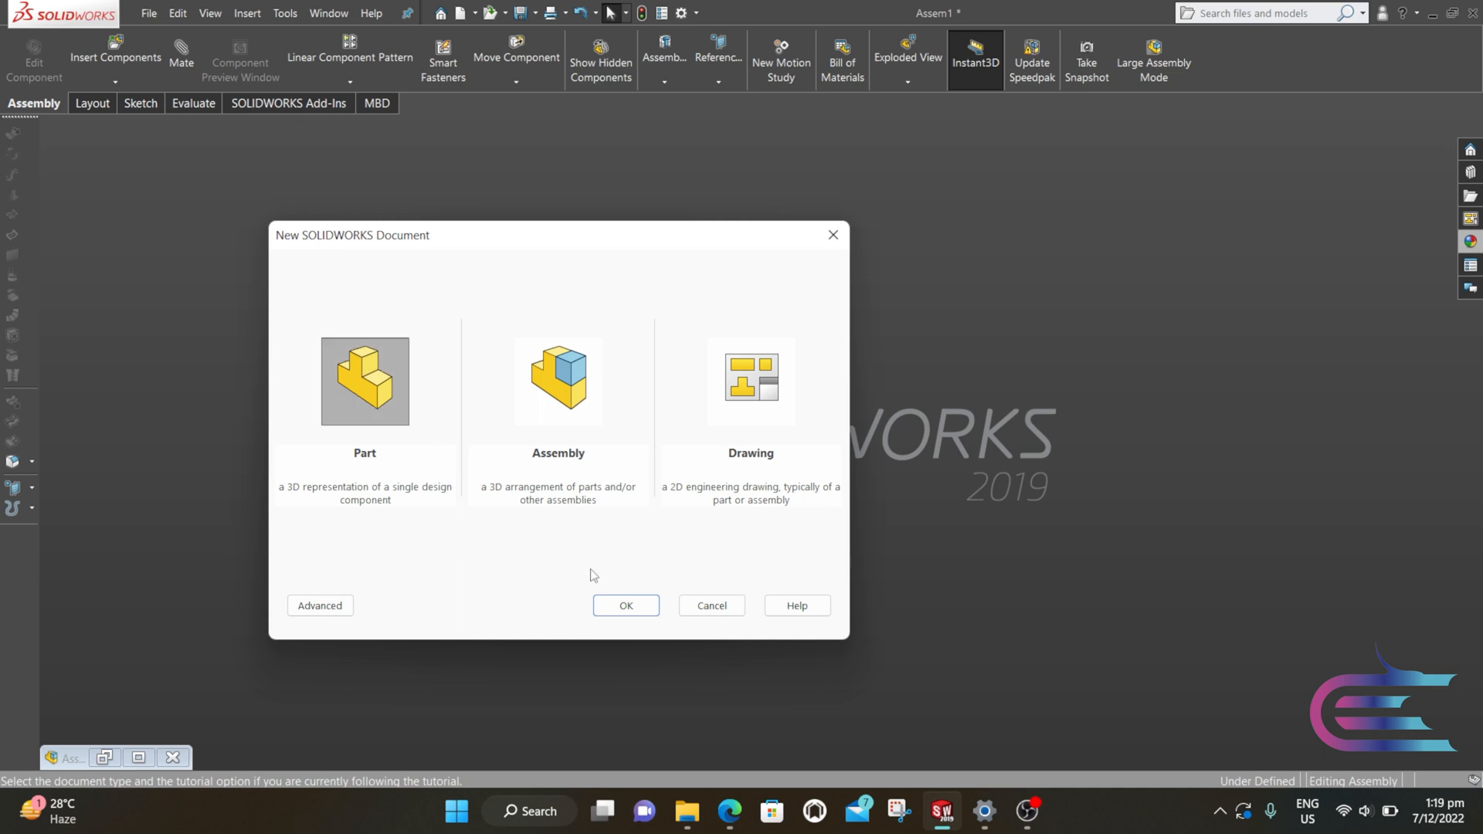
# - Create a new part document and start a sketch on the Front Plane, viewed face-on
pyautogui.click(626, 604)
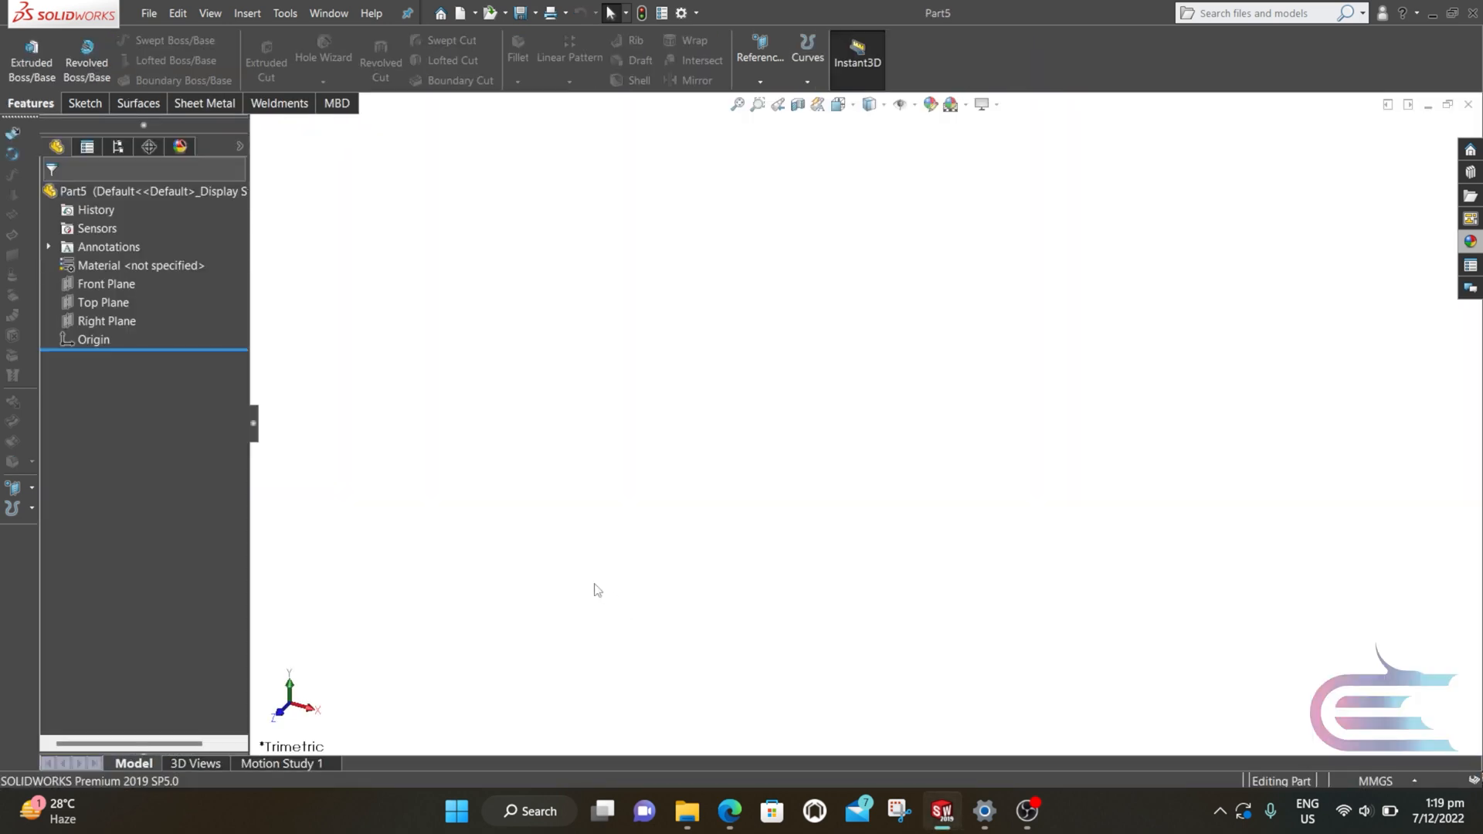
pyautogui.rightClick(97, 284)
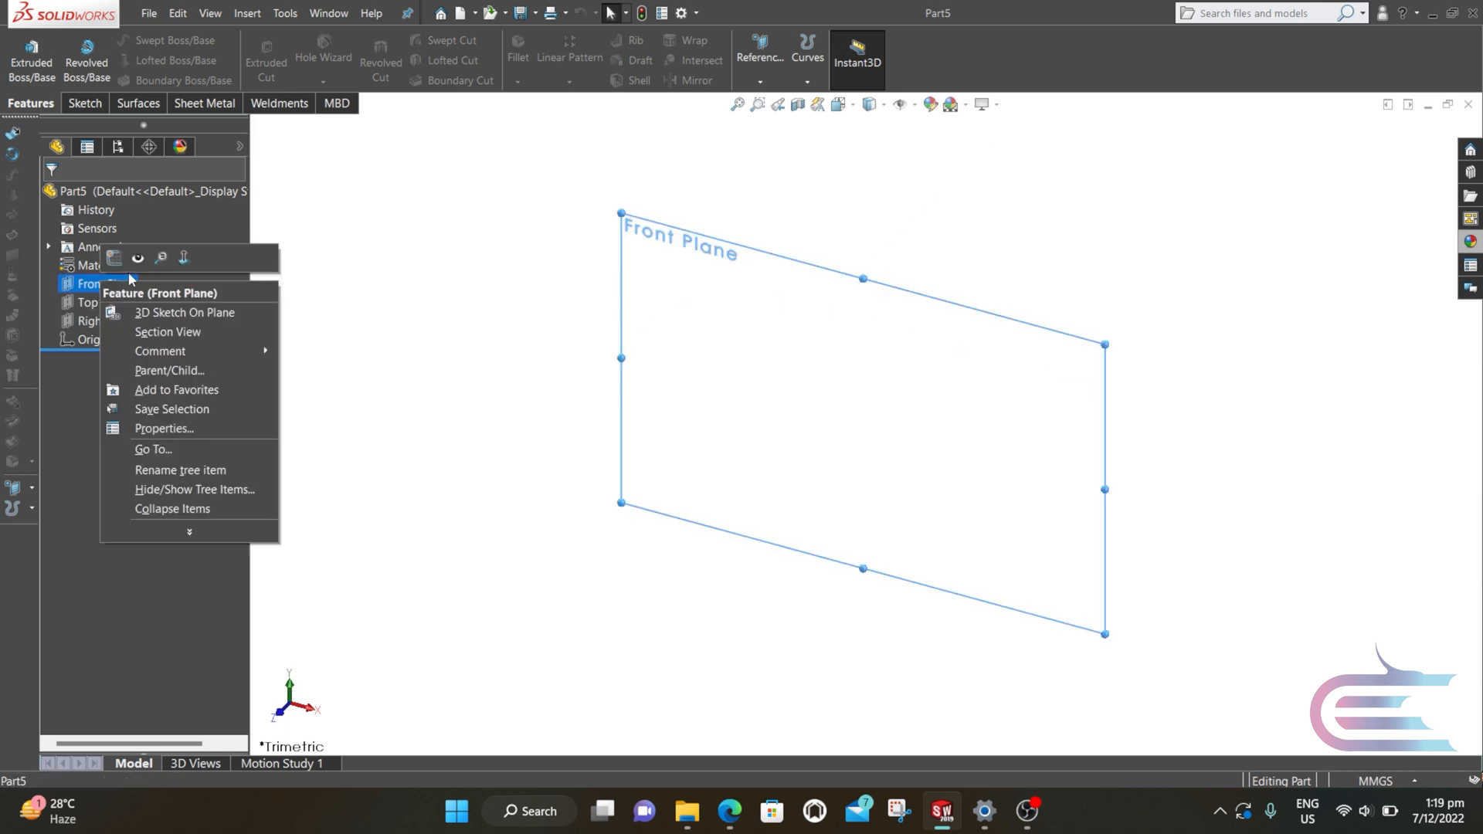
pyautogui.click(184, 258)
pyautogui.rightClick(98, 284)
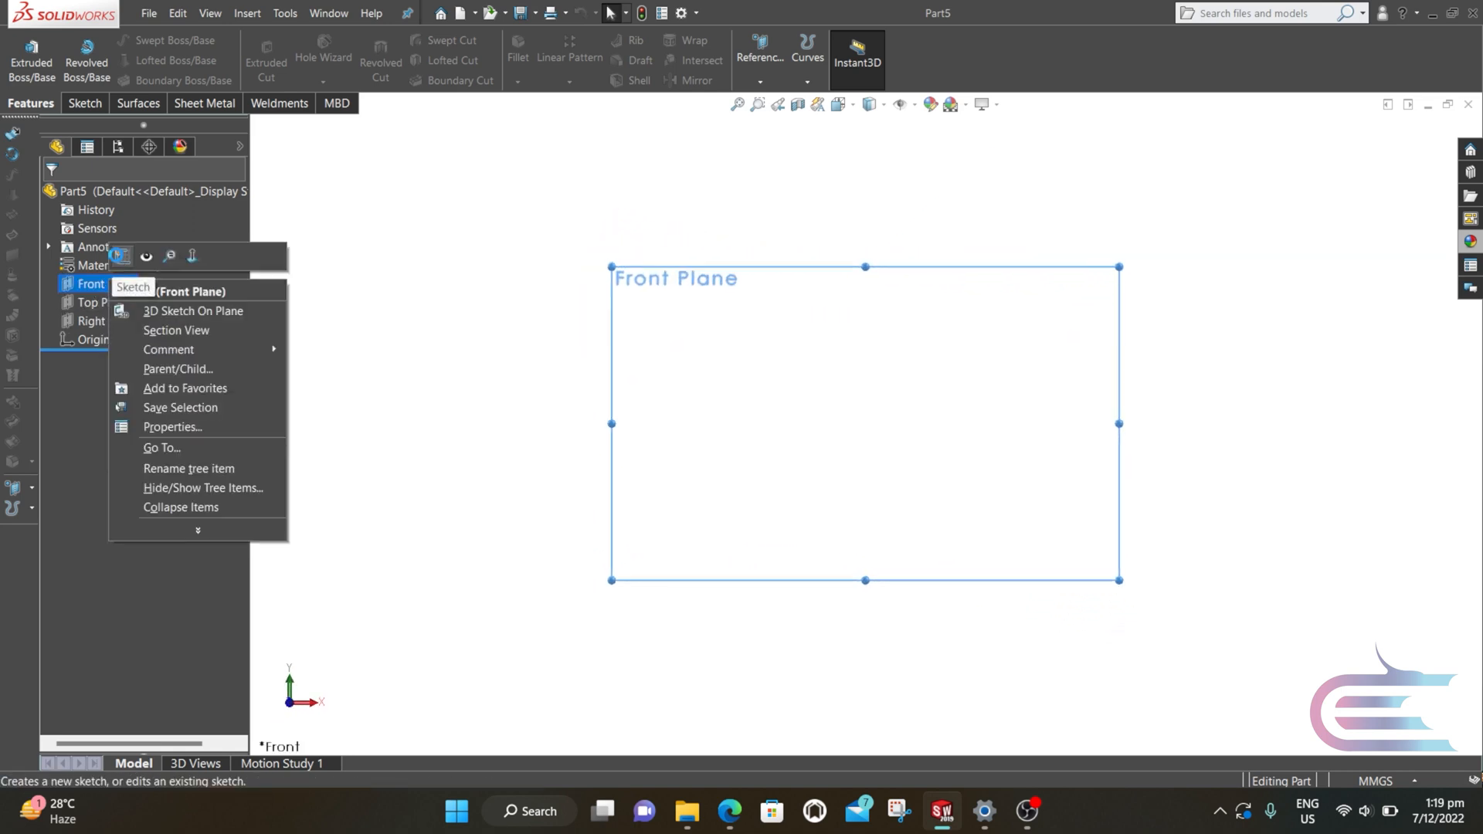
pyautogui.click(114, 257)
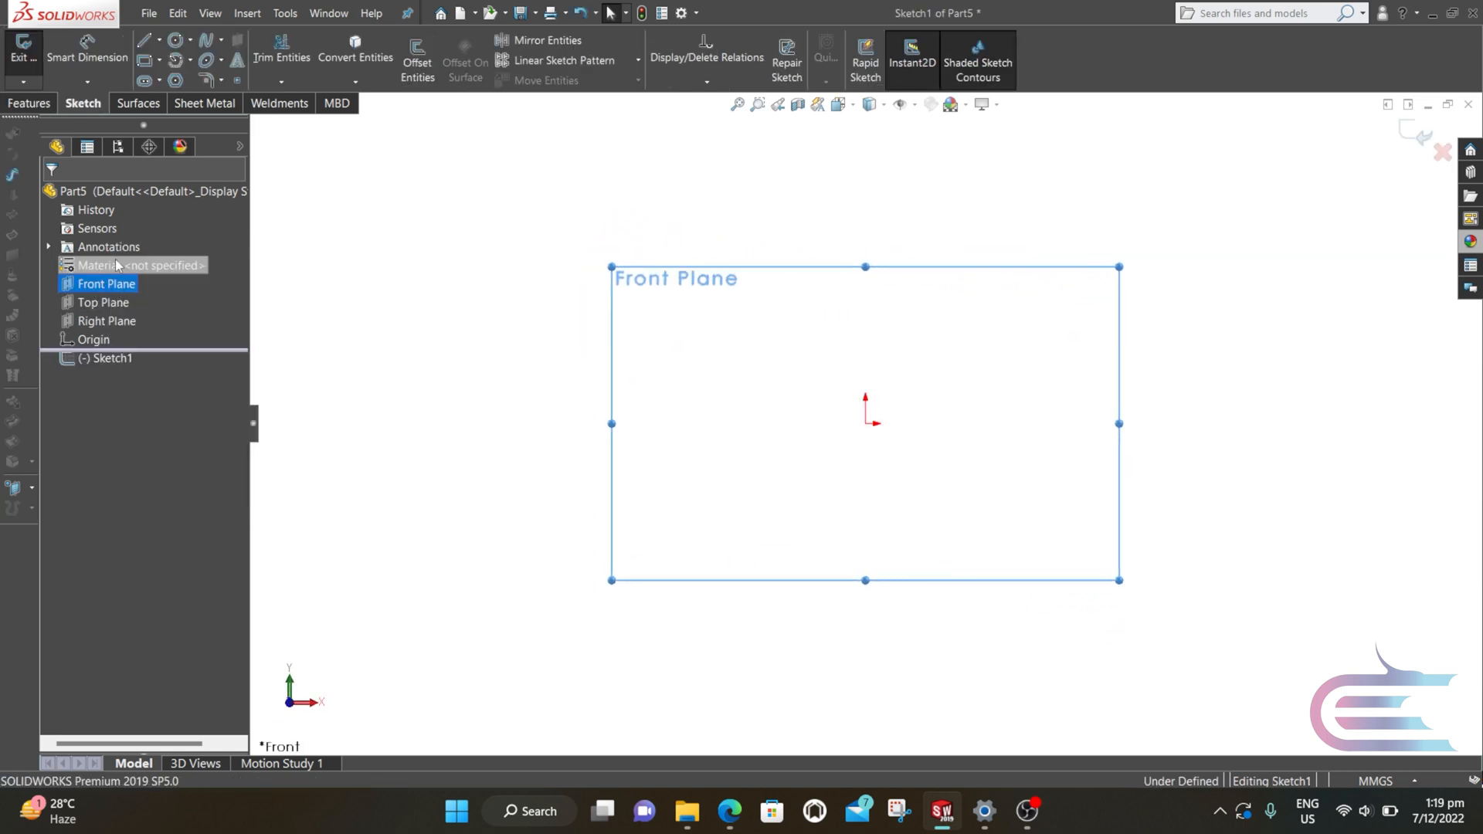
# - Sketch a circle of about 31.6 mm radius at the origin and one of about 16.8 mm radius centred on its top quadrant point
pyautogui.click(176, 41)
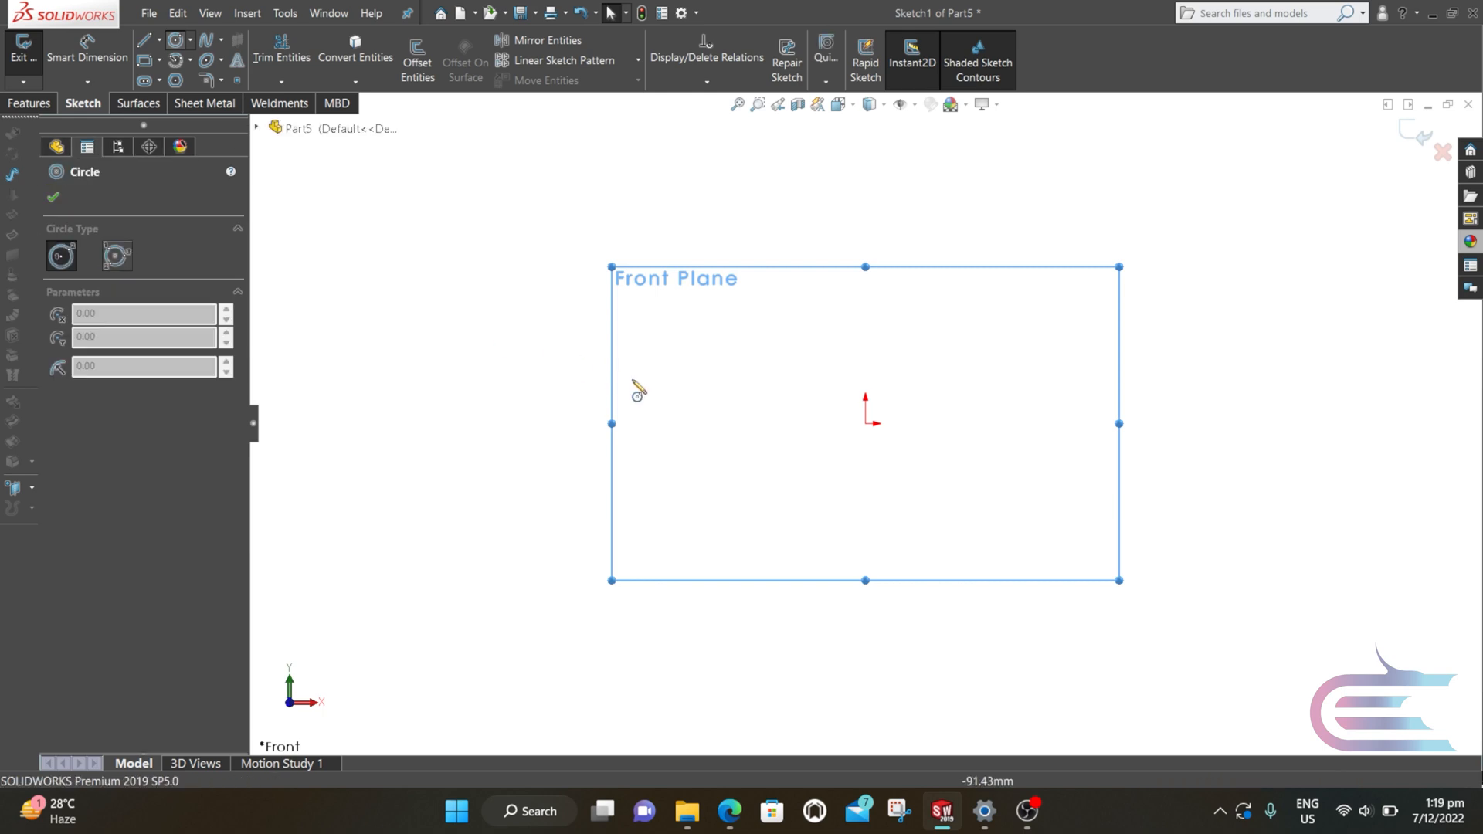
pyautogui.click(866, 424)
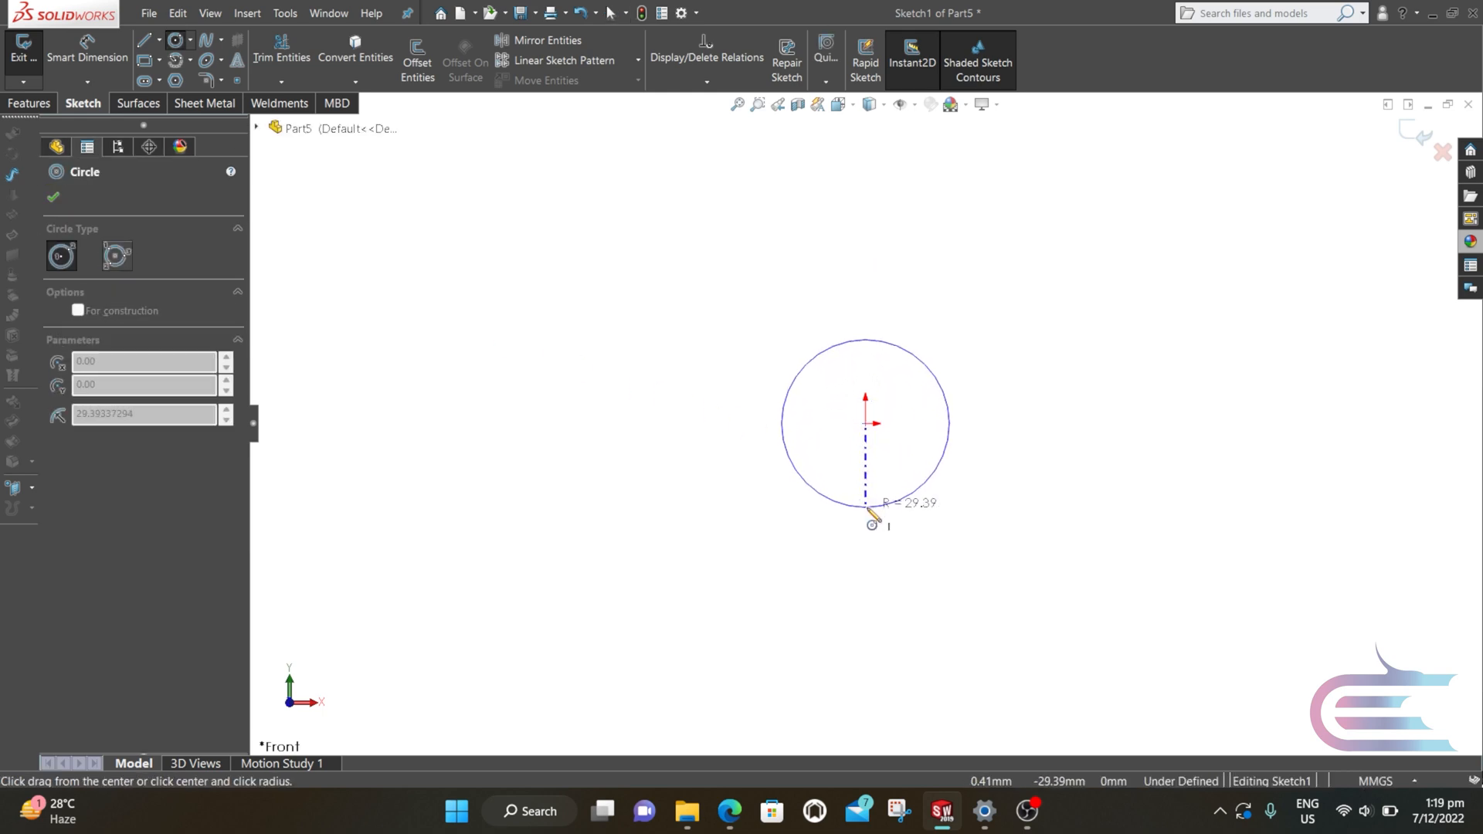
pyautogui.click(866, 514)
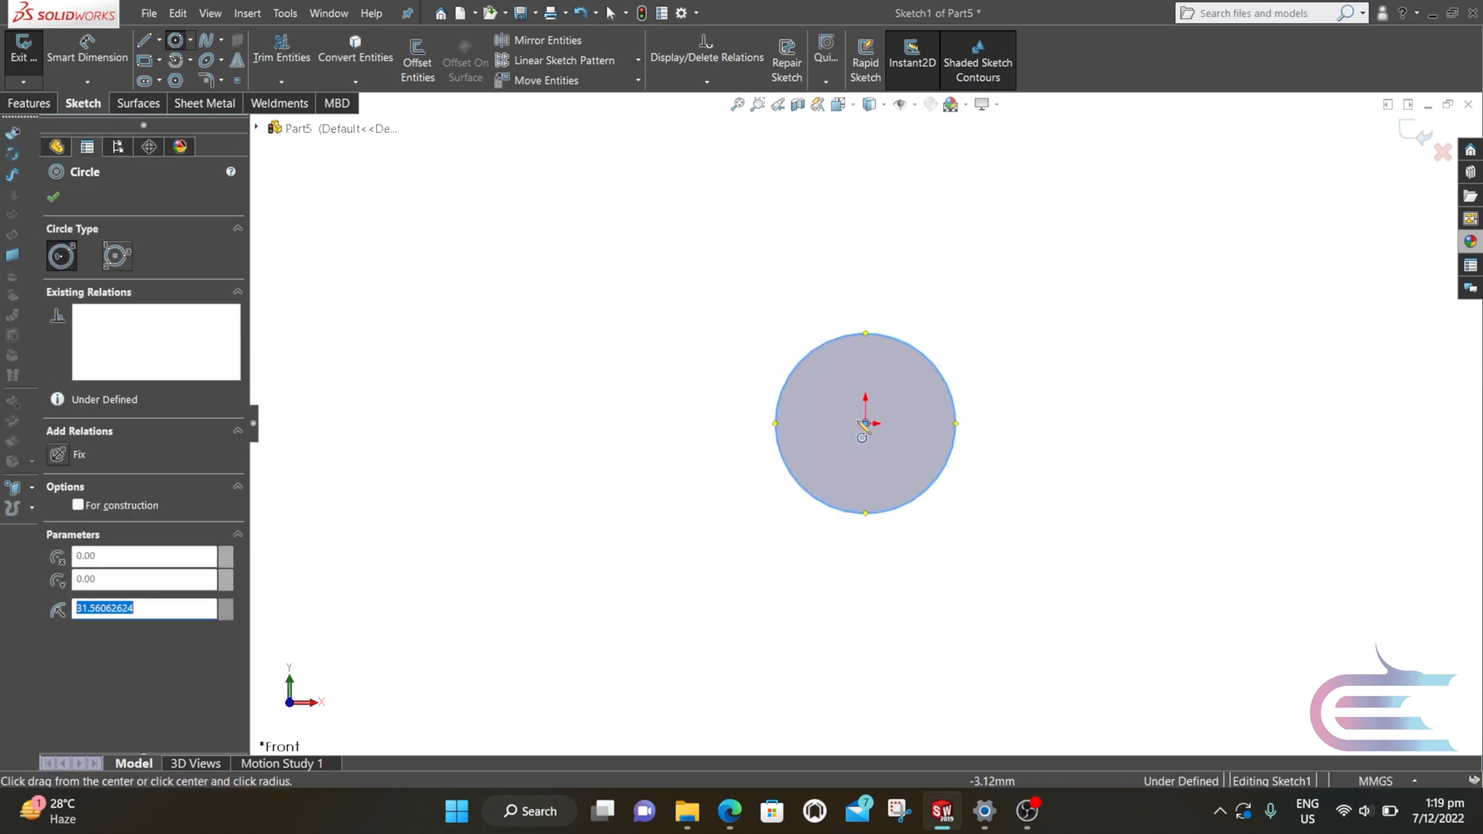
pyautogui.click(865, 333)
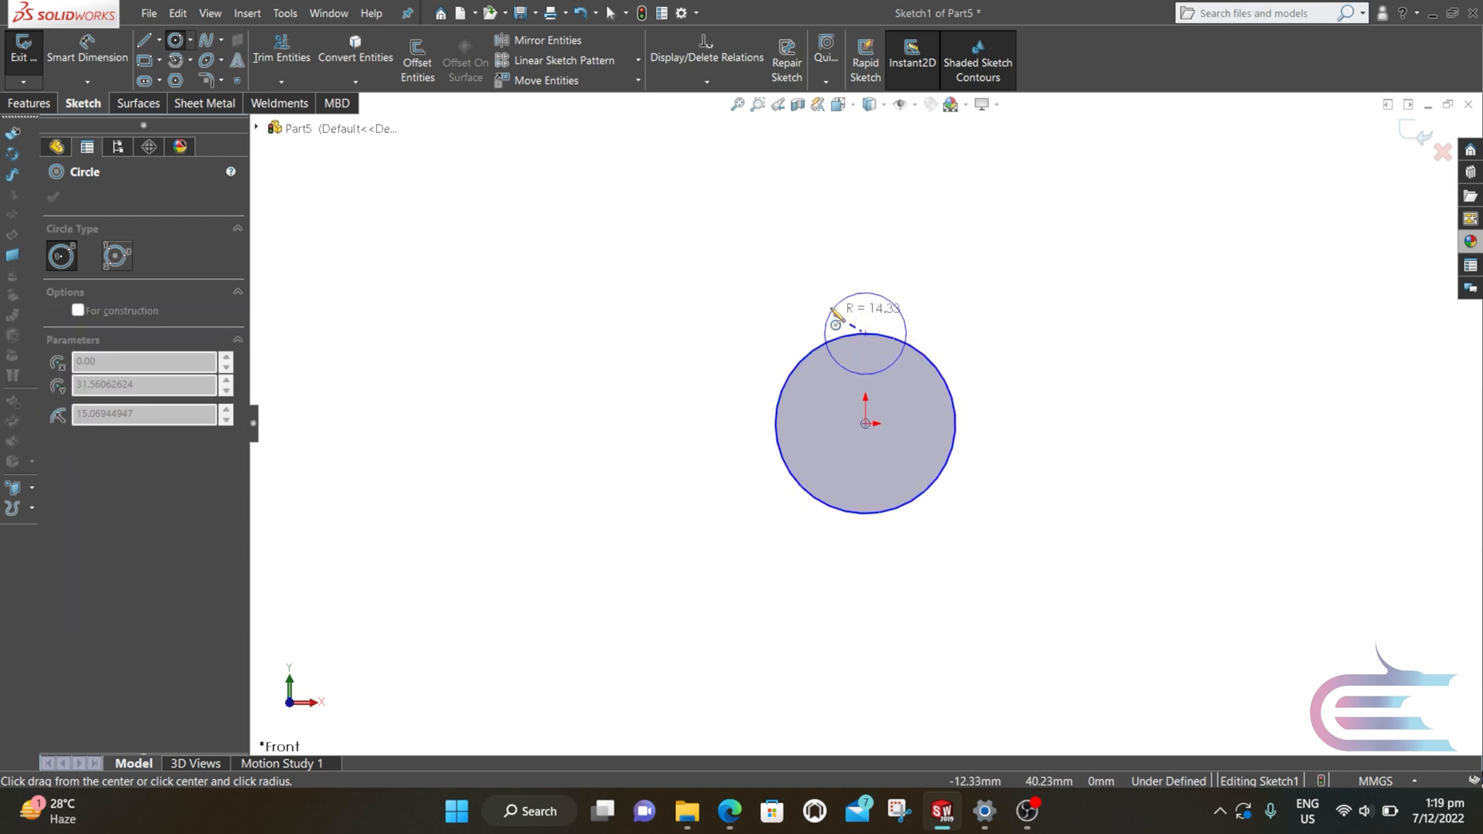
pyautogui.click(849, 293)
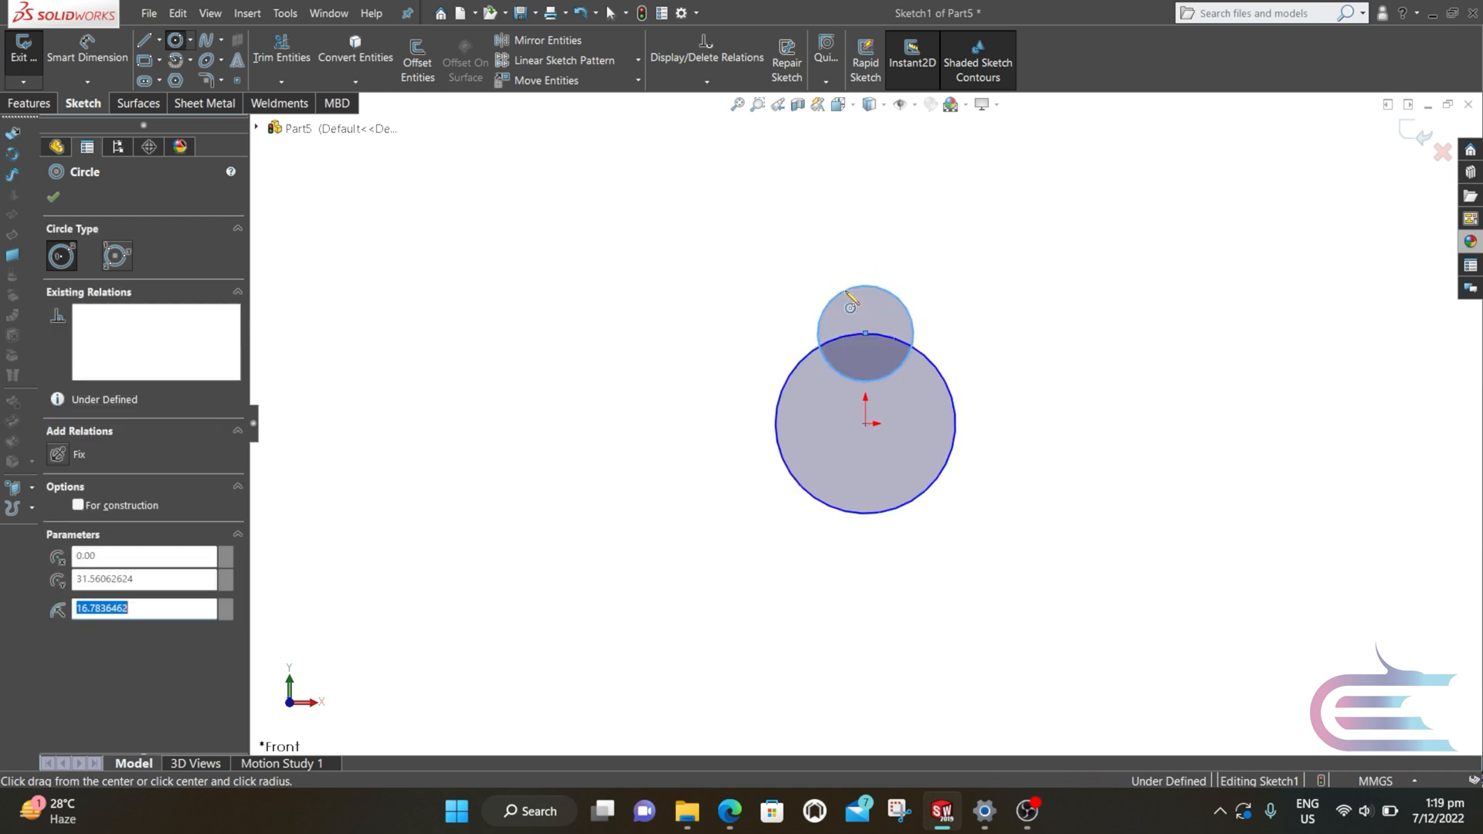
pyautogui.press('Escape')
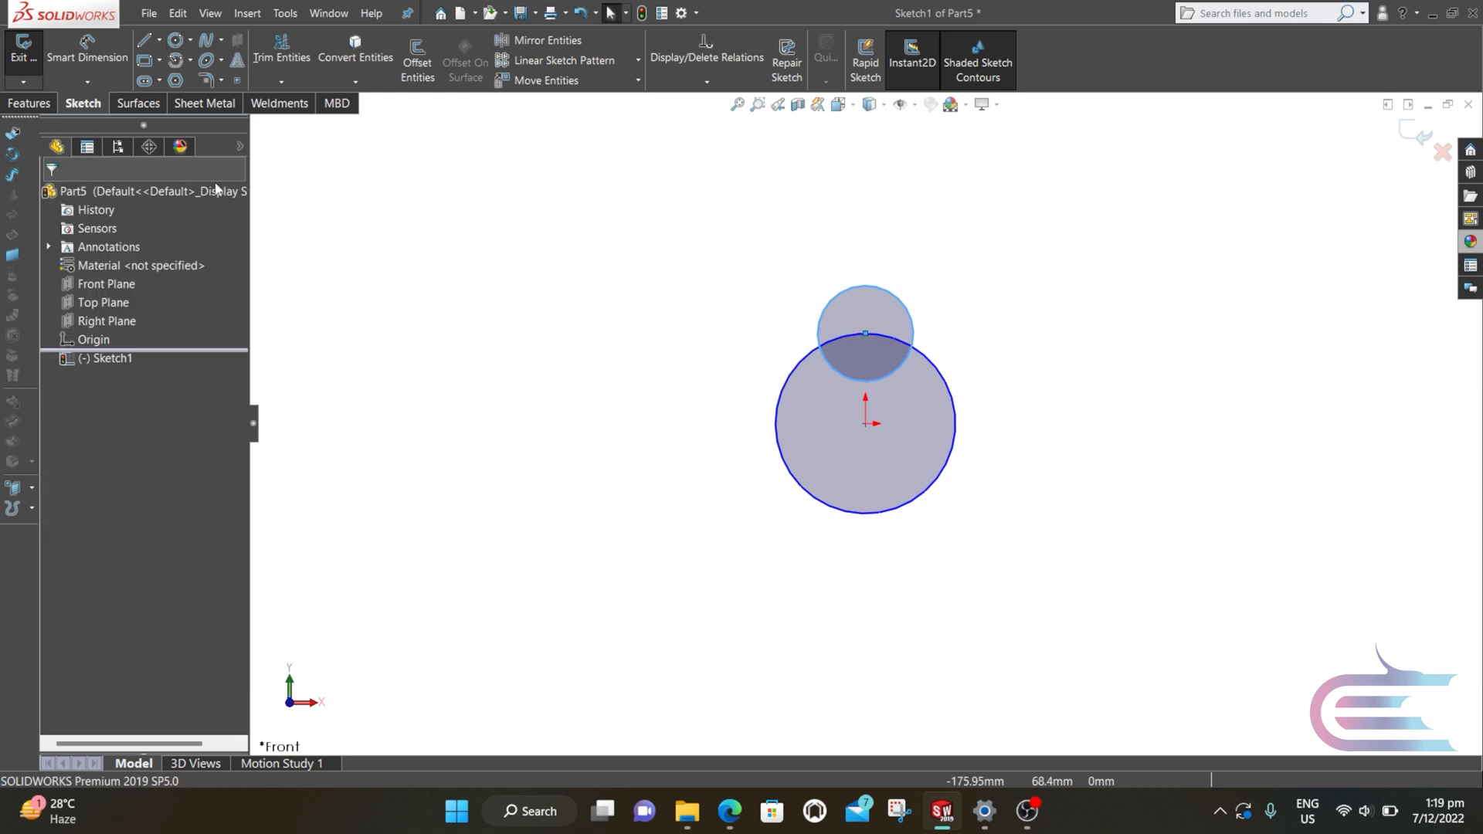
# - Dimension the large circle centred on the origin with a diameter of 22 mm
pyautogui.click(100, 60)
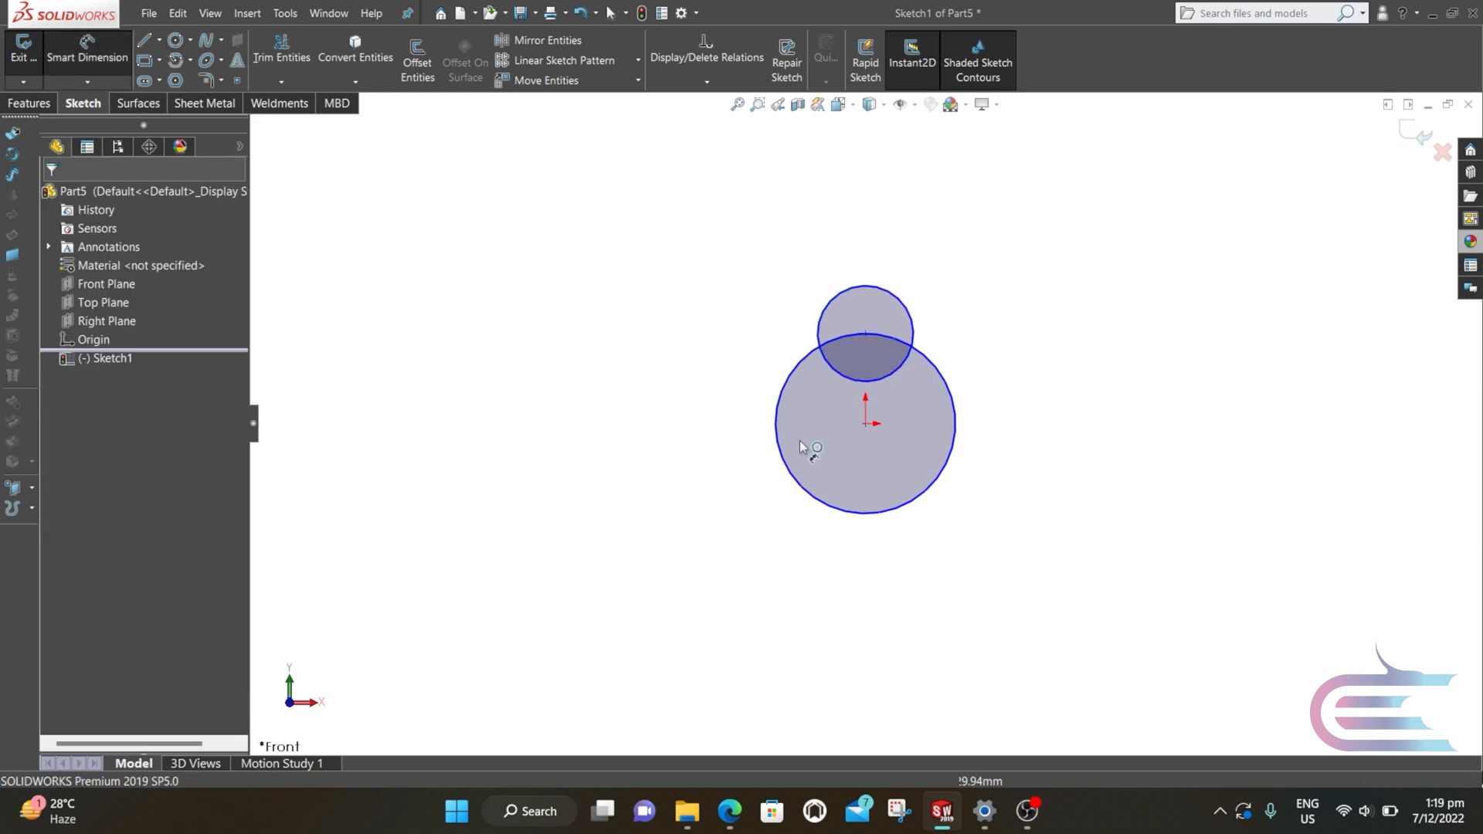
pyautogui.click(955, 437)
pyautogui.click(1038, 447)
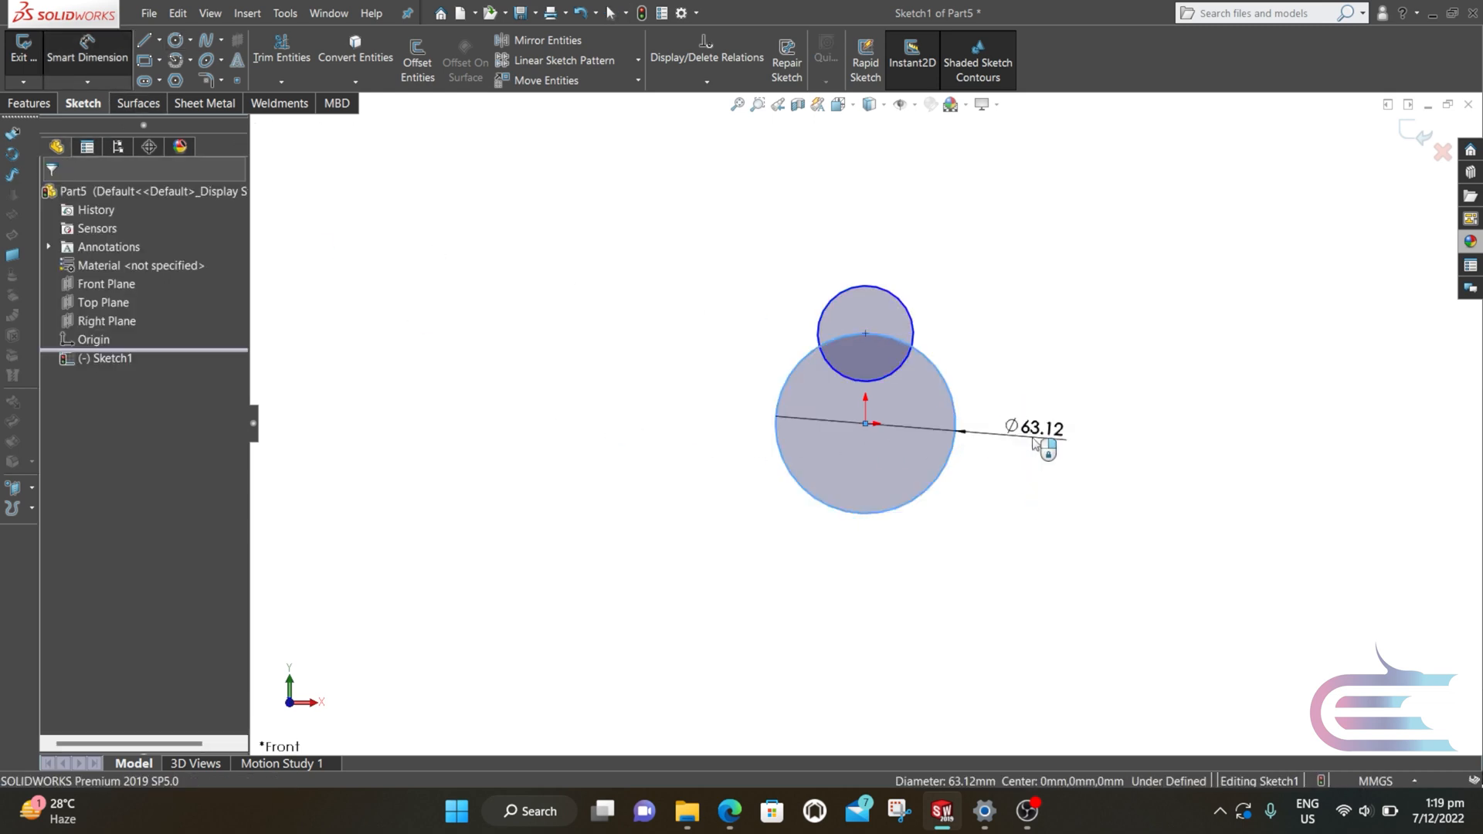
pyautogui.write('2')
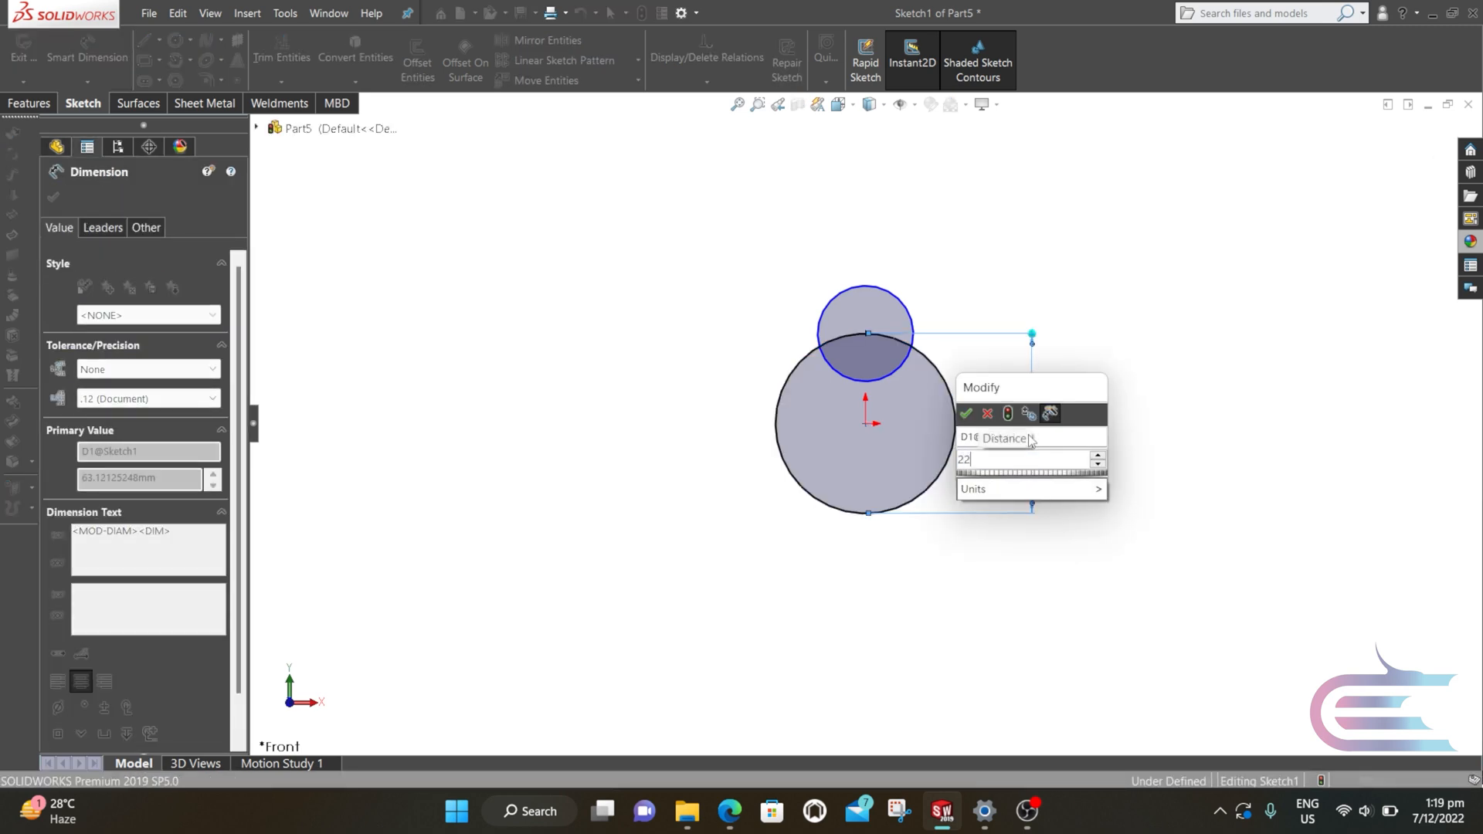
pyautogui.write('2')
pyautogui.press('Return')
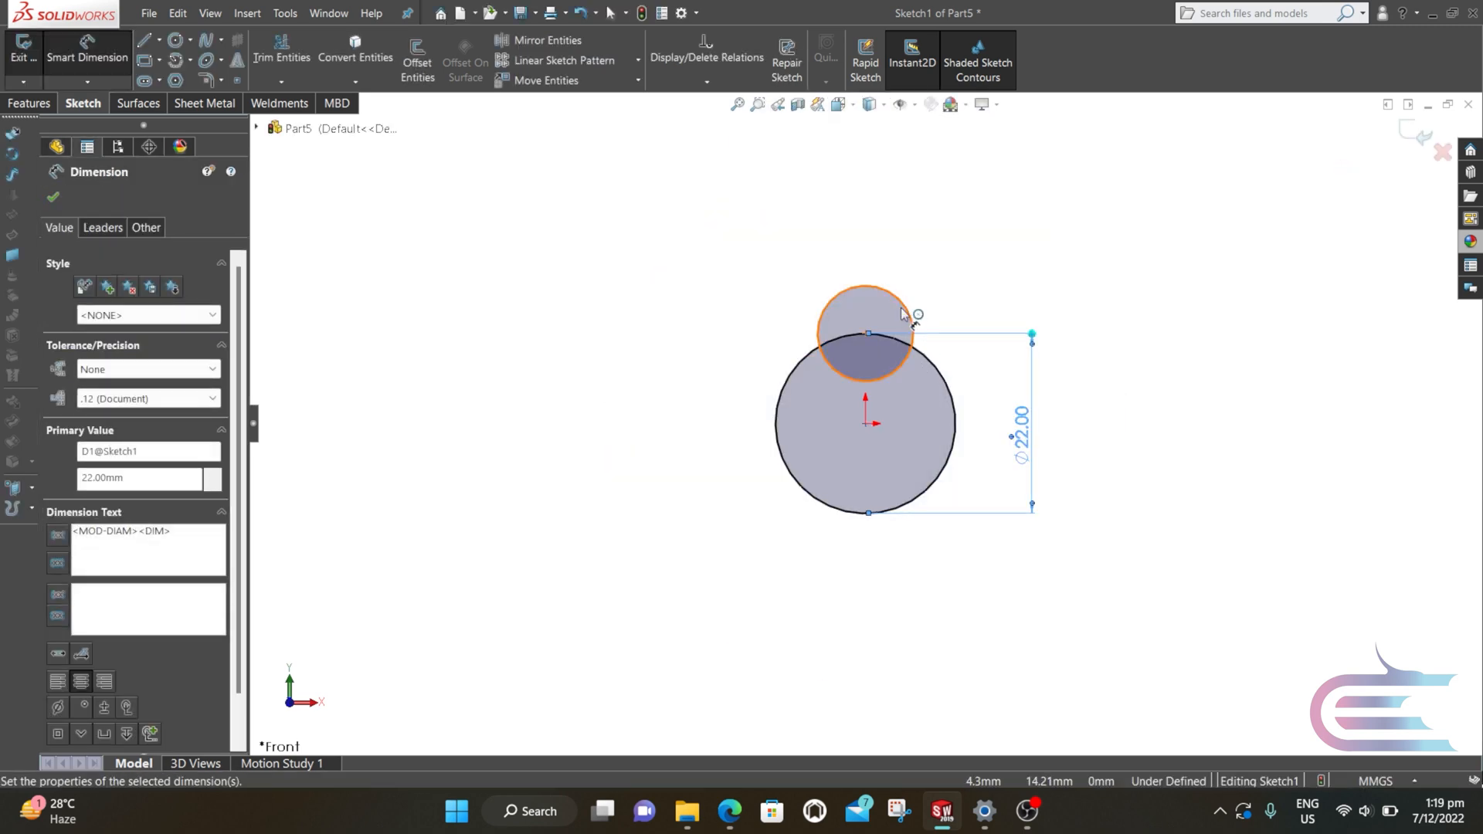
# - Dimension the small upper circle with a diameter of 10 mm
pyautogui.click(904, 312)
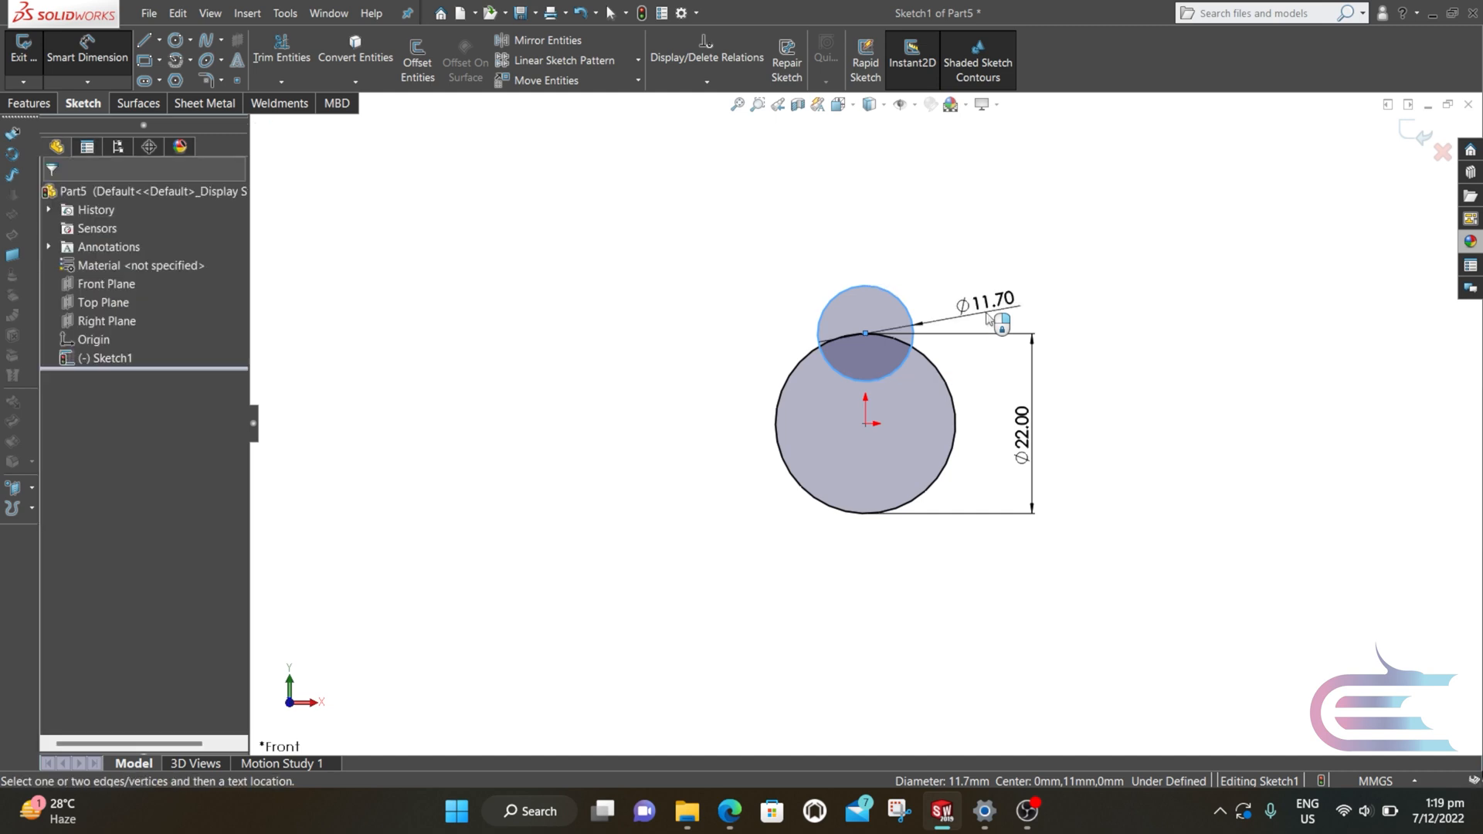
pyautogui.click(989, 320)
pyautogui.write('10')
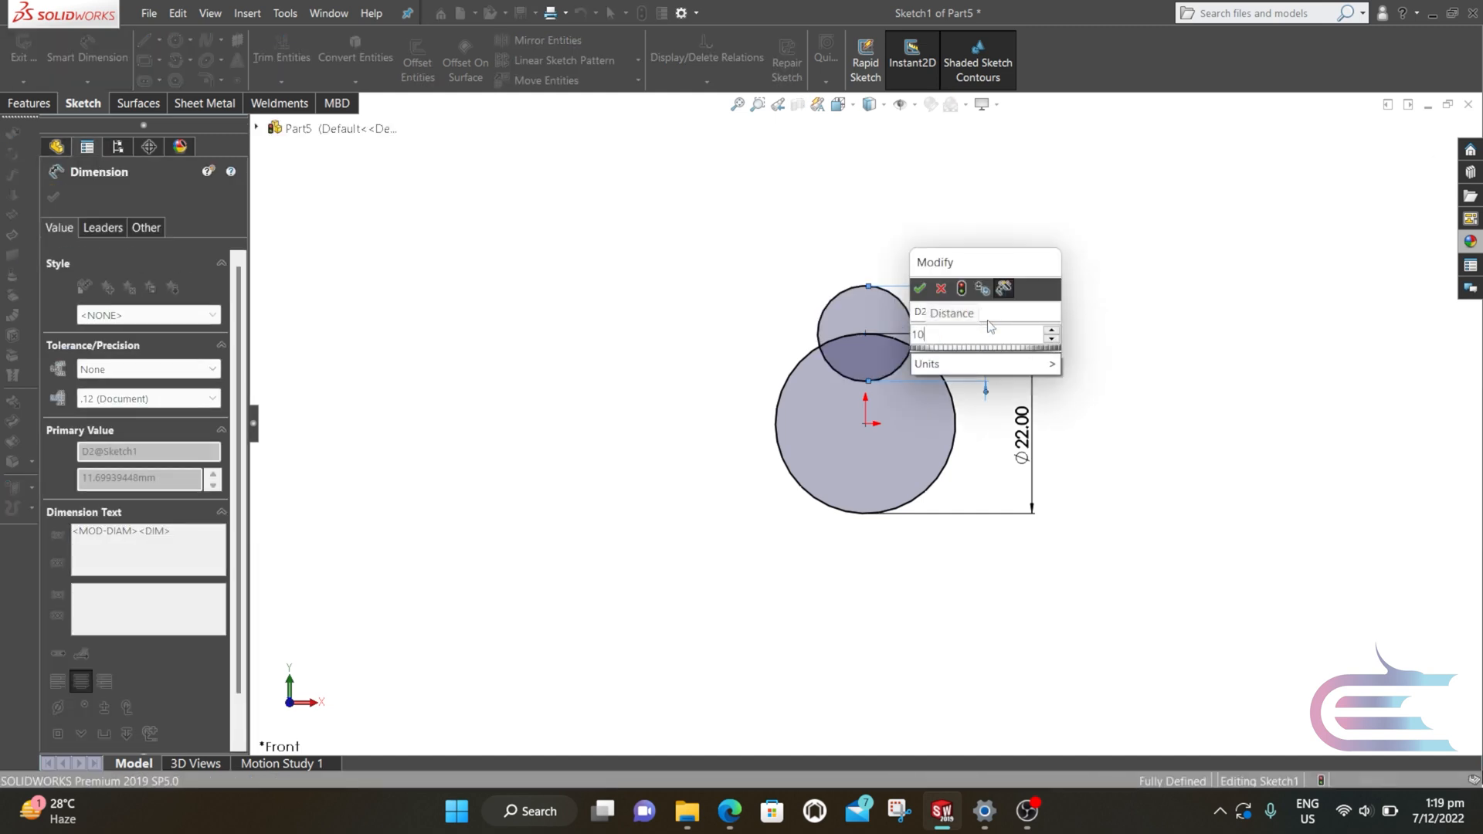
pyautogui.press('Return')
# - Draw a straight line tangent to both the small and large circles on each side of the profile
pyautogui.scroll(2, 958, 340)
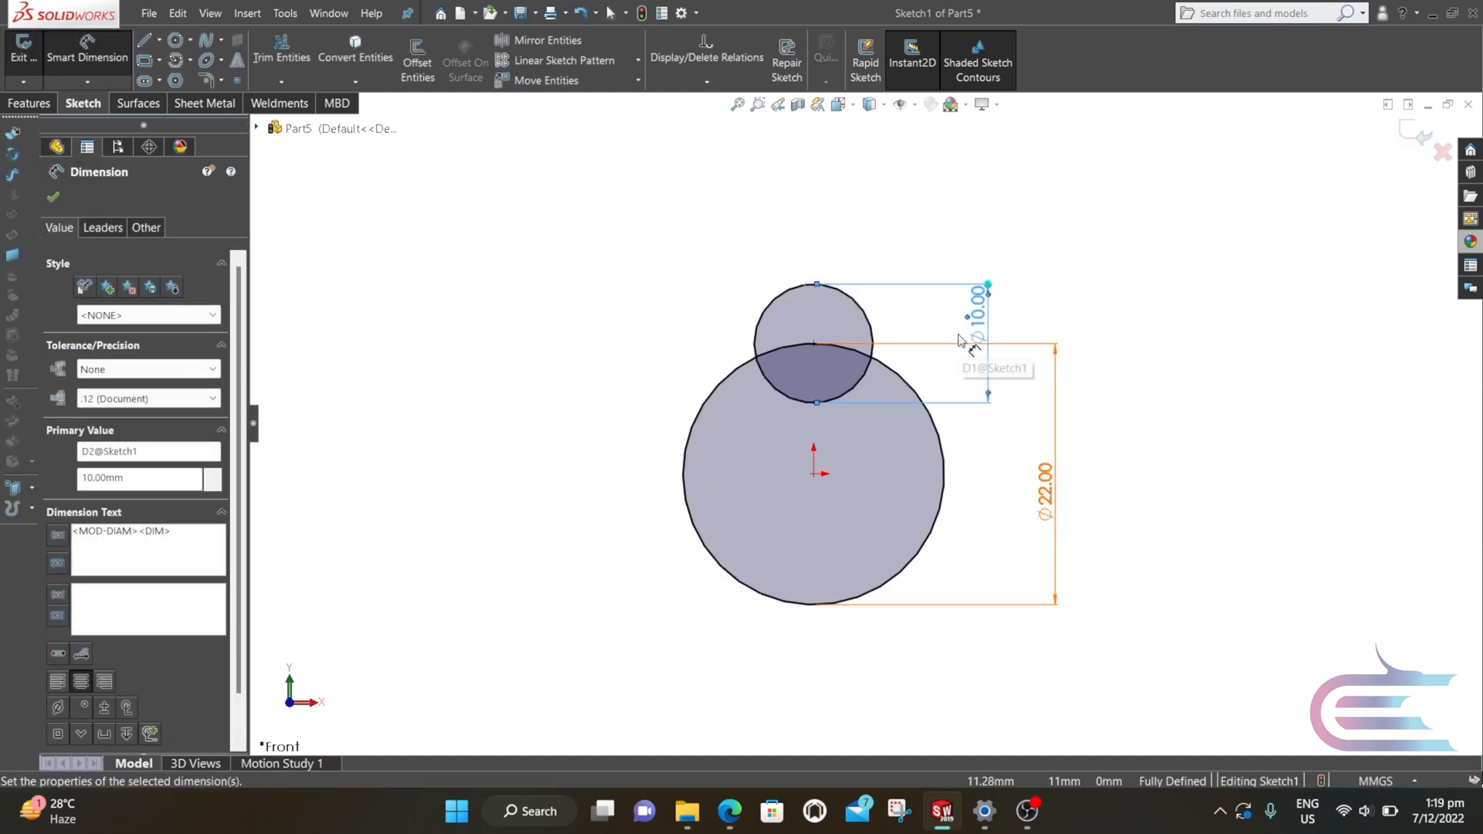
pyautogui.scroll(1, 783, 466)
pyautogui.click(143, 43)
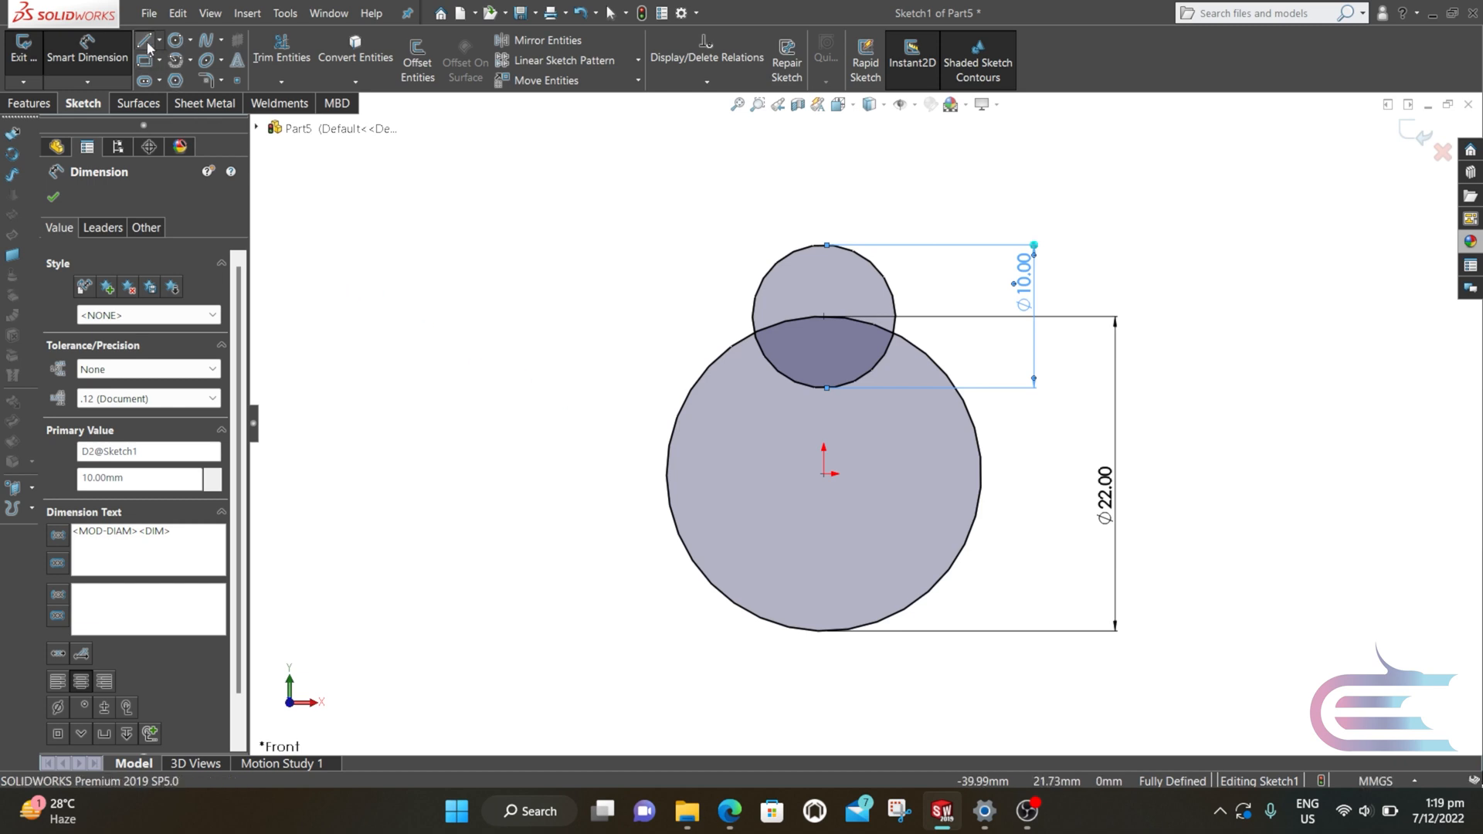
pyautogui.click(760, 283)
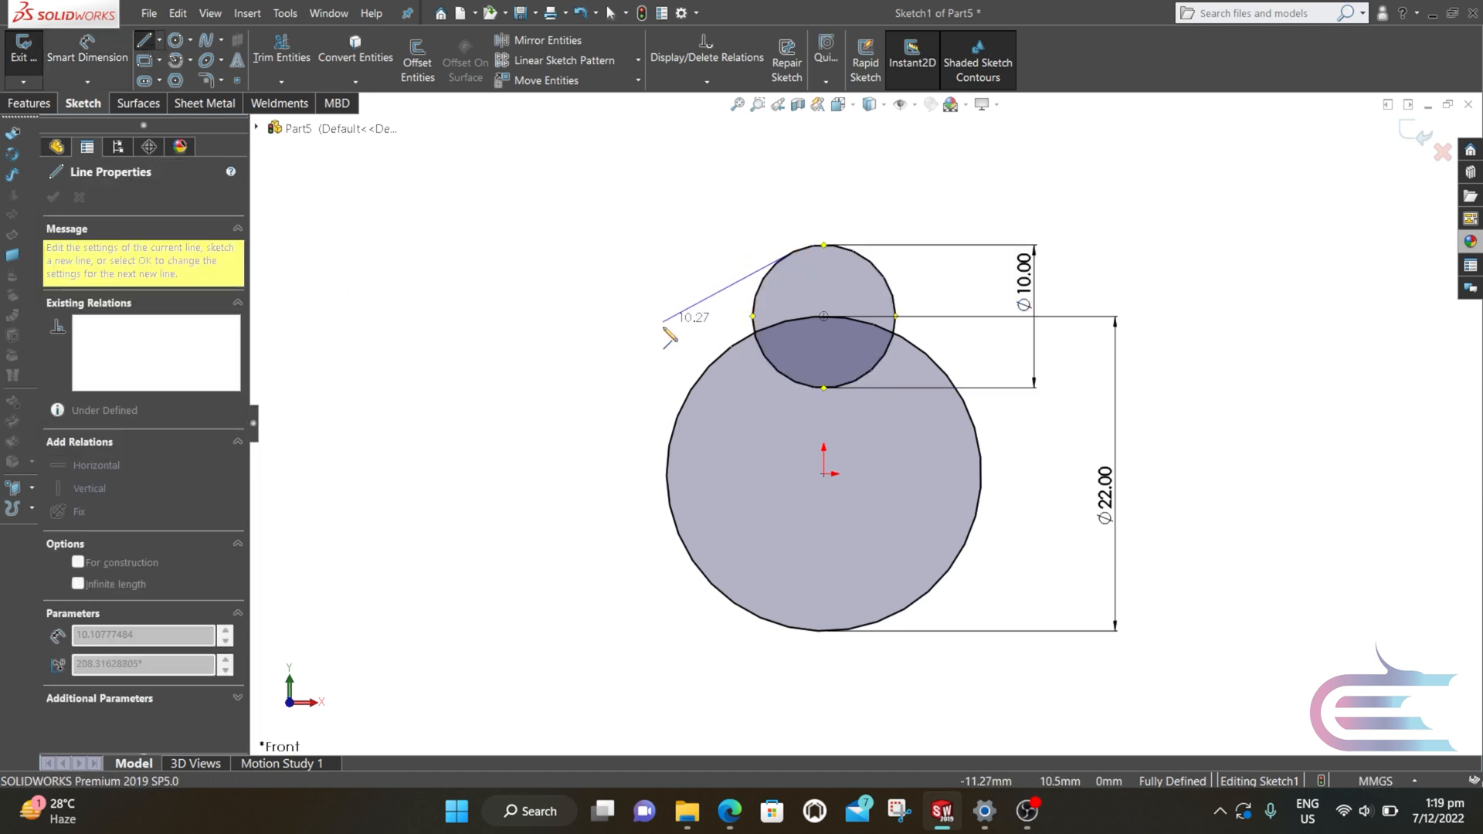
pyautogui.click(678, 422)
pyautogui.press('Escape')
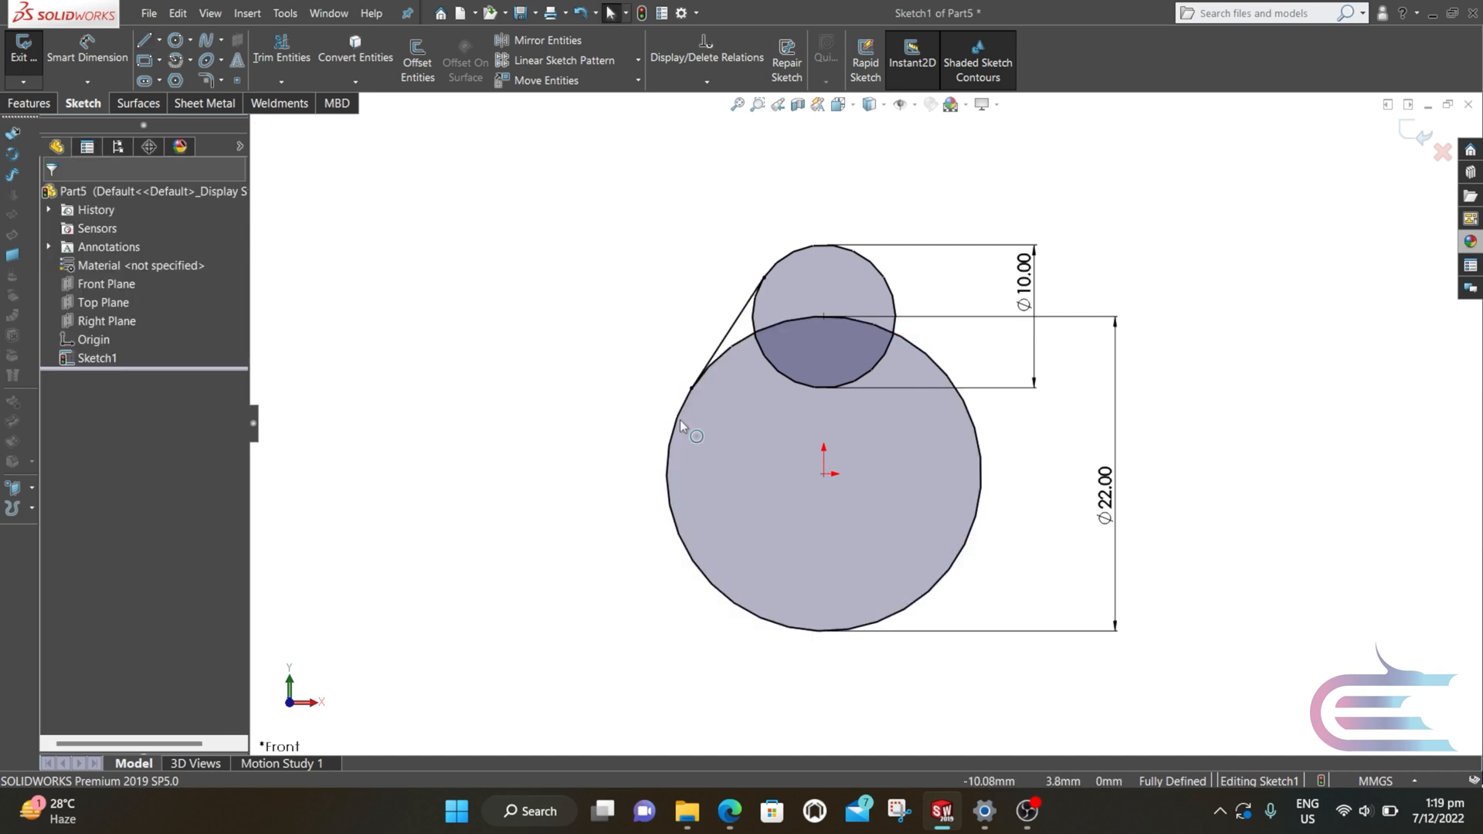
pyautogui.press('l')
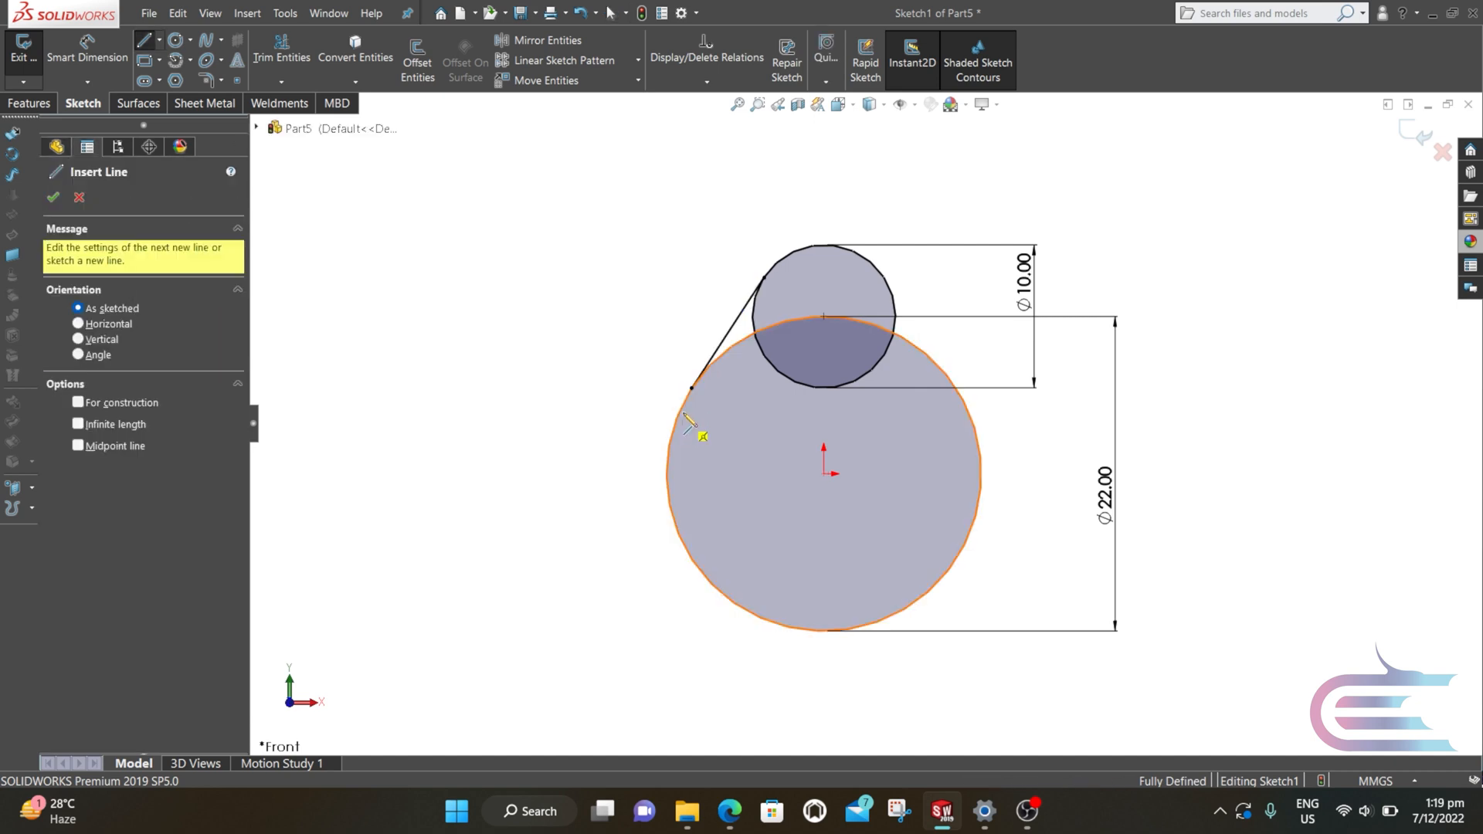
pyautogui.click(980, 450)
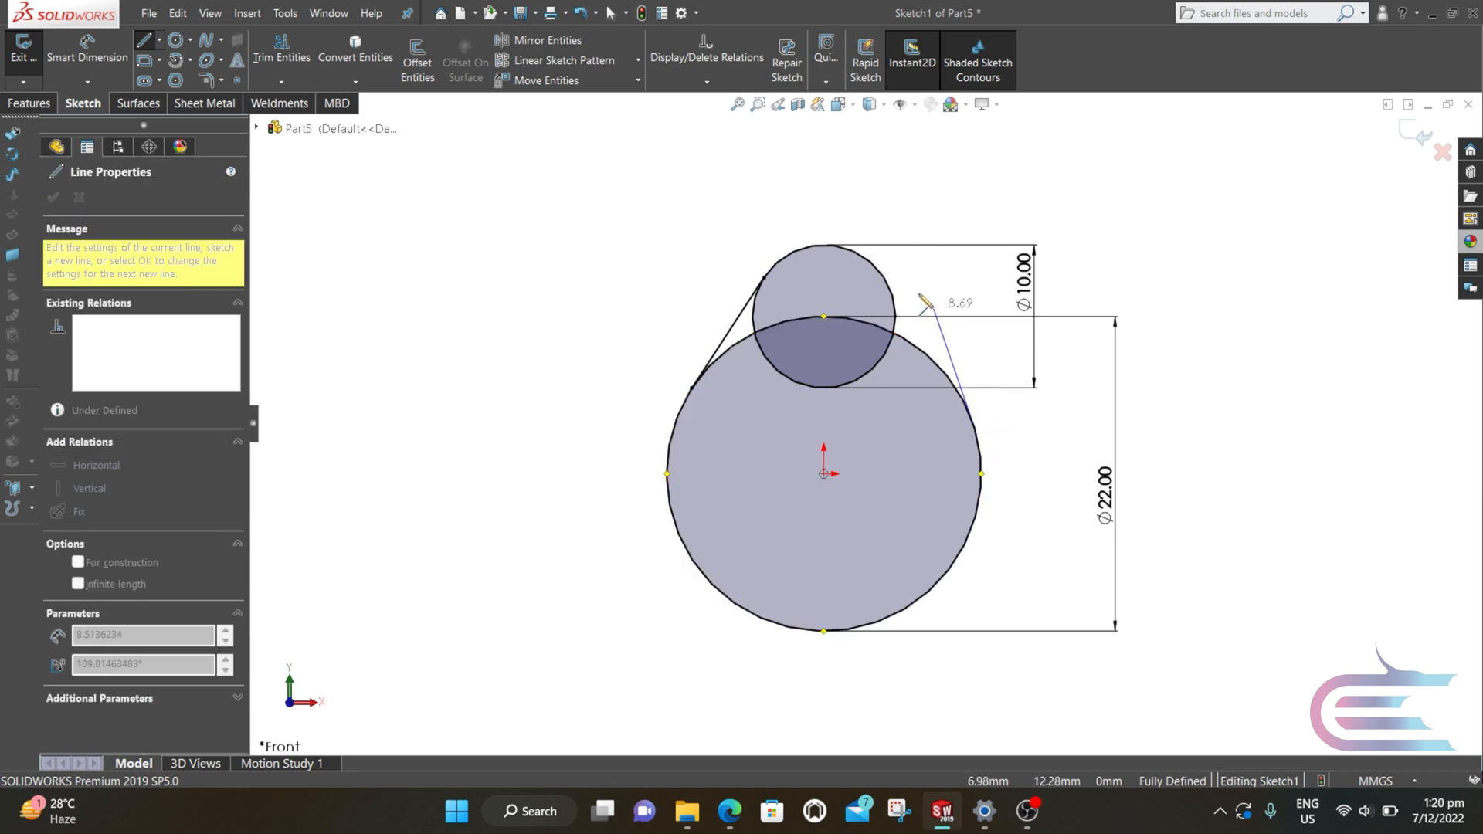
pyautogui.click(882, 278)
pyautogui.press('Escape')
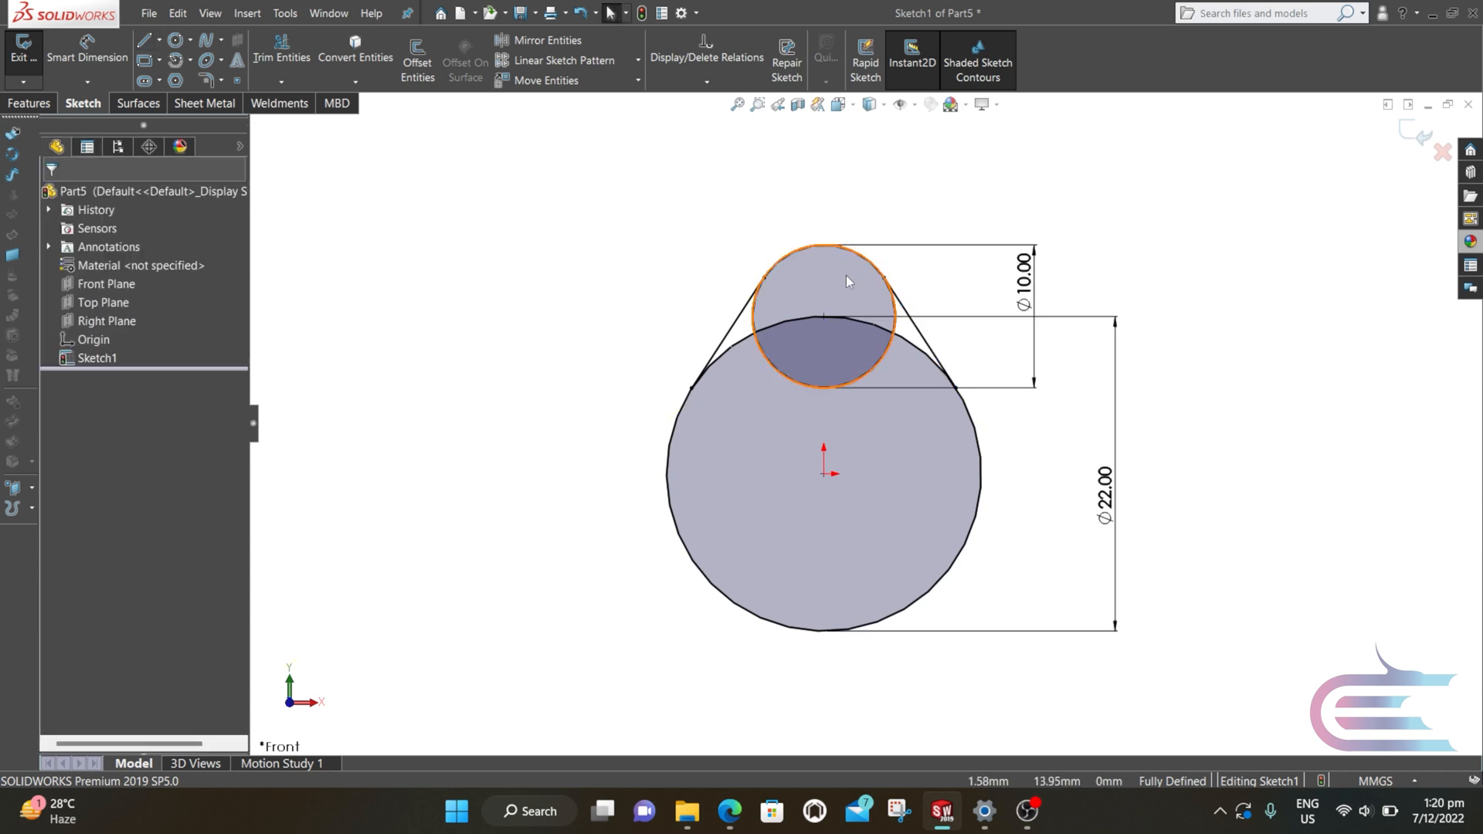
# - Power-trim the overlapping inner arcs of both circles, leaving a single closed pear-shaped outline
pyautogui.scroll(-2, 811, 347)
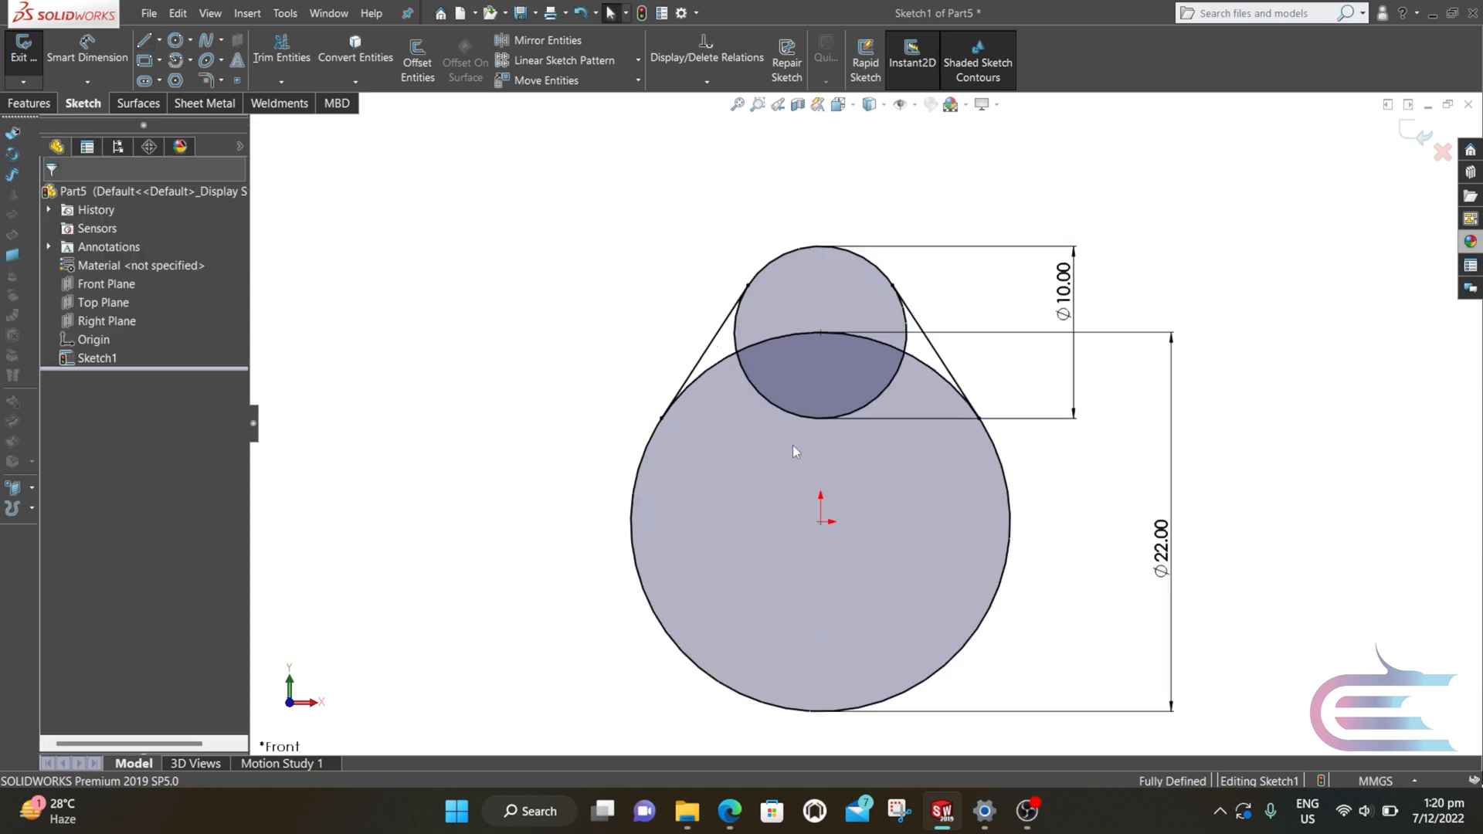
pyautogui.click(276, 57)
pyautogui.moveTo(683, 468)
pyautogui.mouseDown()
pyautogui.moveTo(695, 380)
pyautogui.moveTo(729, 305)
pyautogui.moveTo(788, 409)
pyautogui.moveTo(903, 428)
pyautogui.moveTo(950, 334)
pyautogui.moveTo(923, 305)
pyautogui.mouseUp()
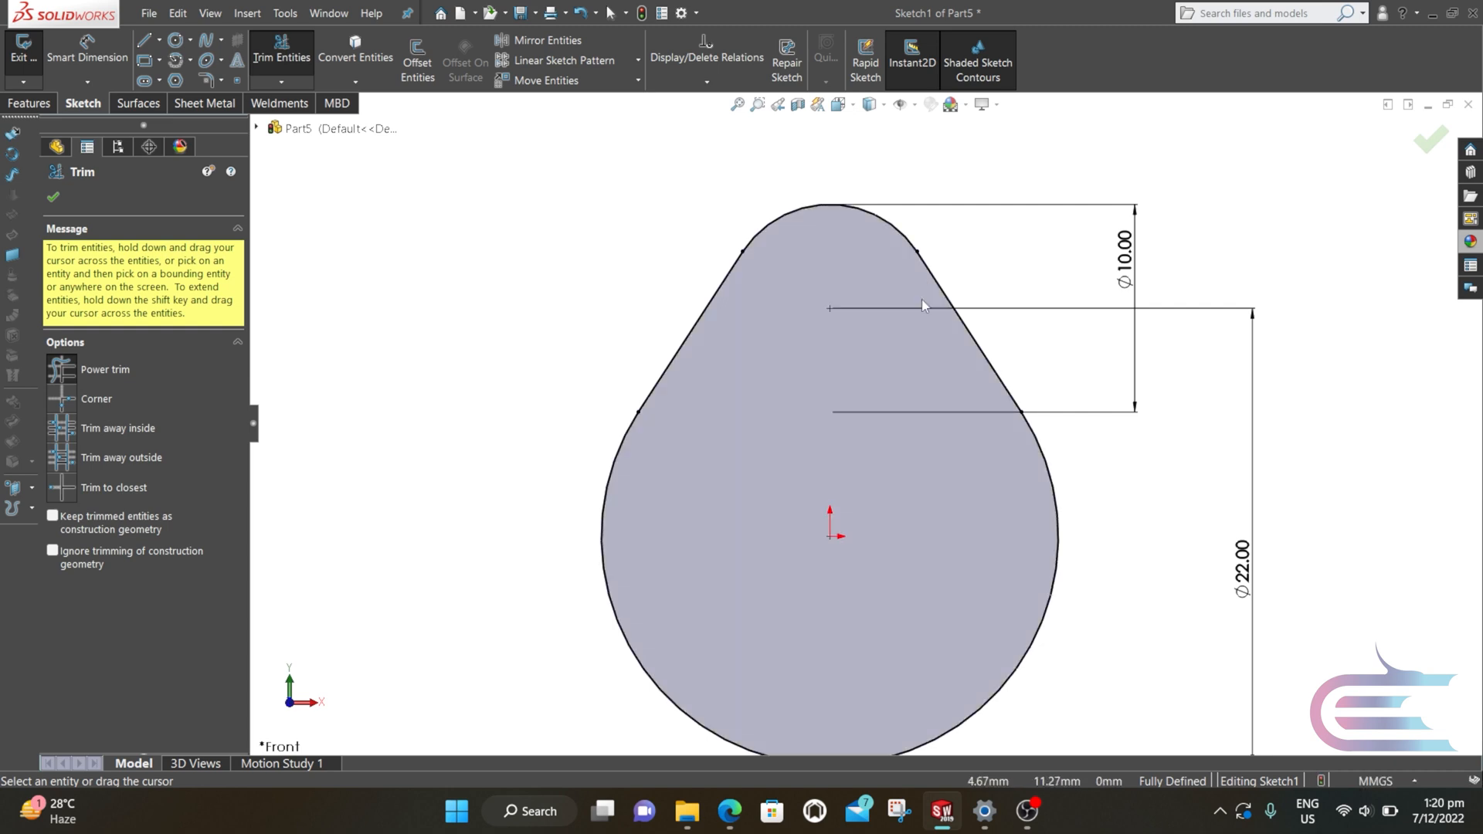
pyautogui.click(53, 199)
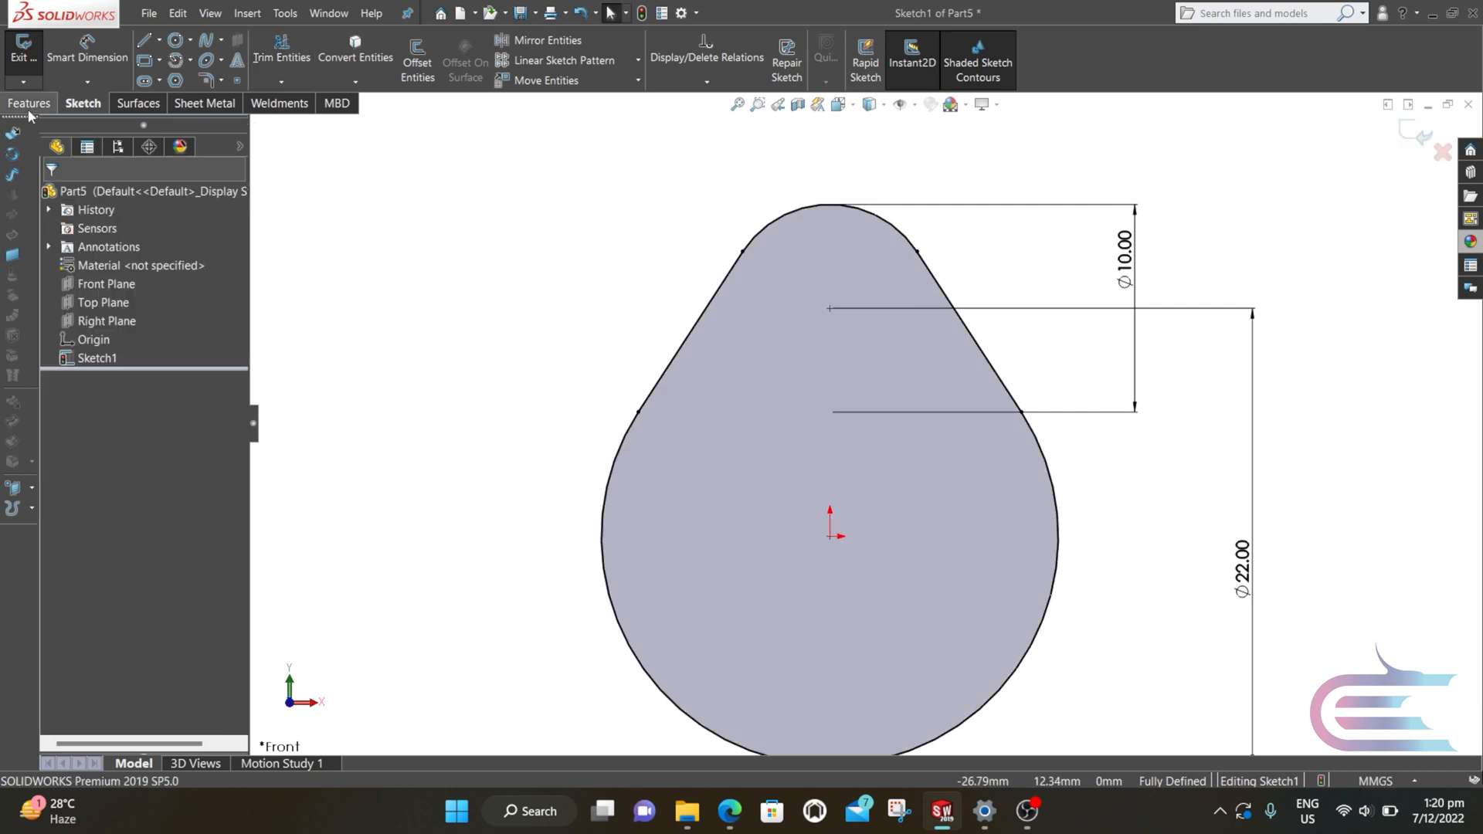
# - Extrude the pear-shaped profile as a boss with a Mid Plane end condition and 7 mm depth
pyautogui.click(28, 107)
pyautogui.click(32, 63)
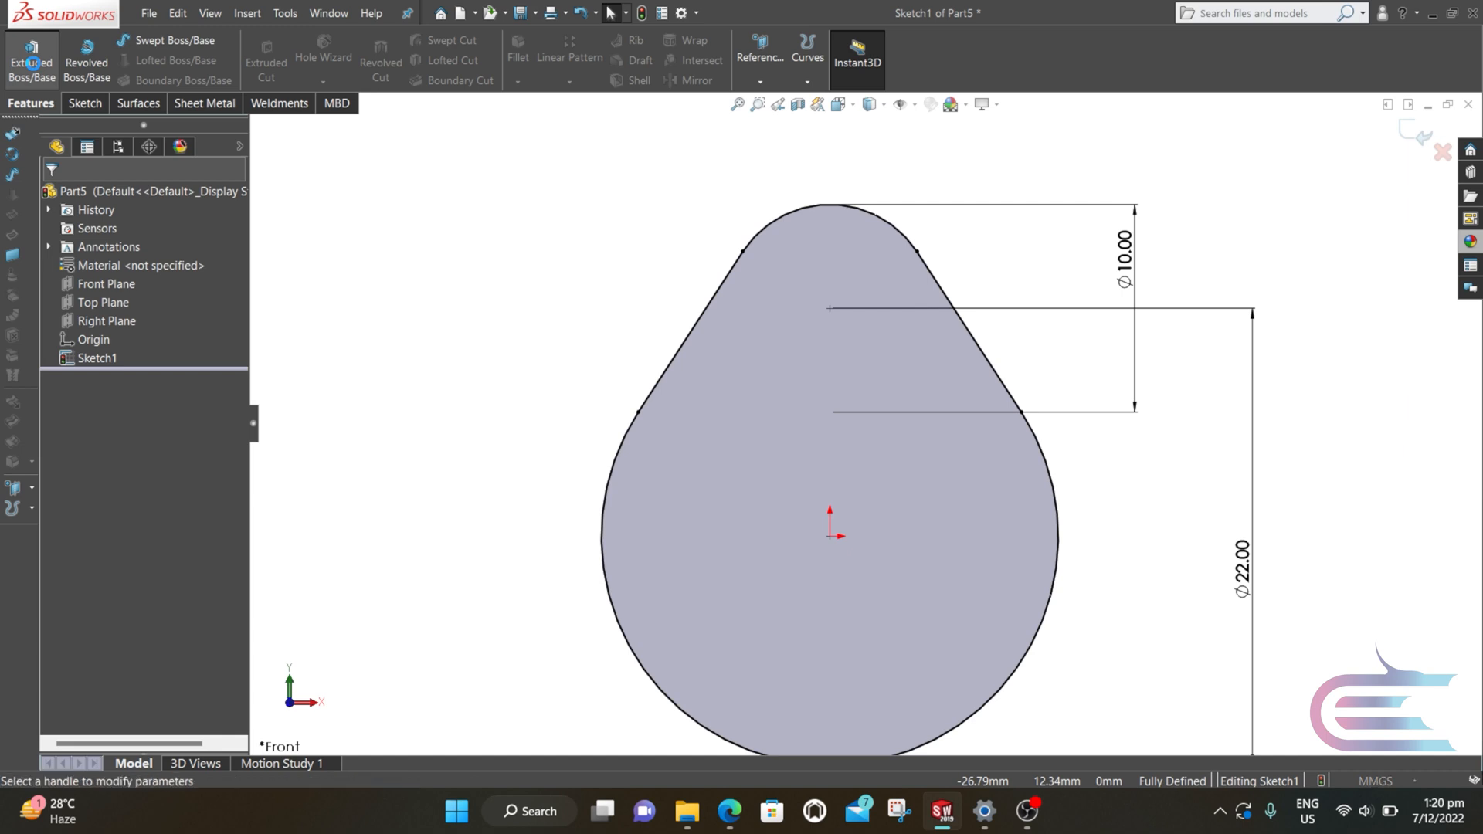
pyautogui.click(143, 304)
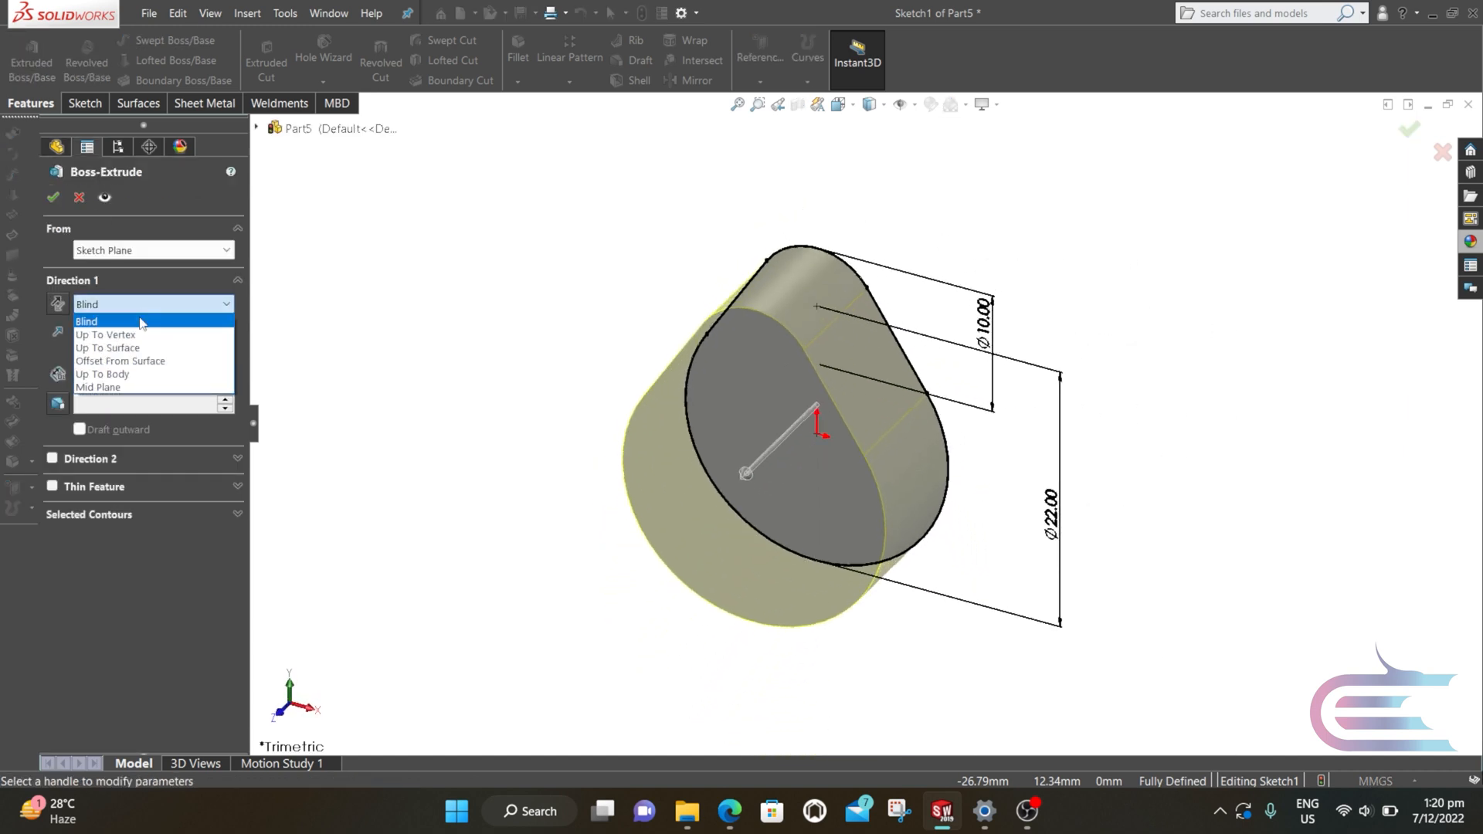
pyautogui.click(131, 387)
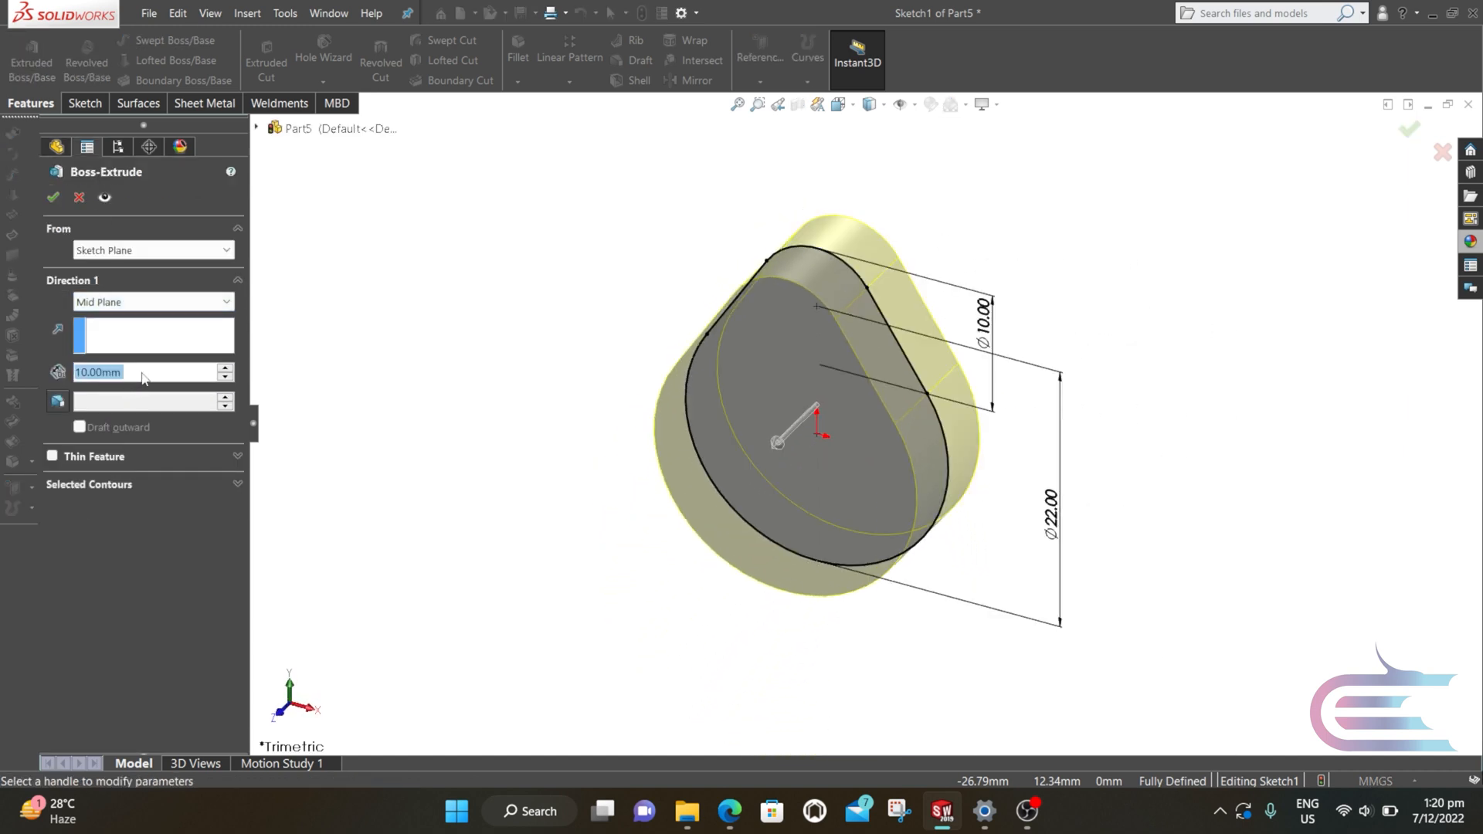
pyautogui.write('7')
pyautogui.press('Return')
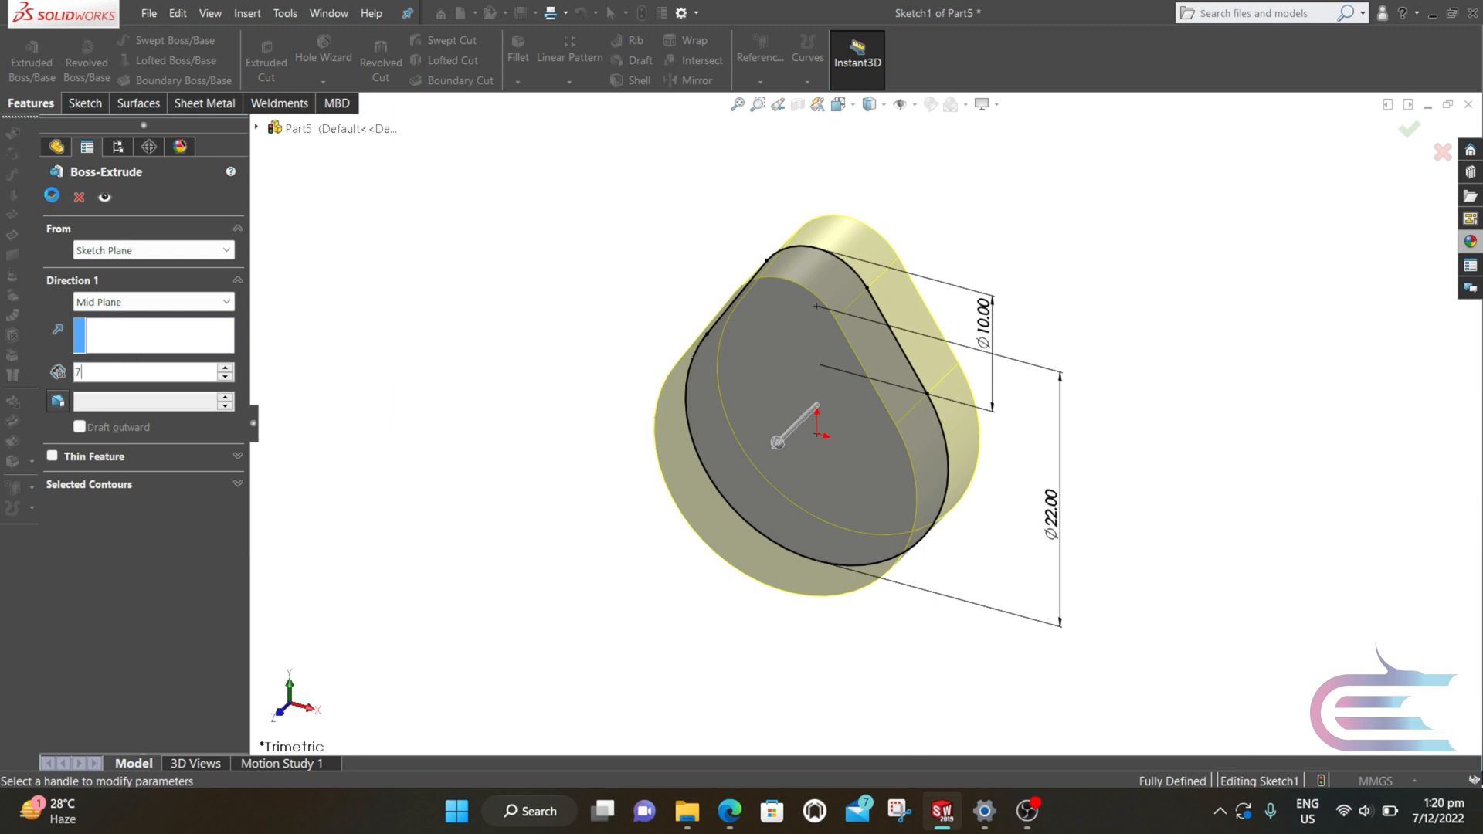
pyautogui.click(53, 198)
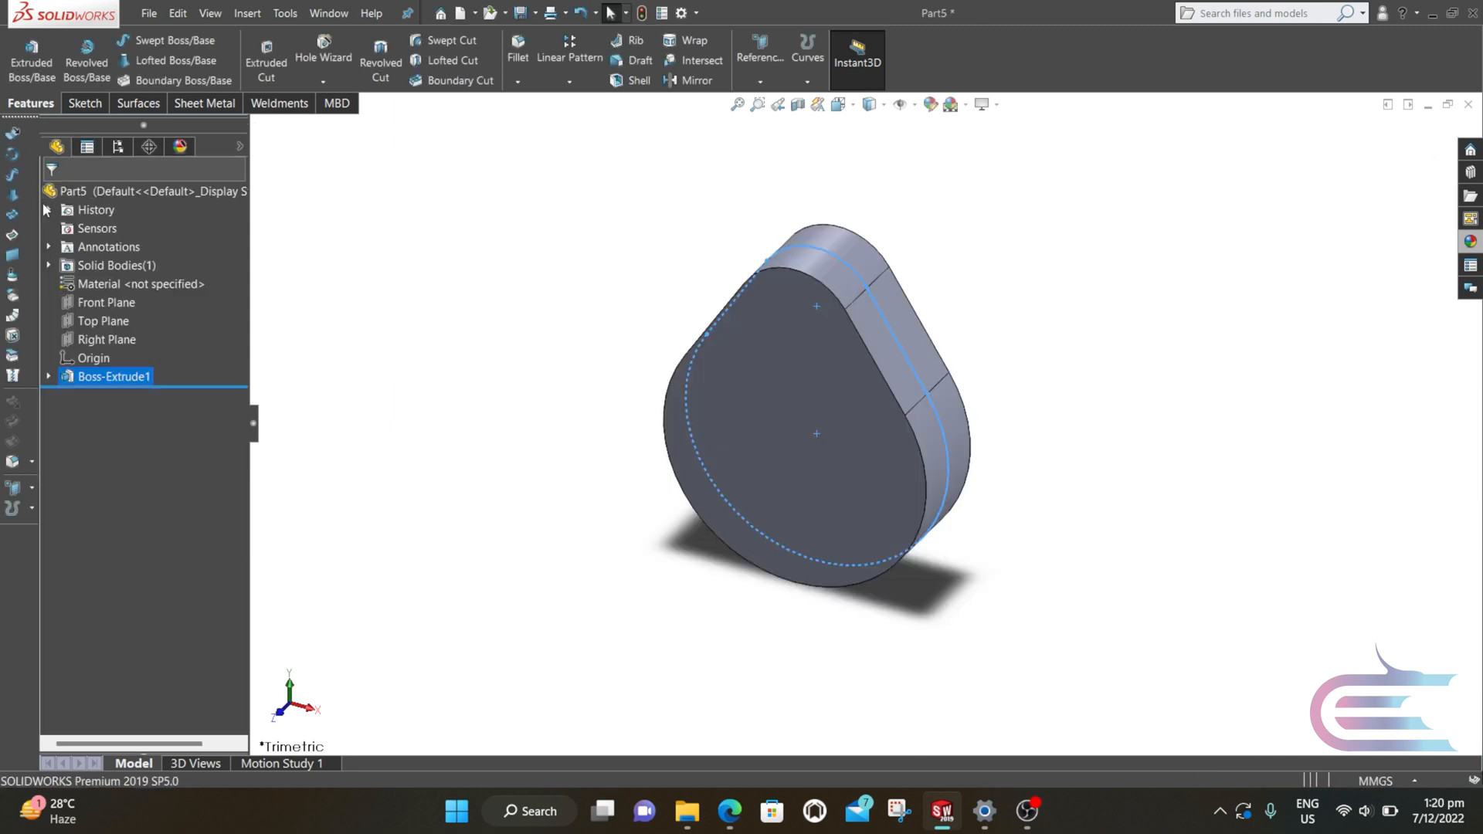
# - Copy the pear-shaped cam body once with Move/Copy Body, translating the copy -34 mm in Z
pyautogui.click(398, 286)
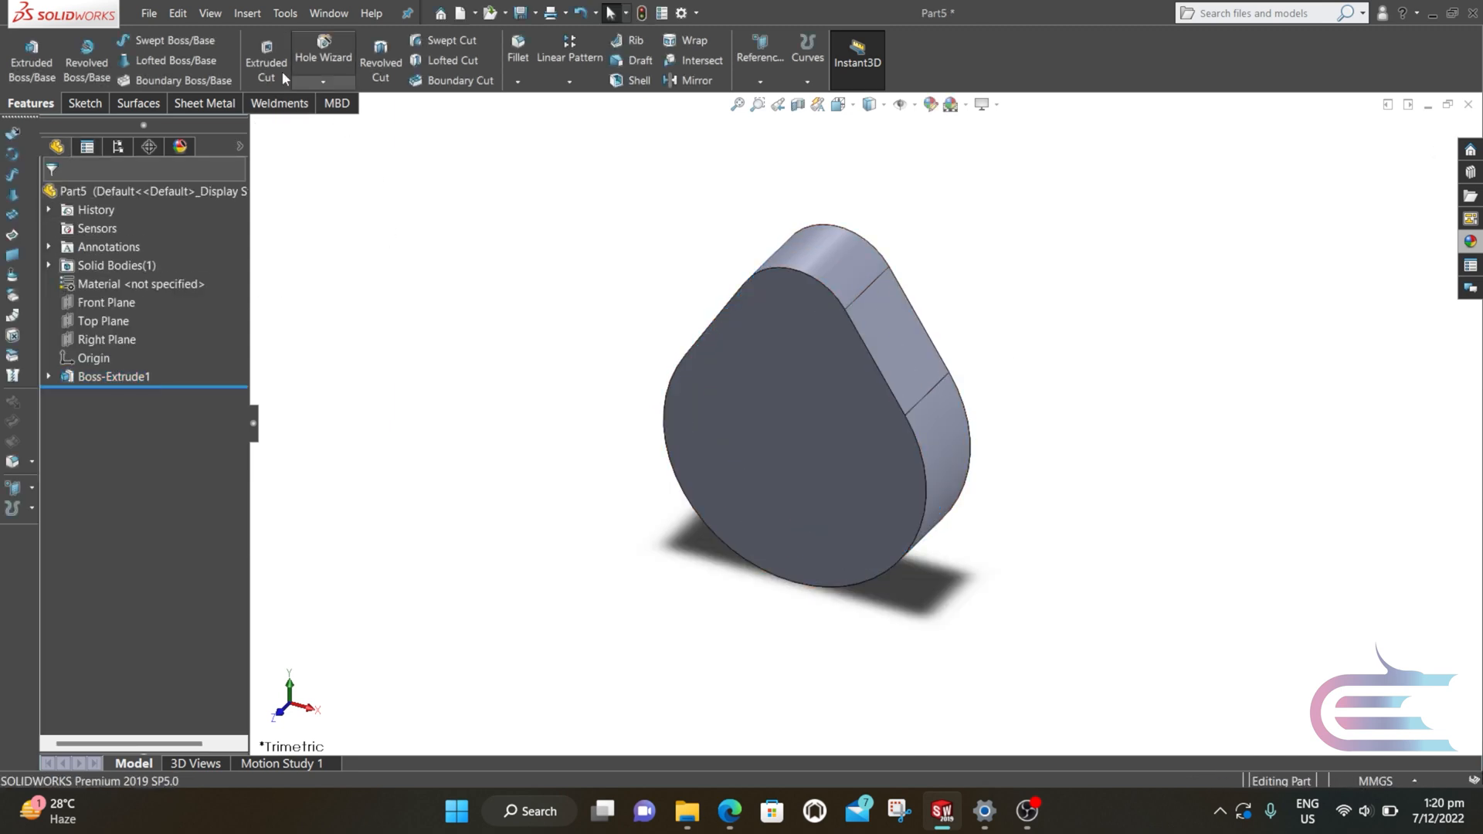
pyautogui.click(248, 13)
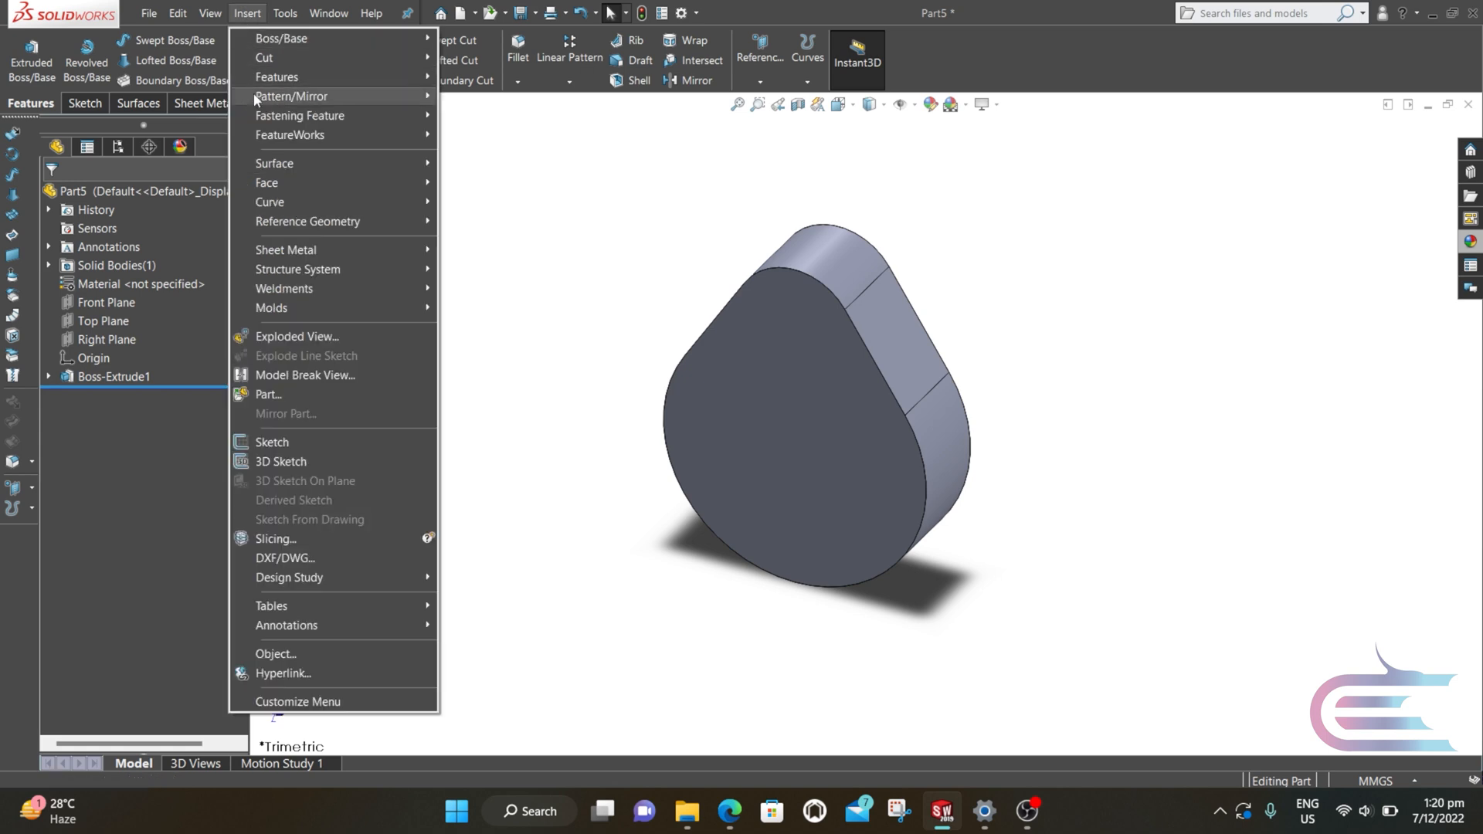
pyautogui.moveTo(301, 80)
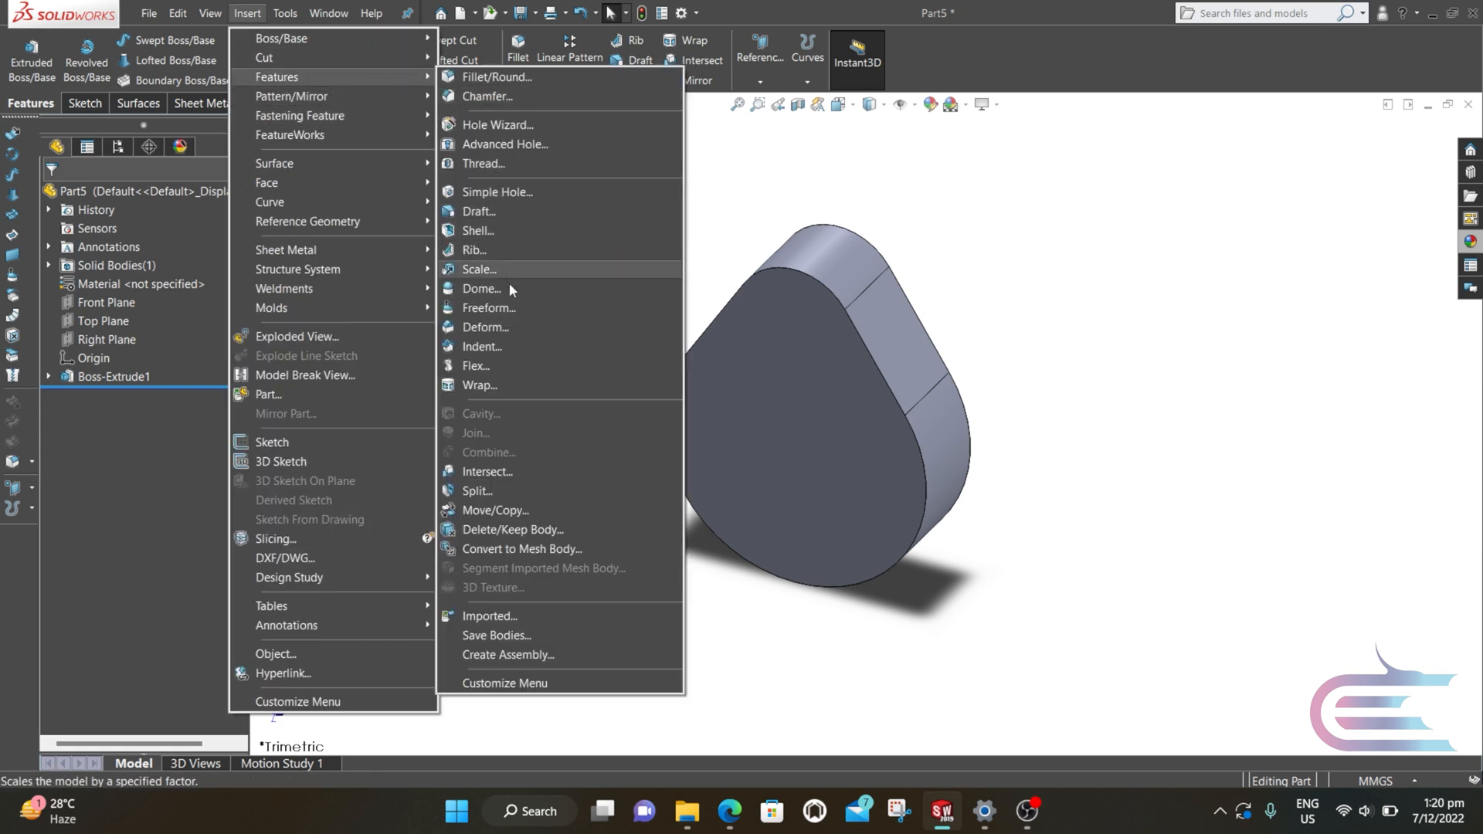
pyautogui.click(516, 512)
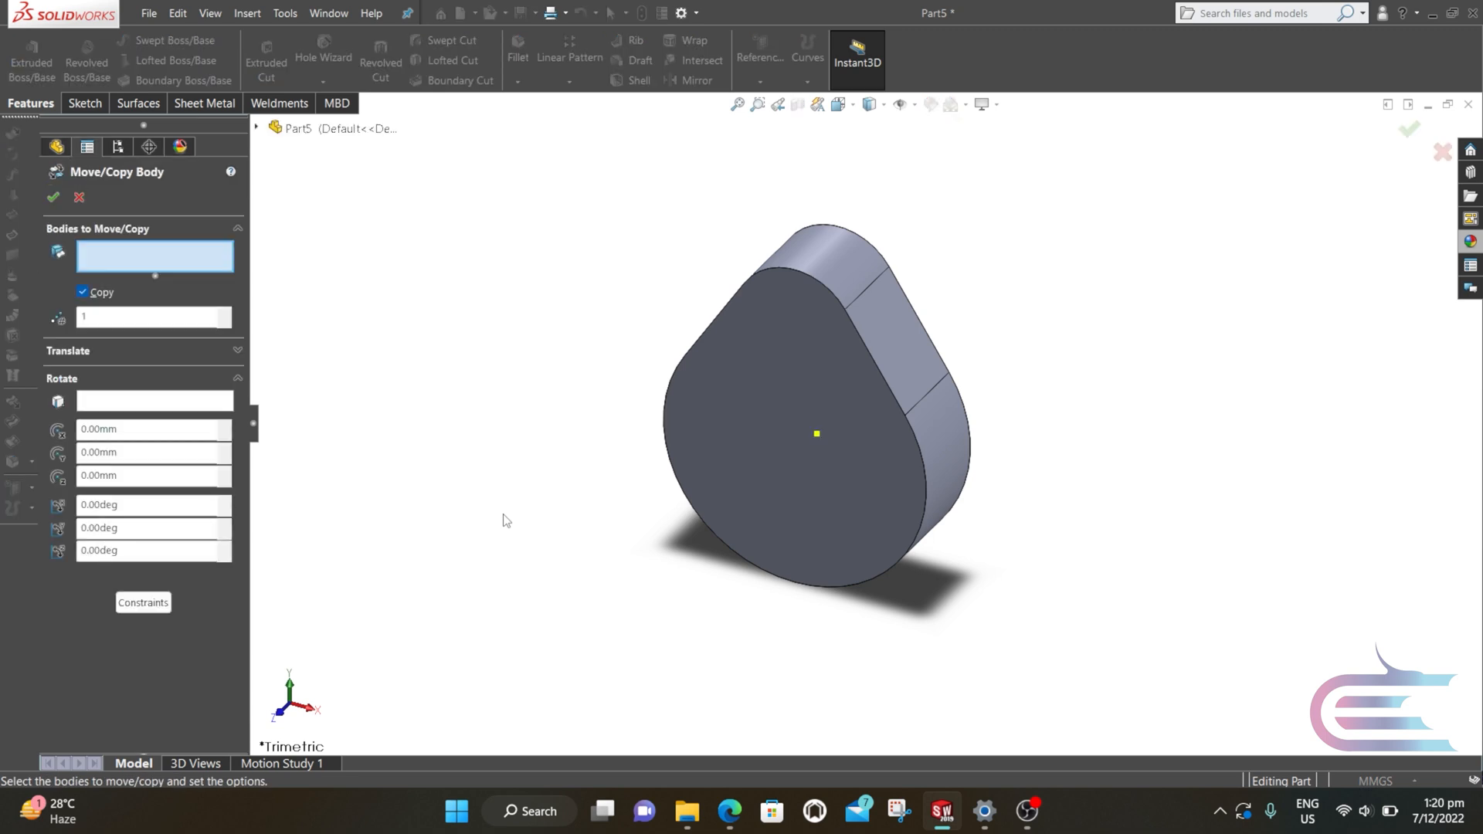
pyautogui.click(854, 462)
pyautogui.moveTo(855, 462); pyautogui.dragTo(764, 434, button='middle')
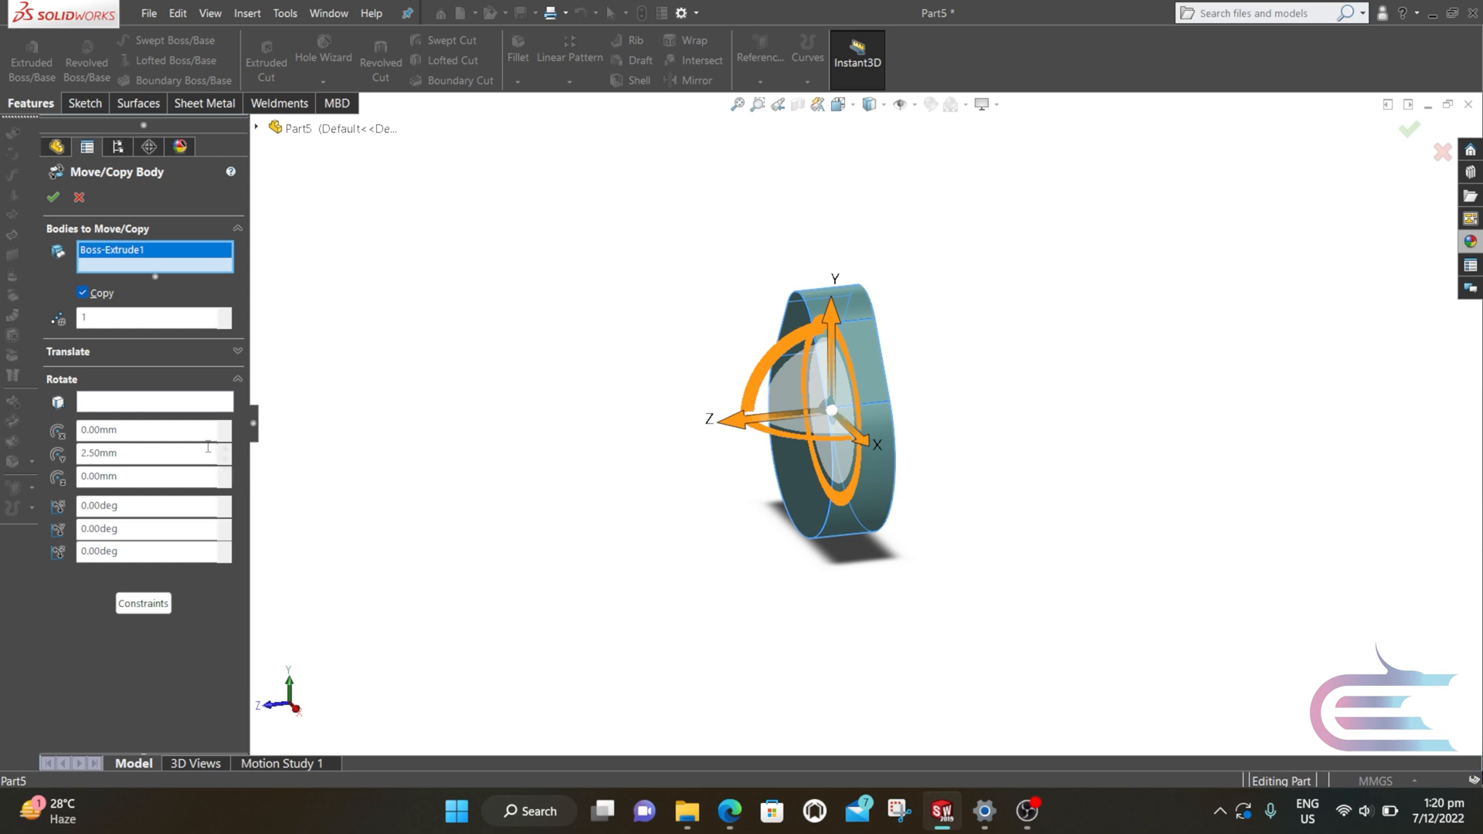
pyautogui.click(170, 351)
pyautogui.click(118, 453)
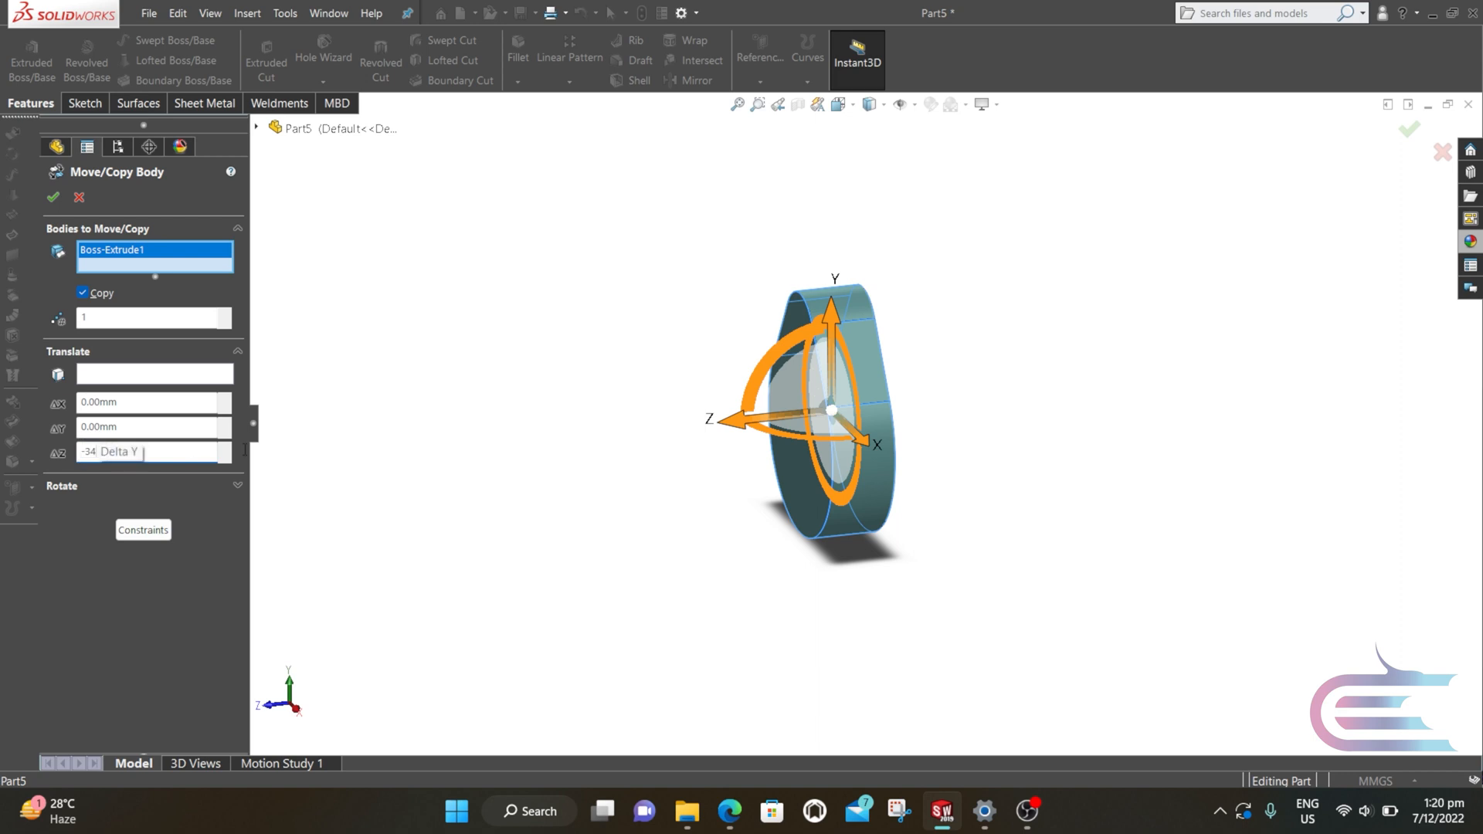
pyautogui.press('Return')
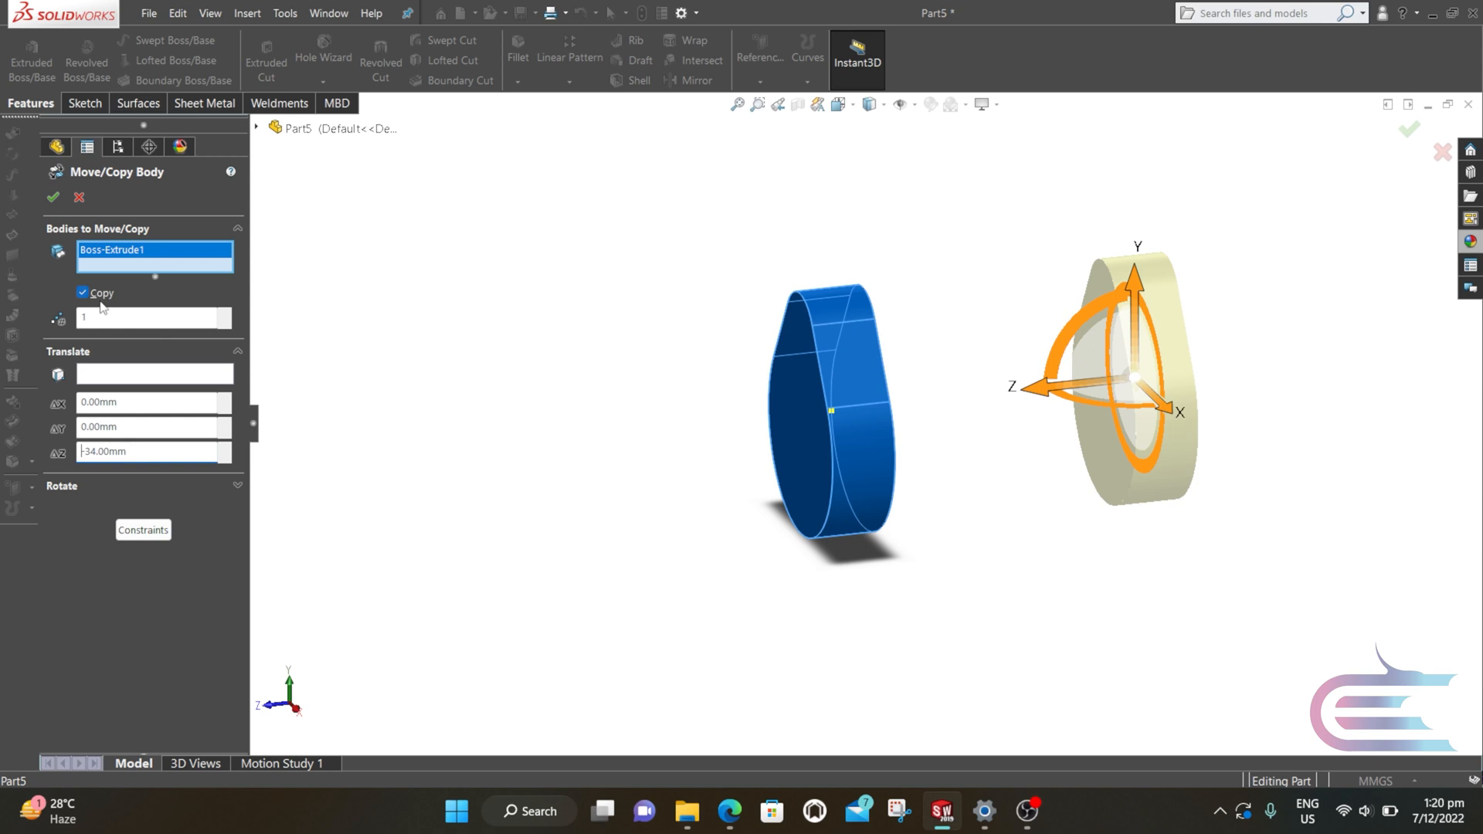
pyautogui.click(52, 198)
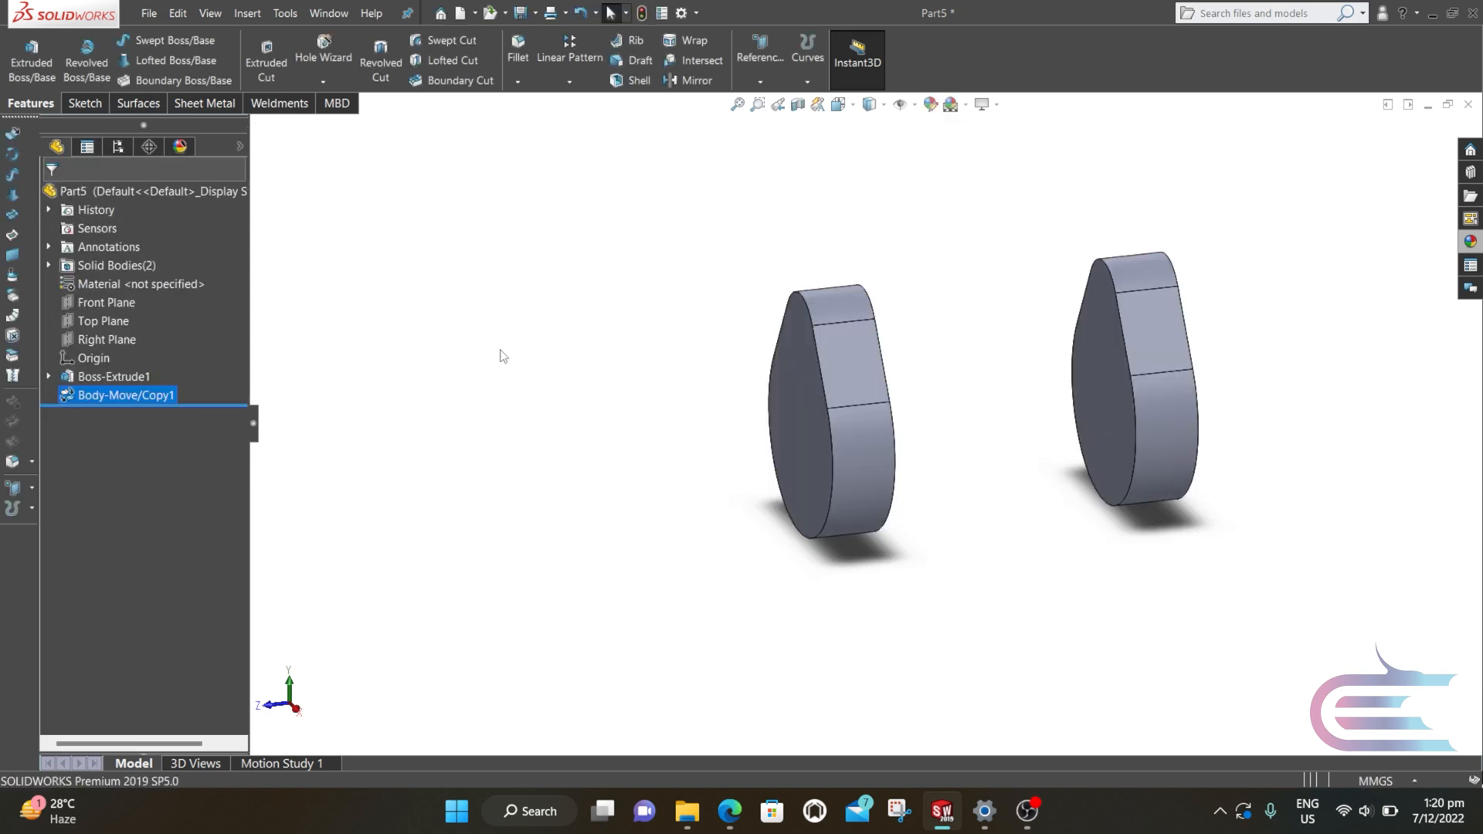
# - Sketch a horizontal centerline about 127 mm long on the Right Plane, running from the origin past the second cam, and exit the sketch
pyautogui.moveTo(540, 352); pyautogui.dragTo(571, 363, button='middle')
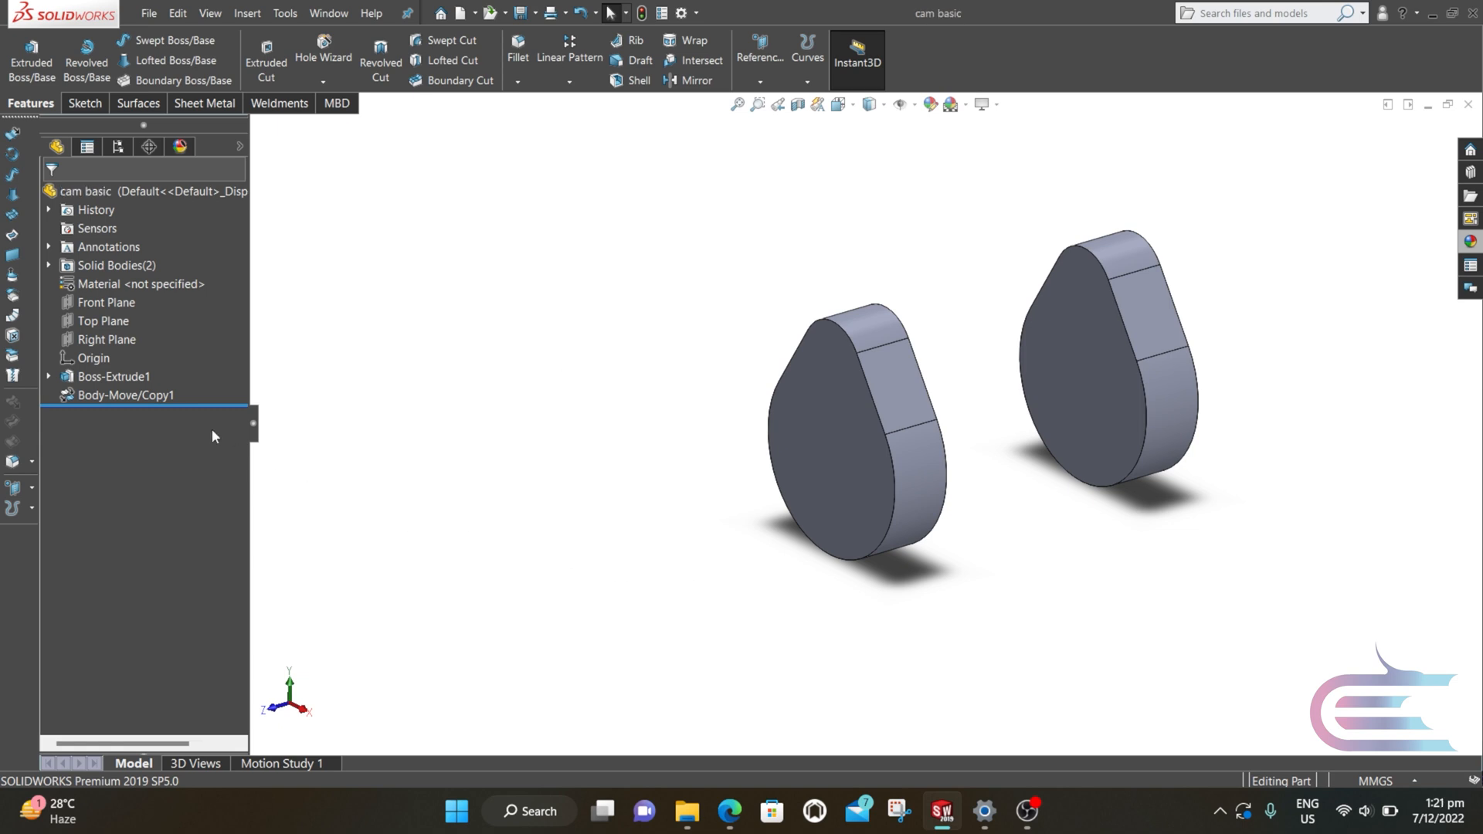
pyautogui.rightClick(104, 340)
pyautogui.click(188, 314)
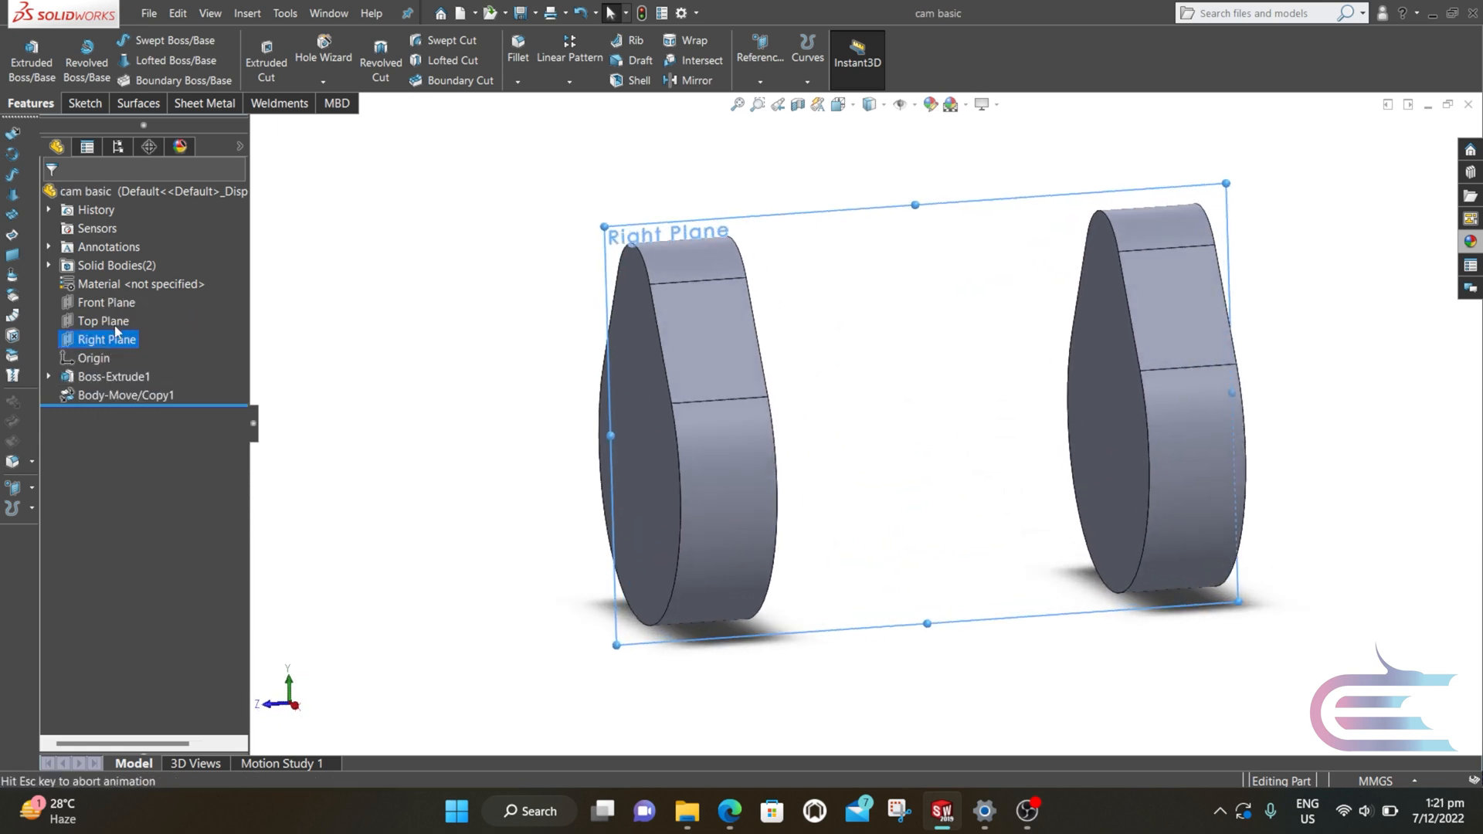
pyautogui.rightClick(93, 340)
pyautogui.click(108, 313)
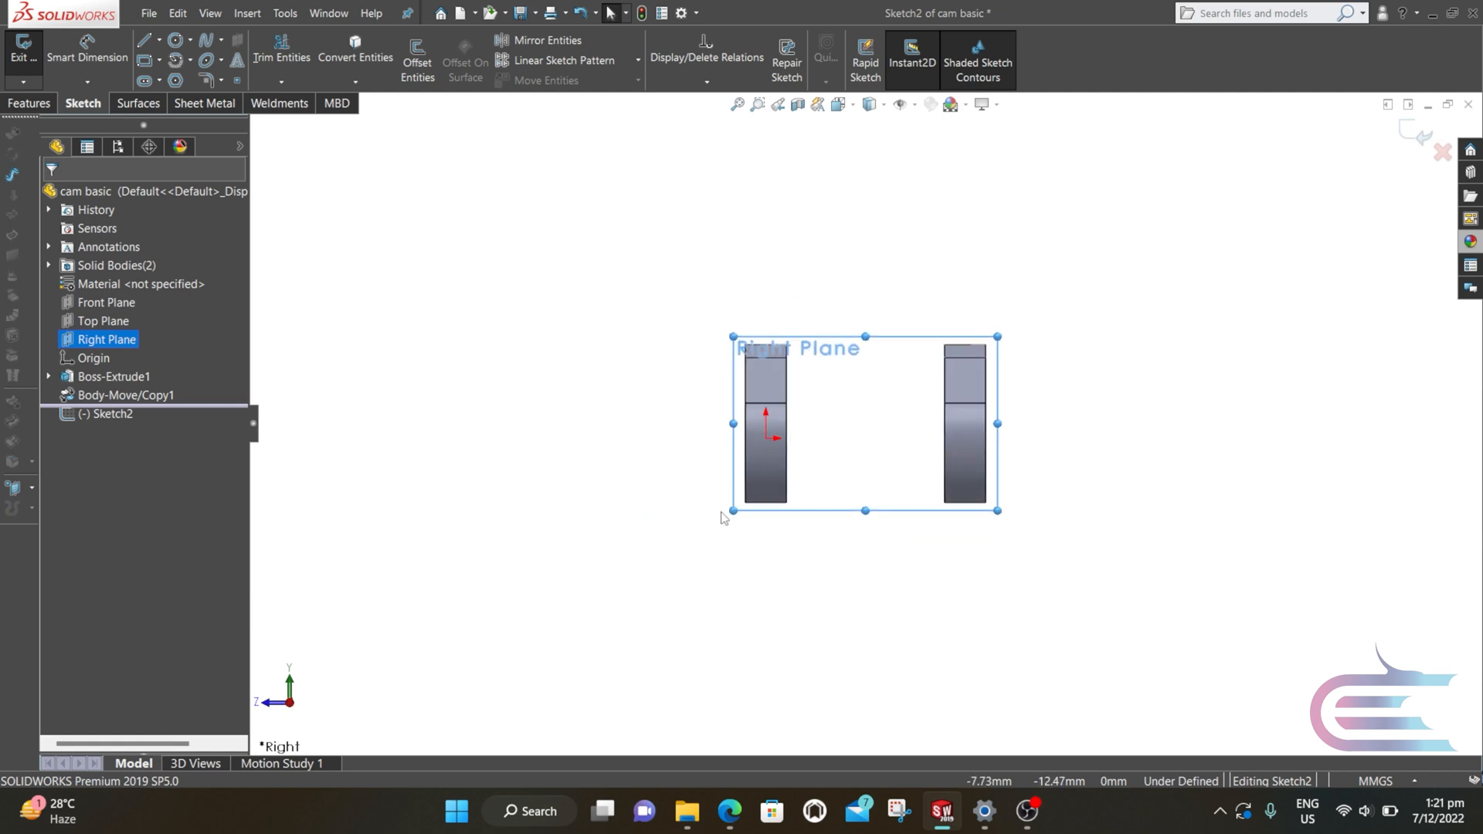
pyautogui.click(160, 43)
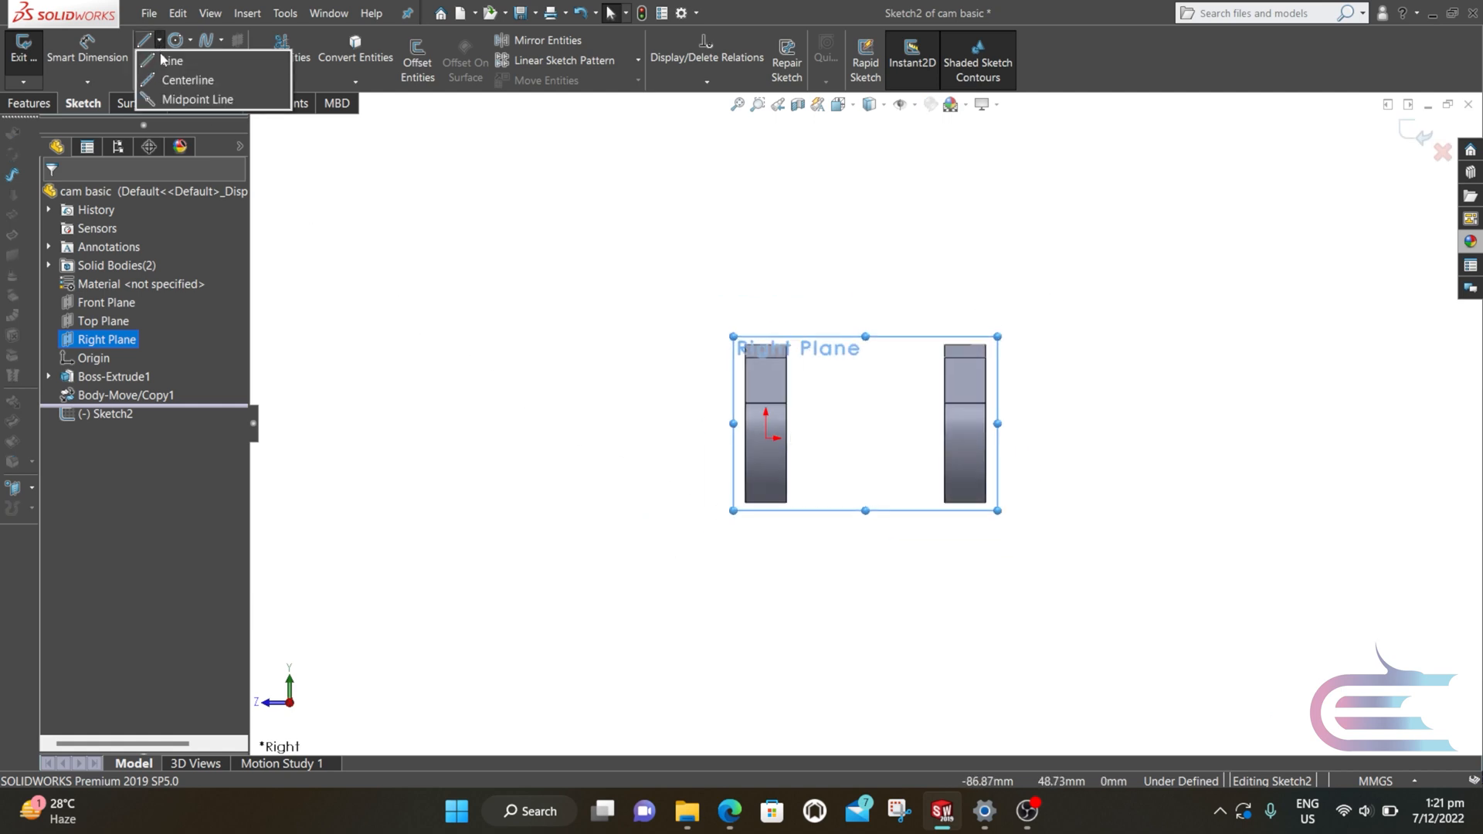
pyautogui.click(180, 78)
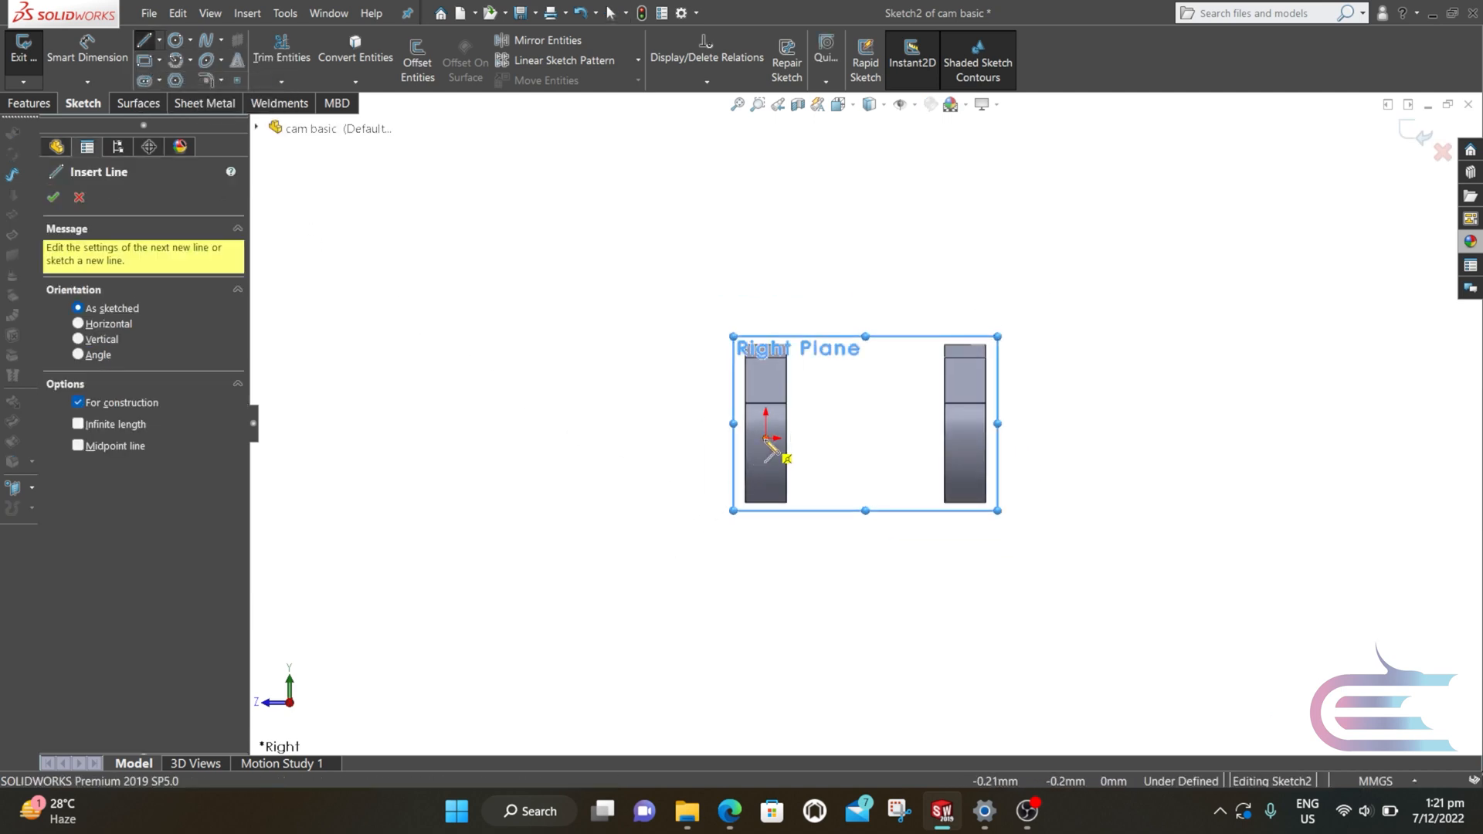
pyautogui.click(765, 437)
pyautogui.scroll(2, 888, 487)
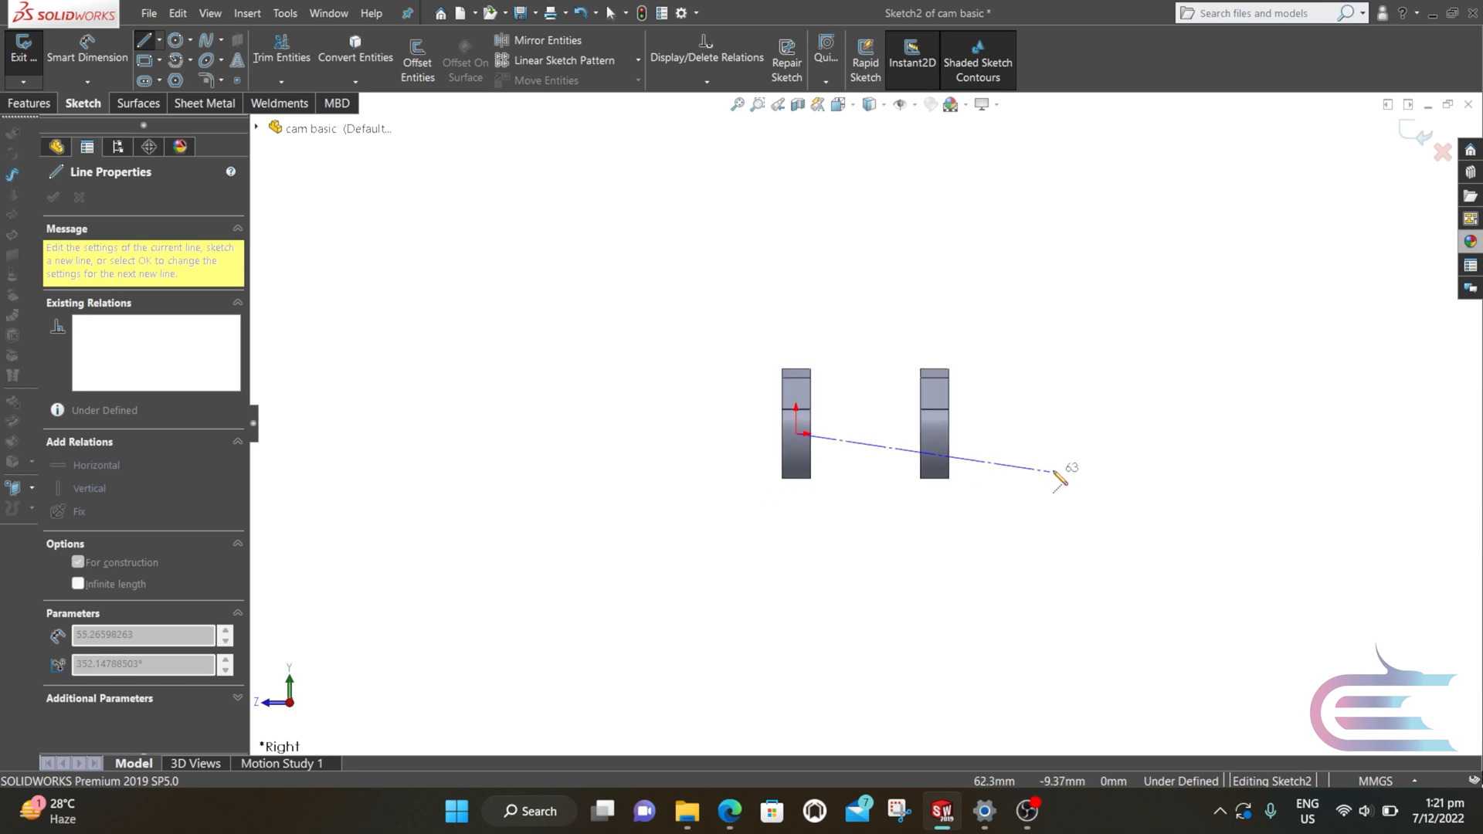
pyautogui.click(1313, 434)
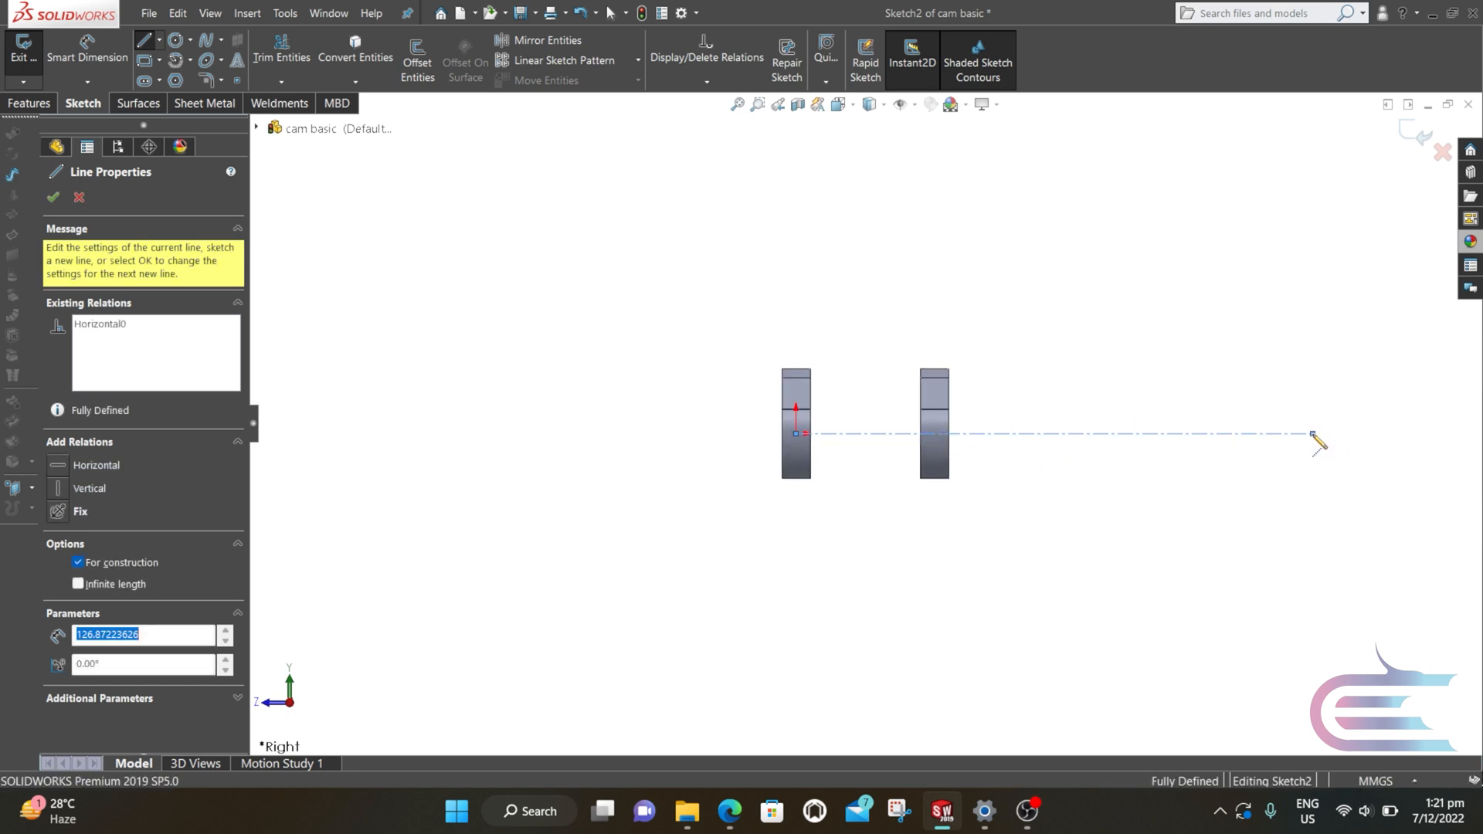
pyautogui.press('Escape')
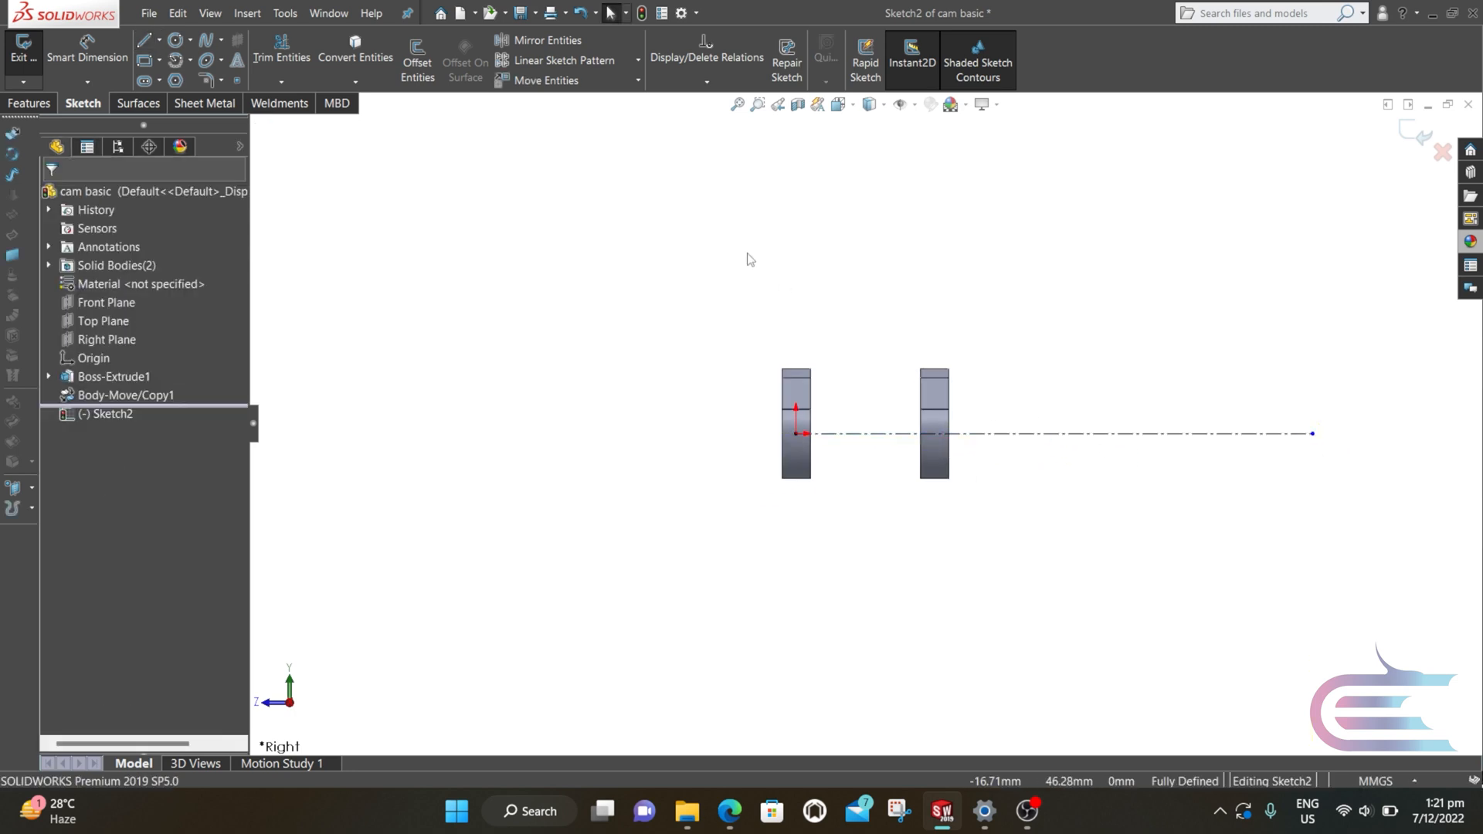
pyautogui.click(1413, 133)
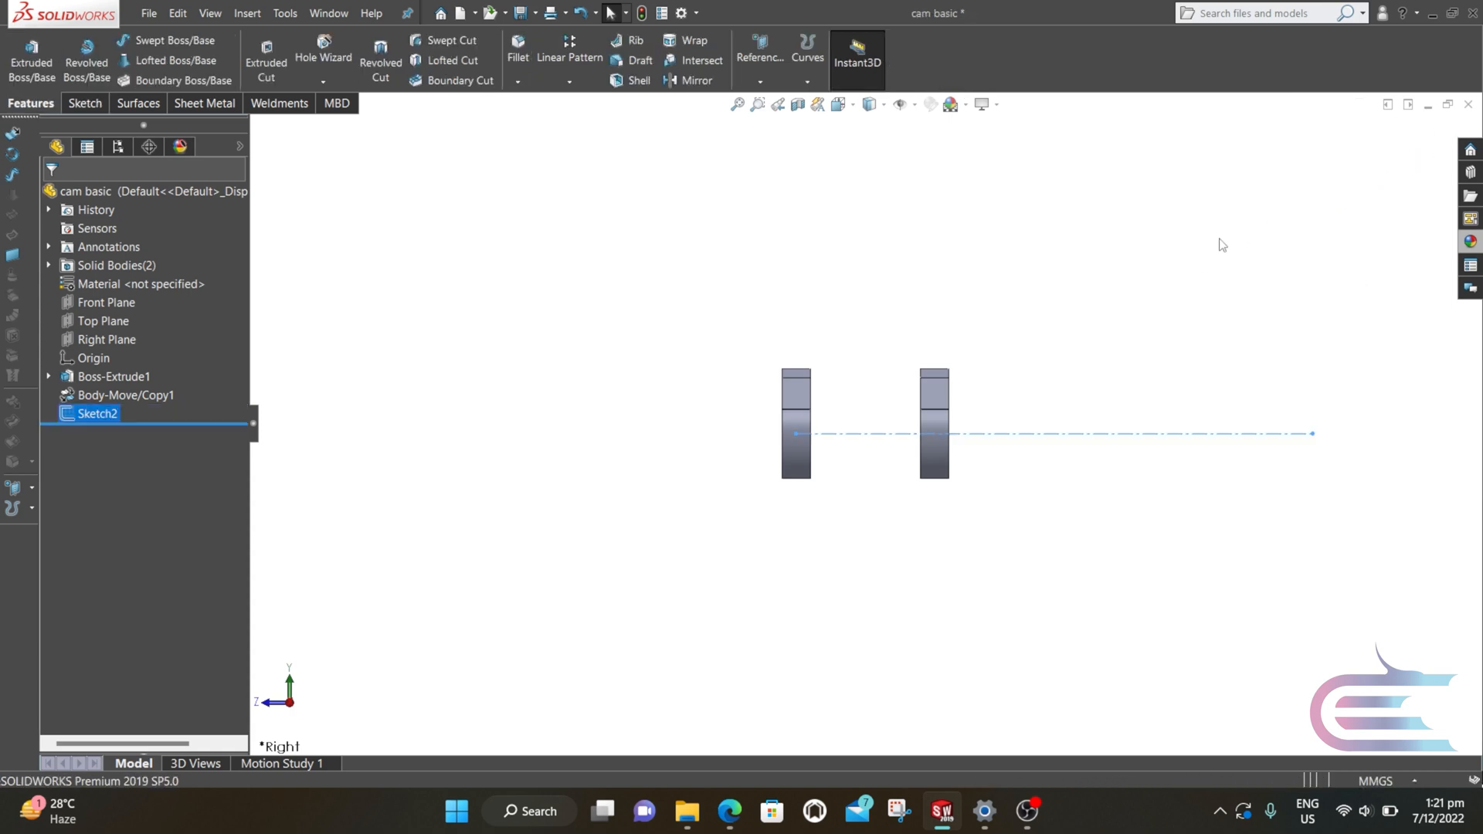
# - Copy both cam bodies once with Move/Copy Body, translating the copied pair -114 mm in Z
pyautogui.click(247, 14)
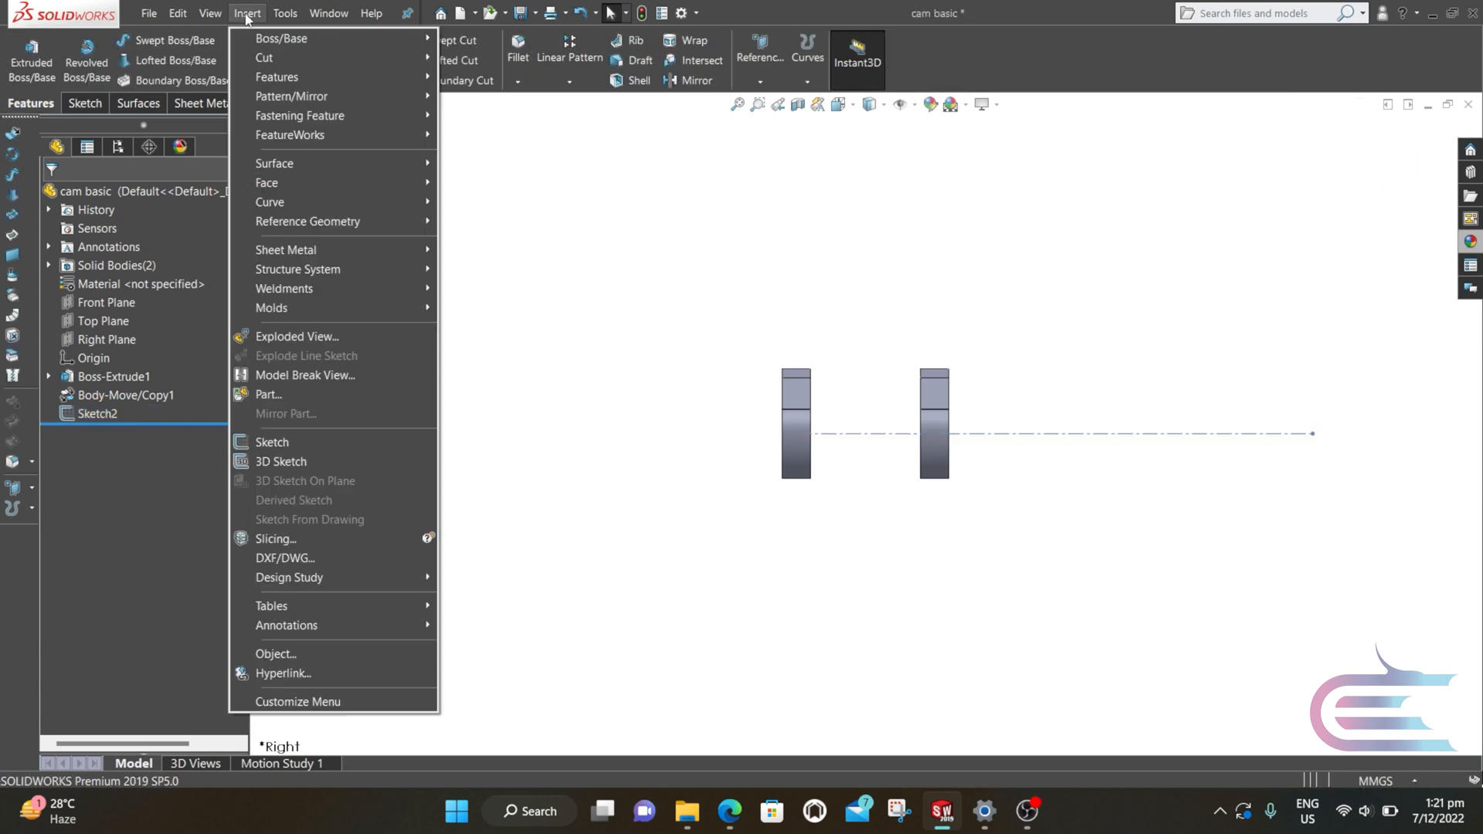
pyautogui.moveTo(329, 77)
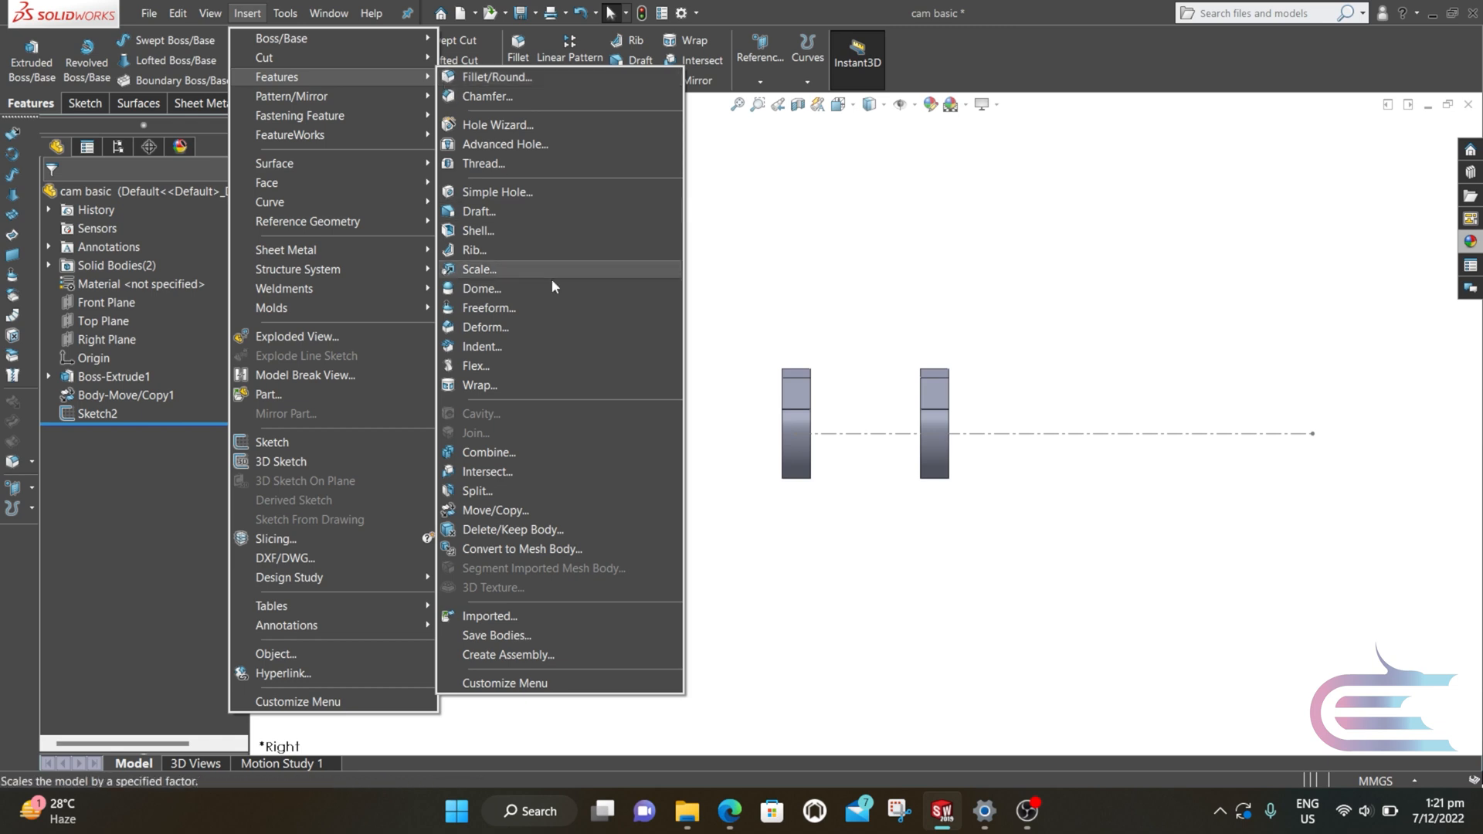
pyautogui.click(533, 510)
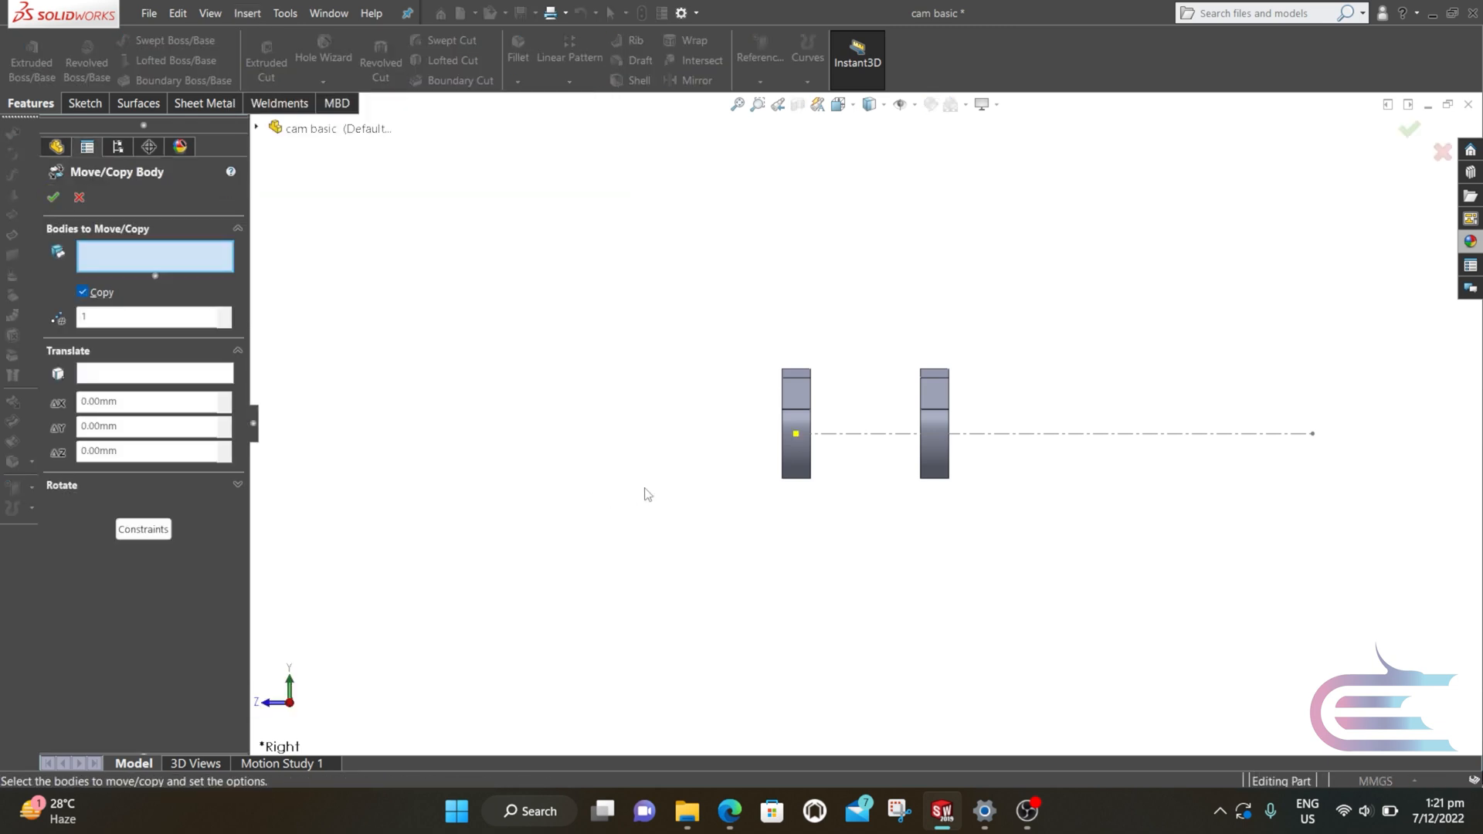
pyautogui.hotkey('ctrl', '7')
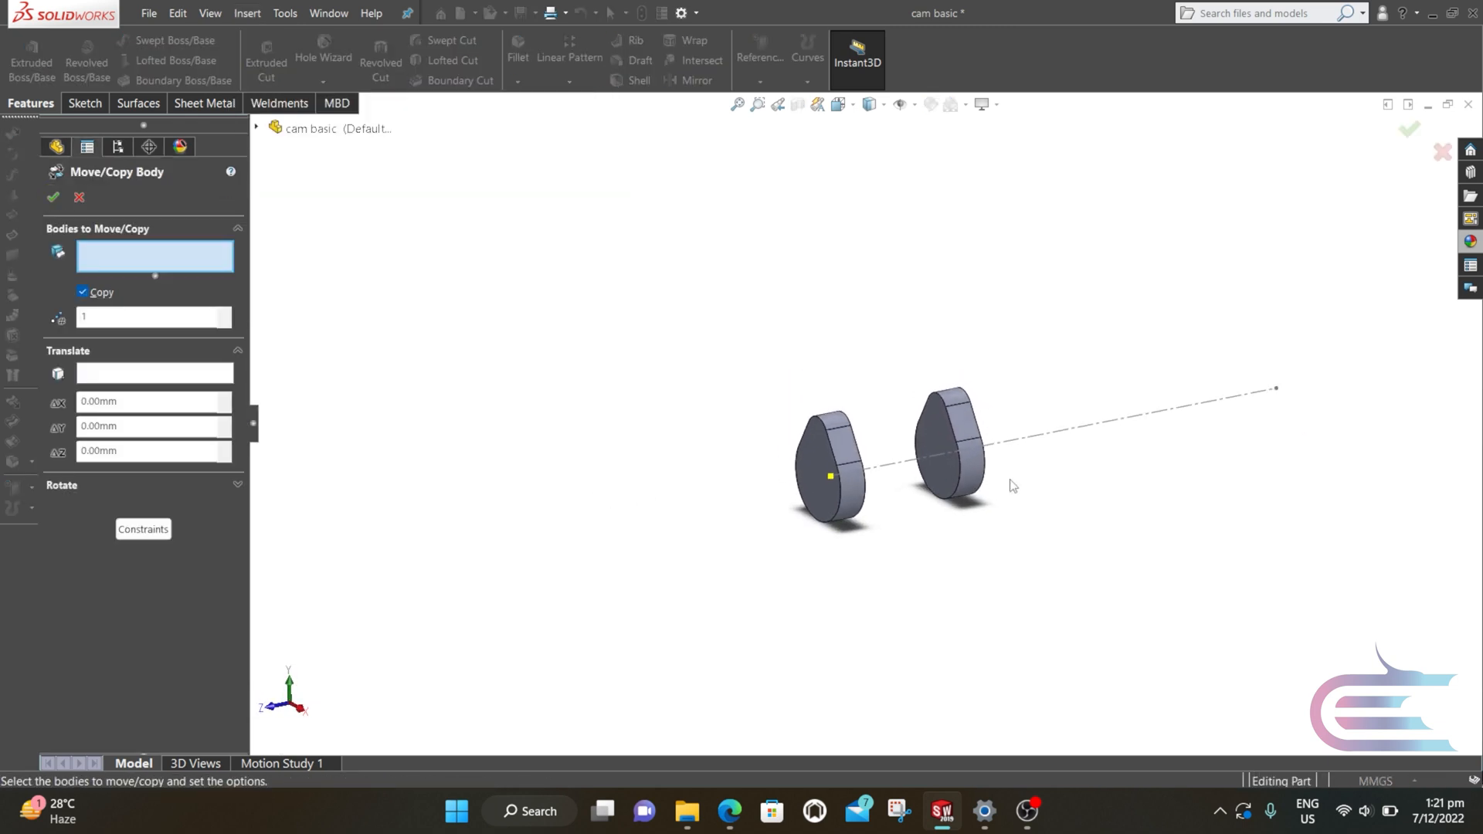
pyautogui.click(936, 406)
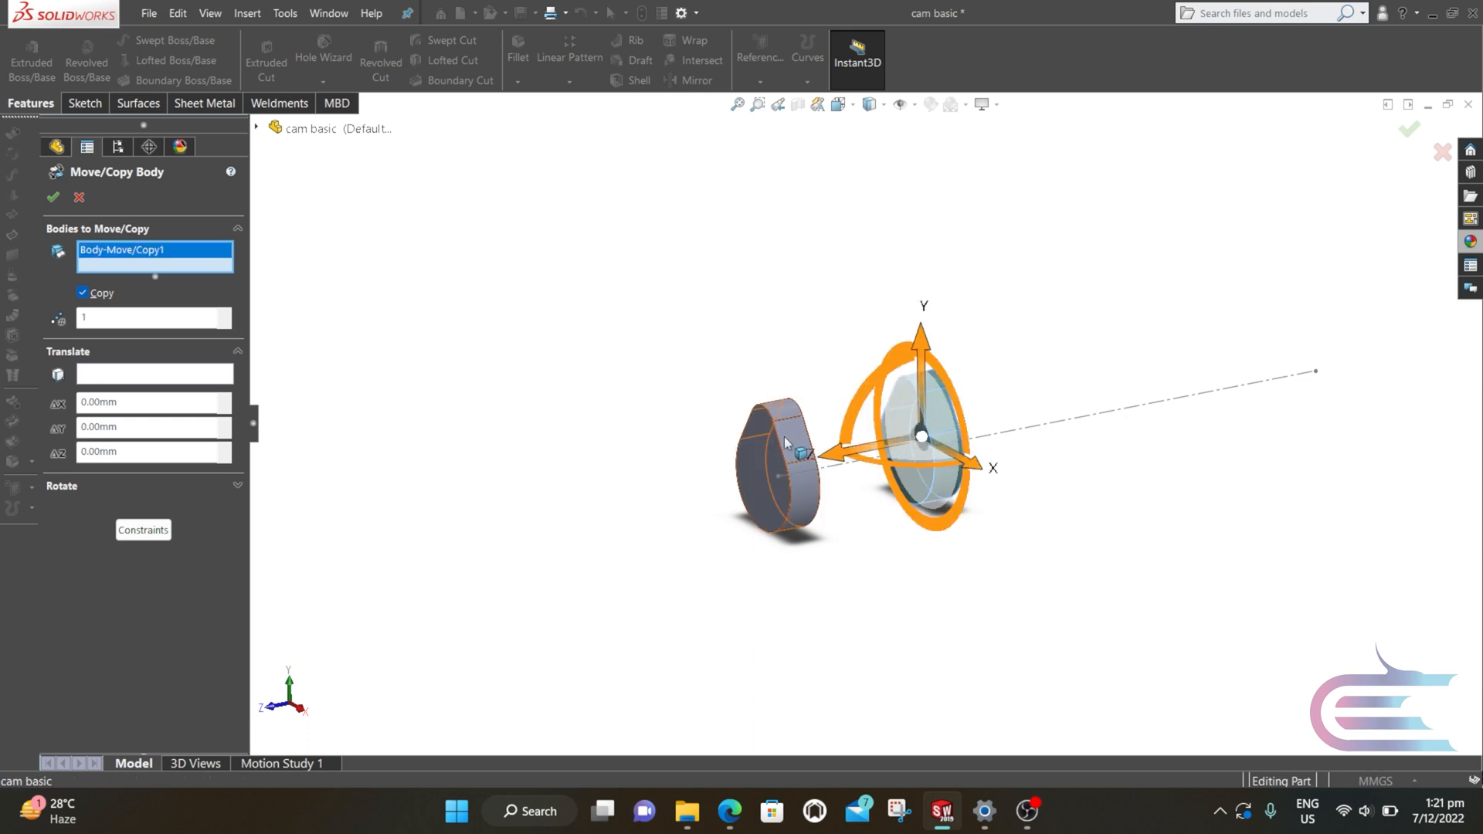
pyautogui.click(784, 443)
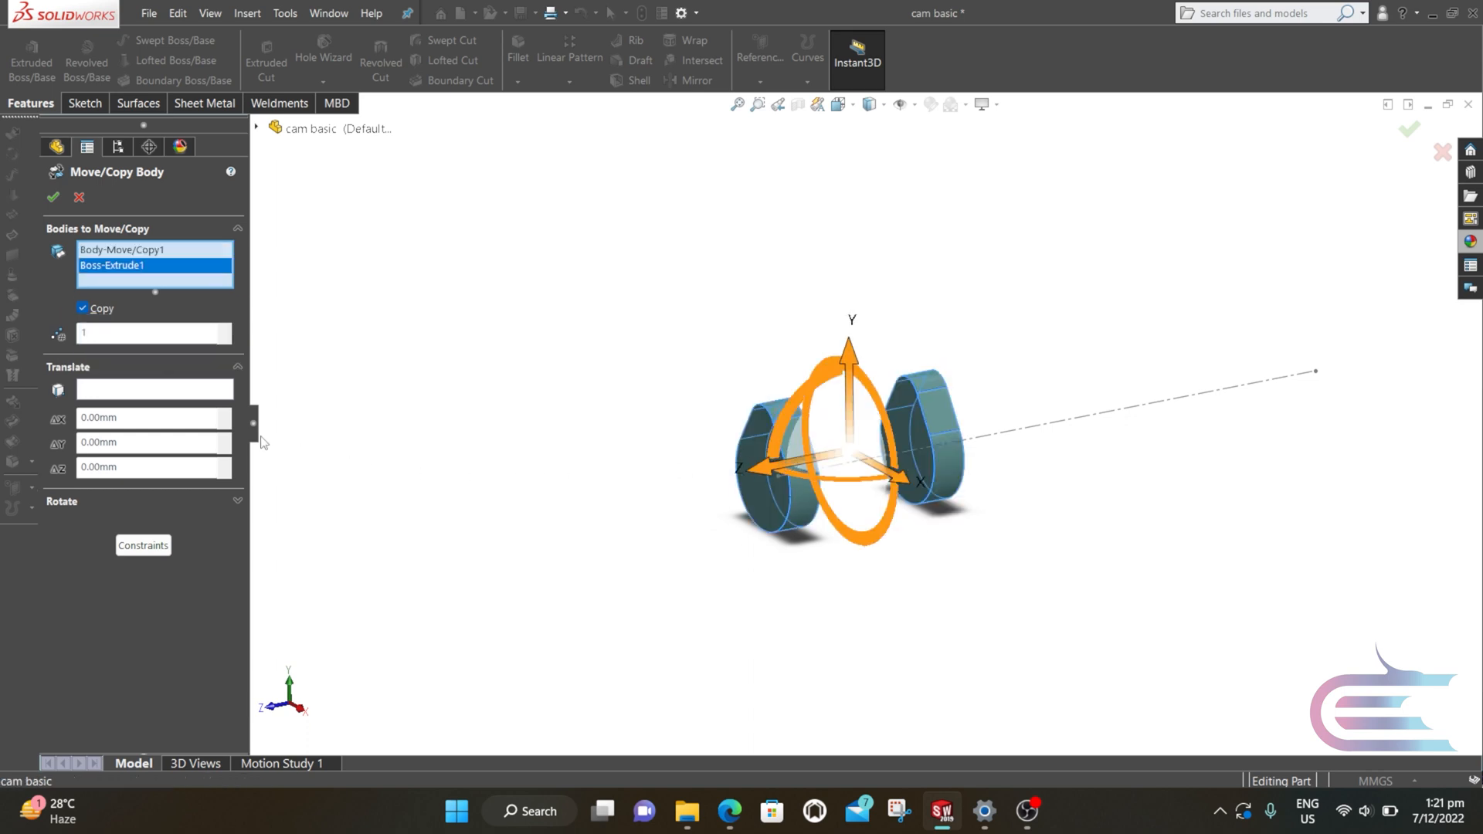
pyautogui.click(124, 468)
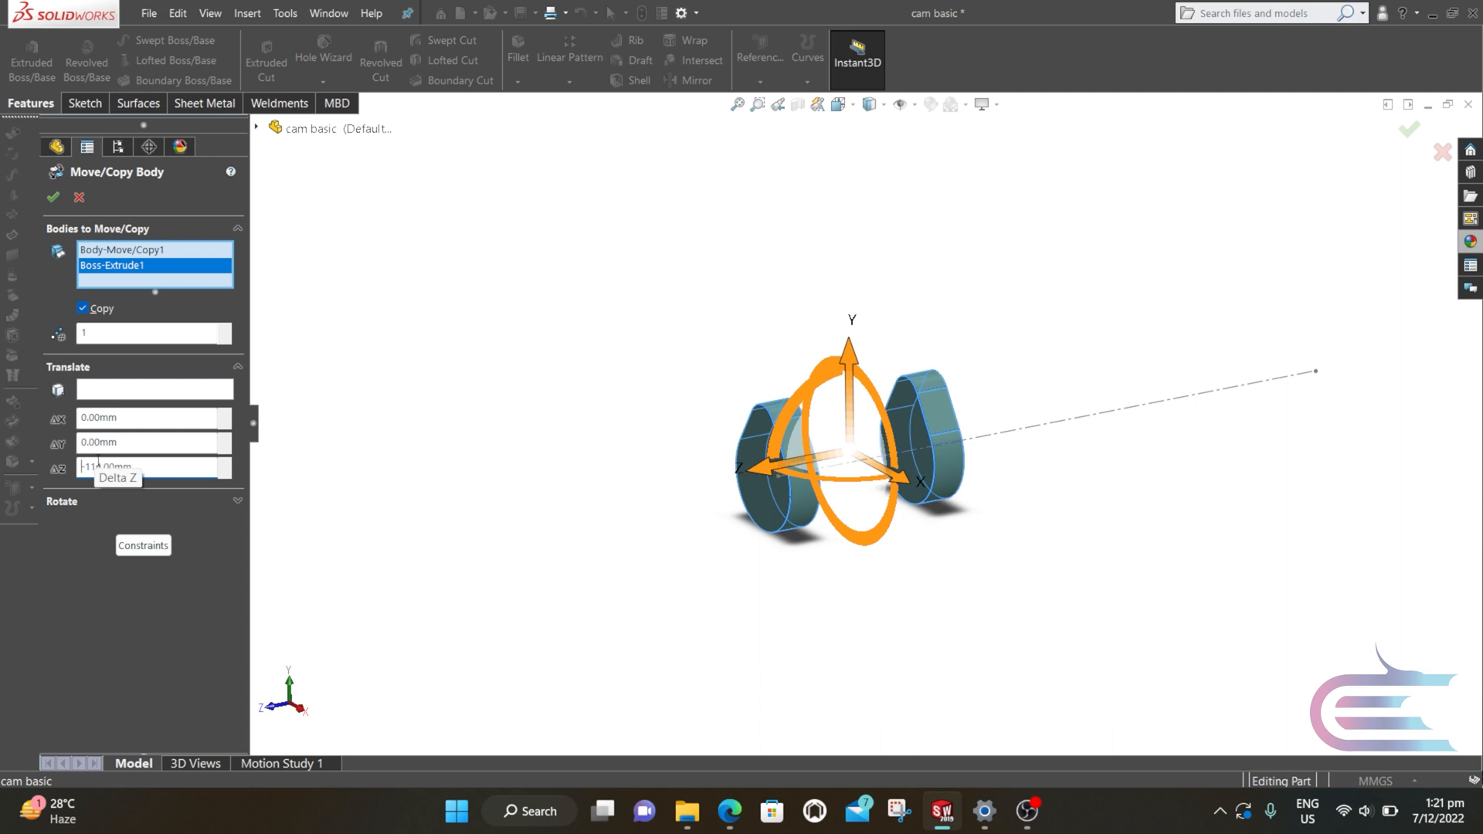
pyautogui.scroll(4, 937, 441)
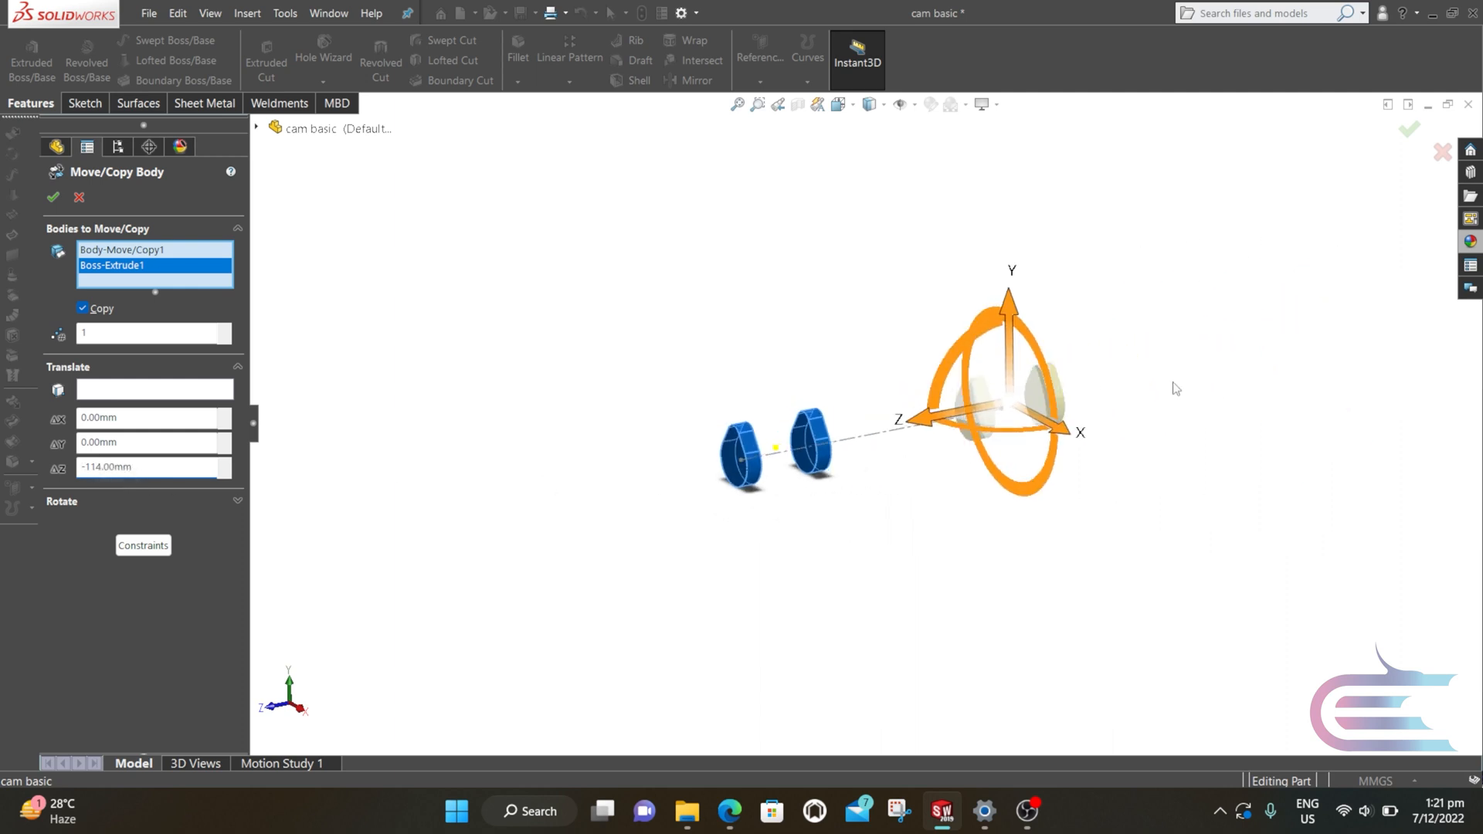
pyautogui.scroll(-2, 1176, 388)
pyautogui.click(1407, 131)
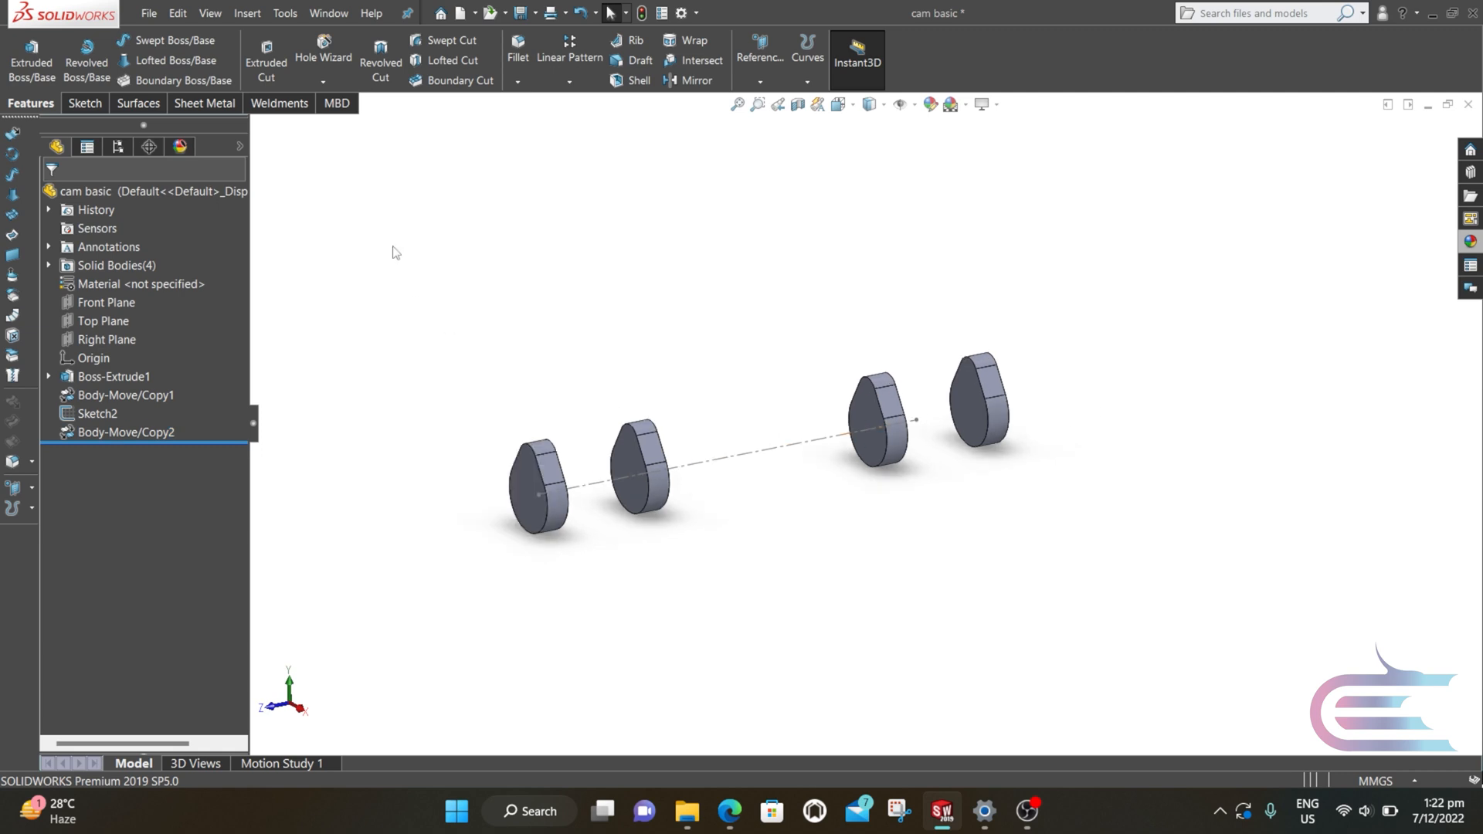
# - Make one copy of the second pair of cams with Move/Copy Body, offset by -114 mm in Z, giving a third pair
pyautogui.click(248, 14)
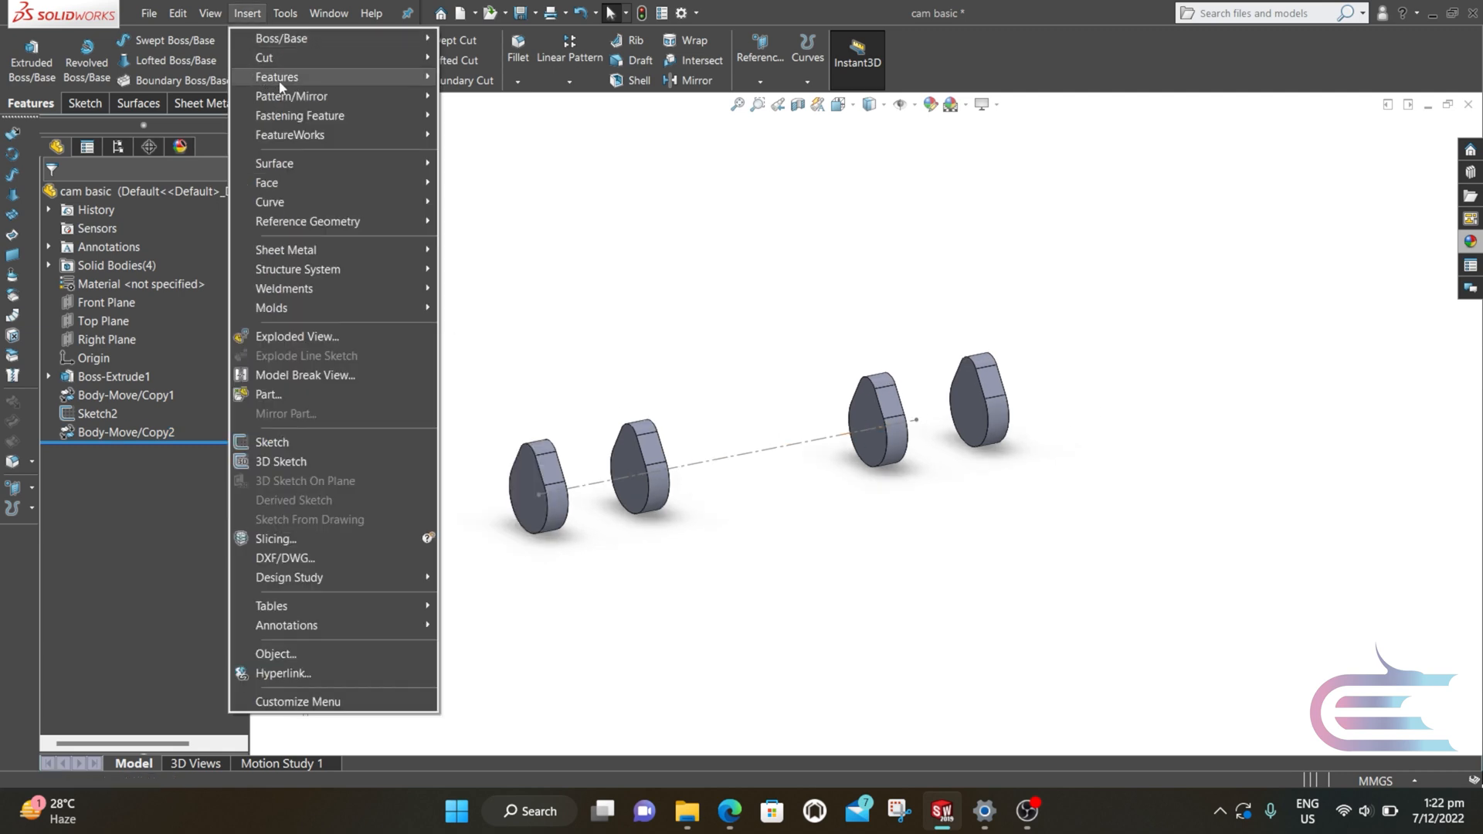
pyautogui.moveTo(403, 77)
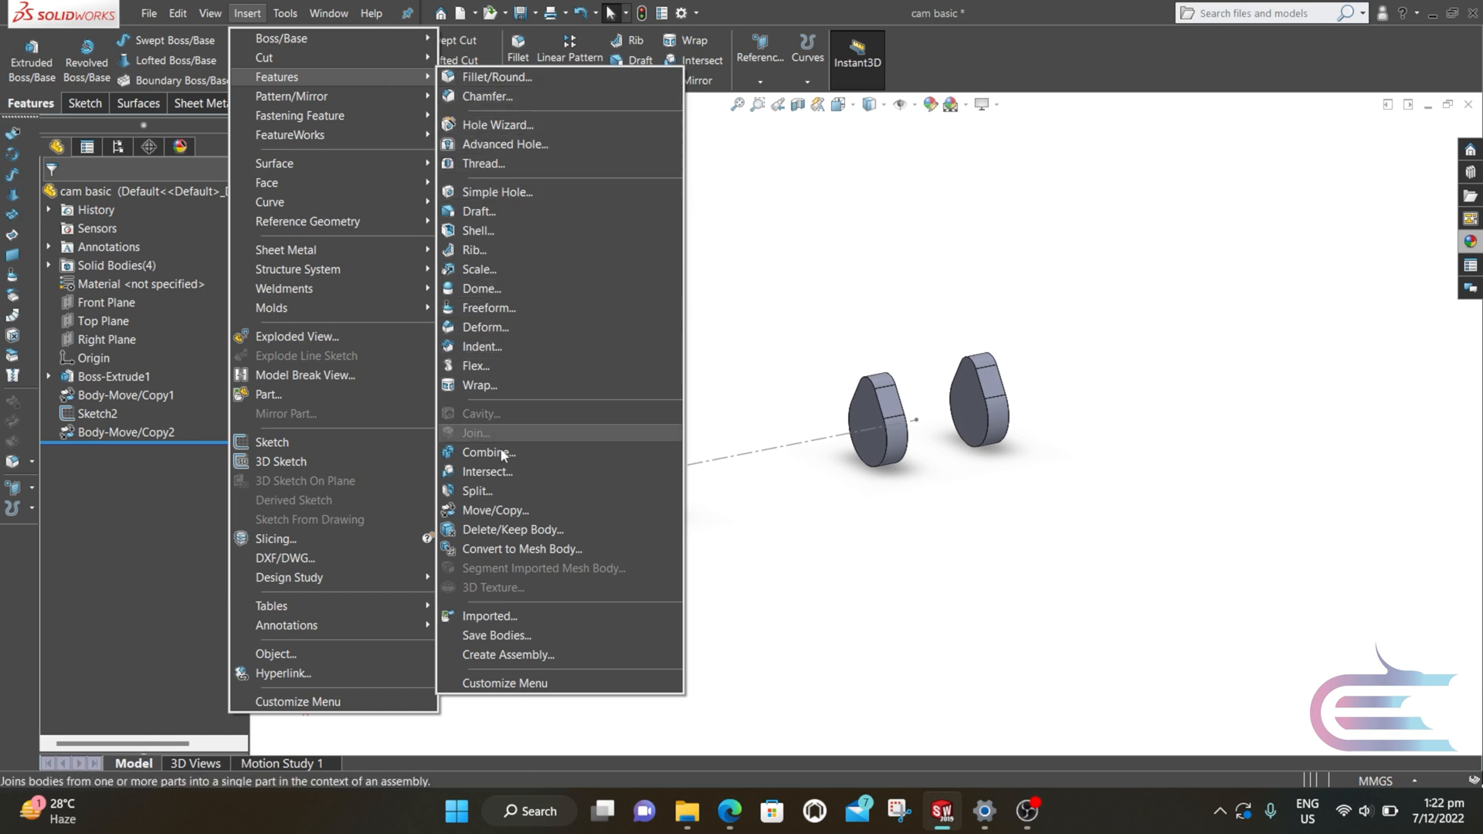
pyautogui.click(513, 510)
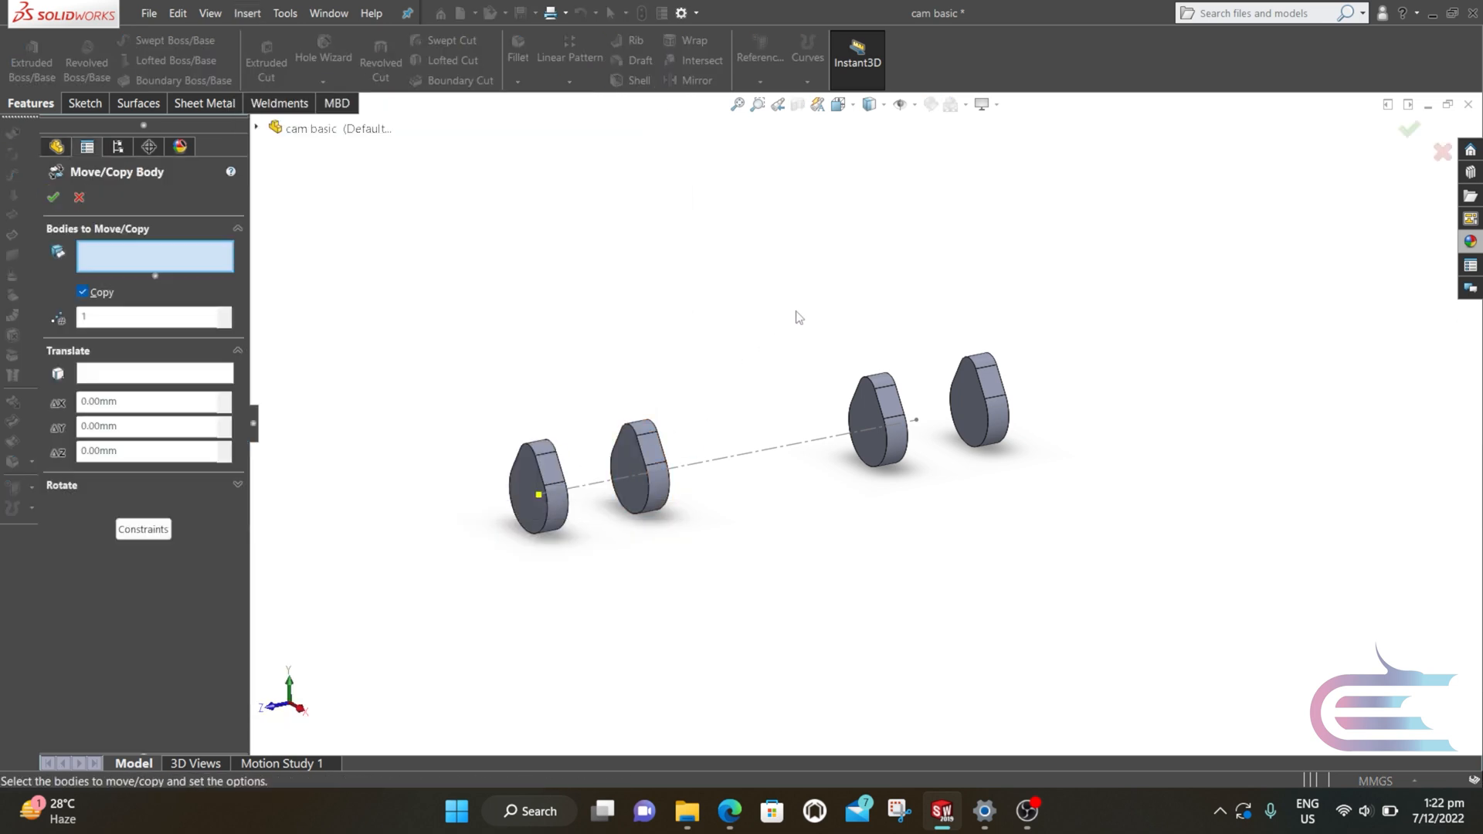
pyautogui.moveTo(796, 310); pyautogui.dragTo(1046, 500)
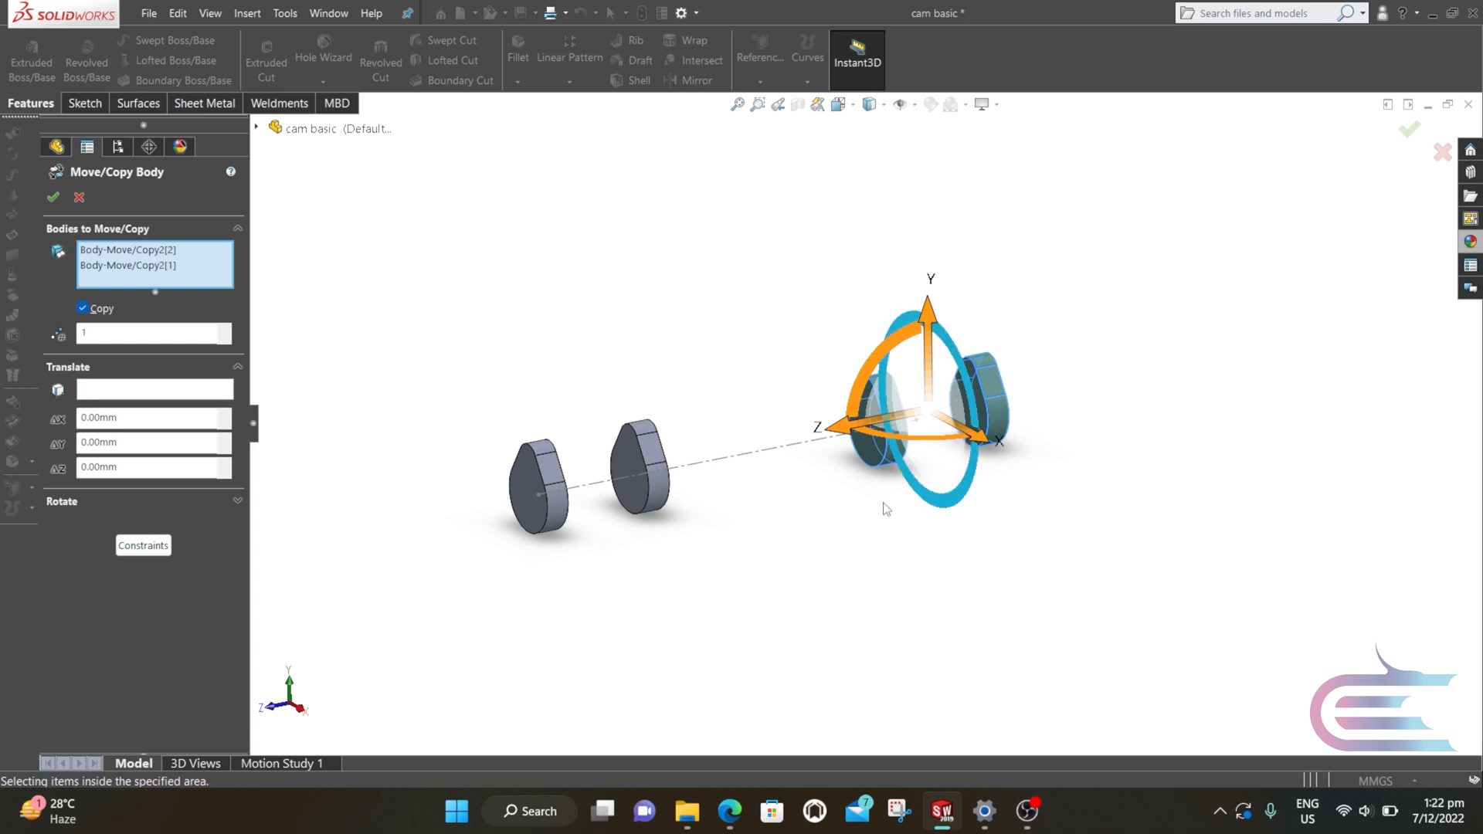
pyautogui.click(128, 464)
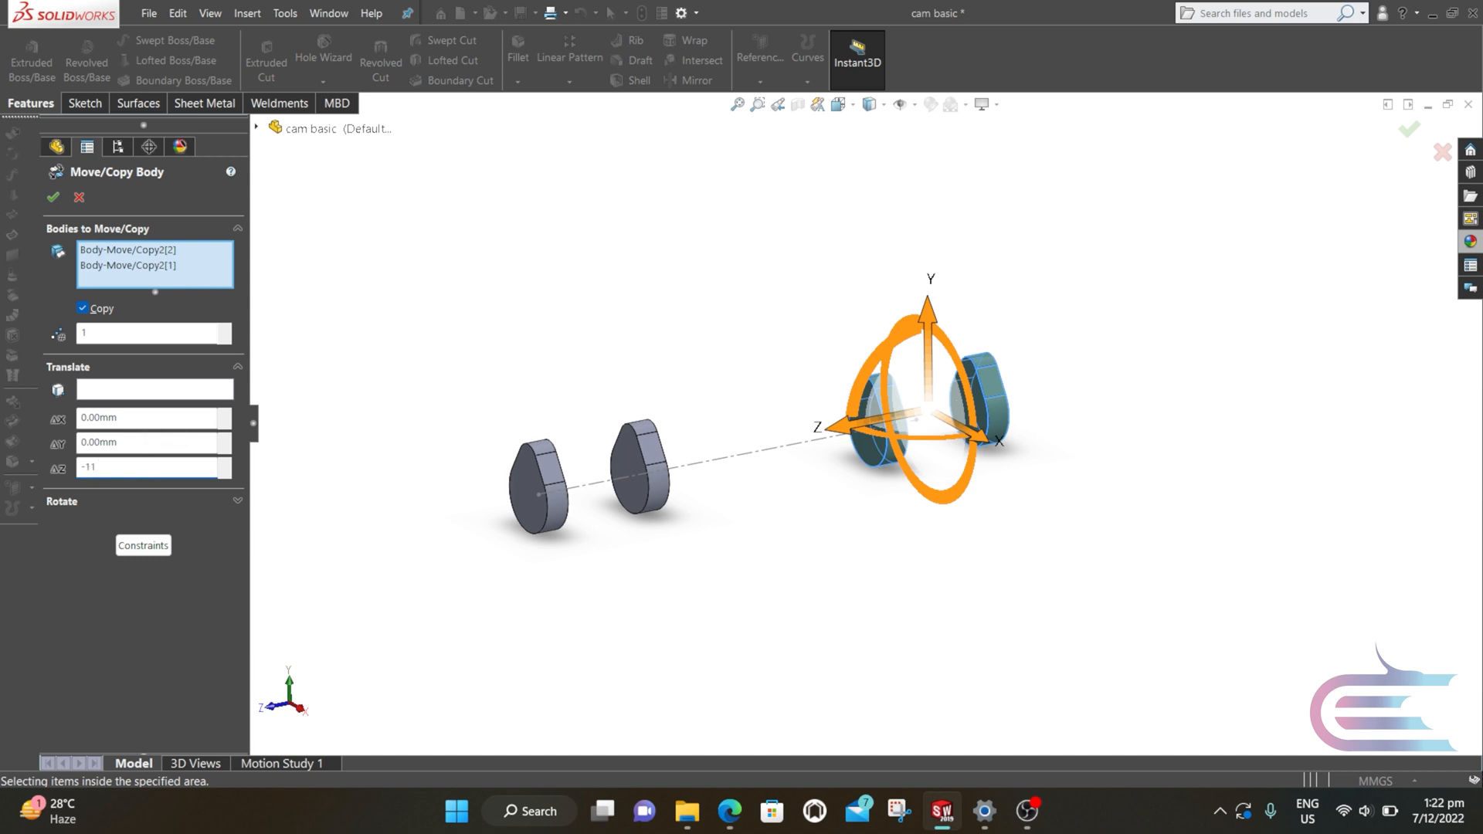
pyautogui.press('Return')
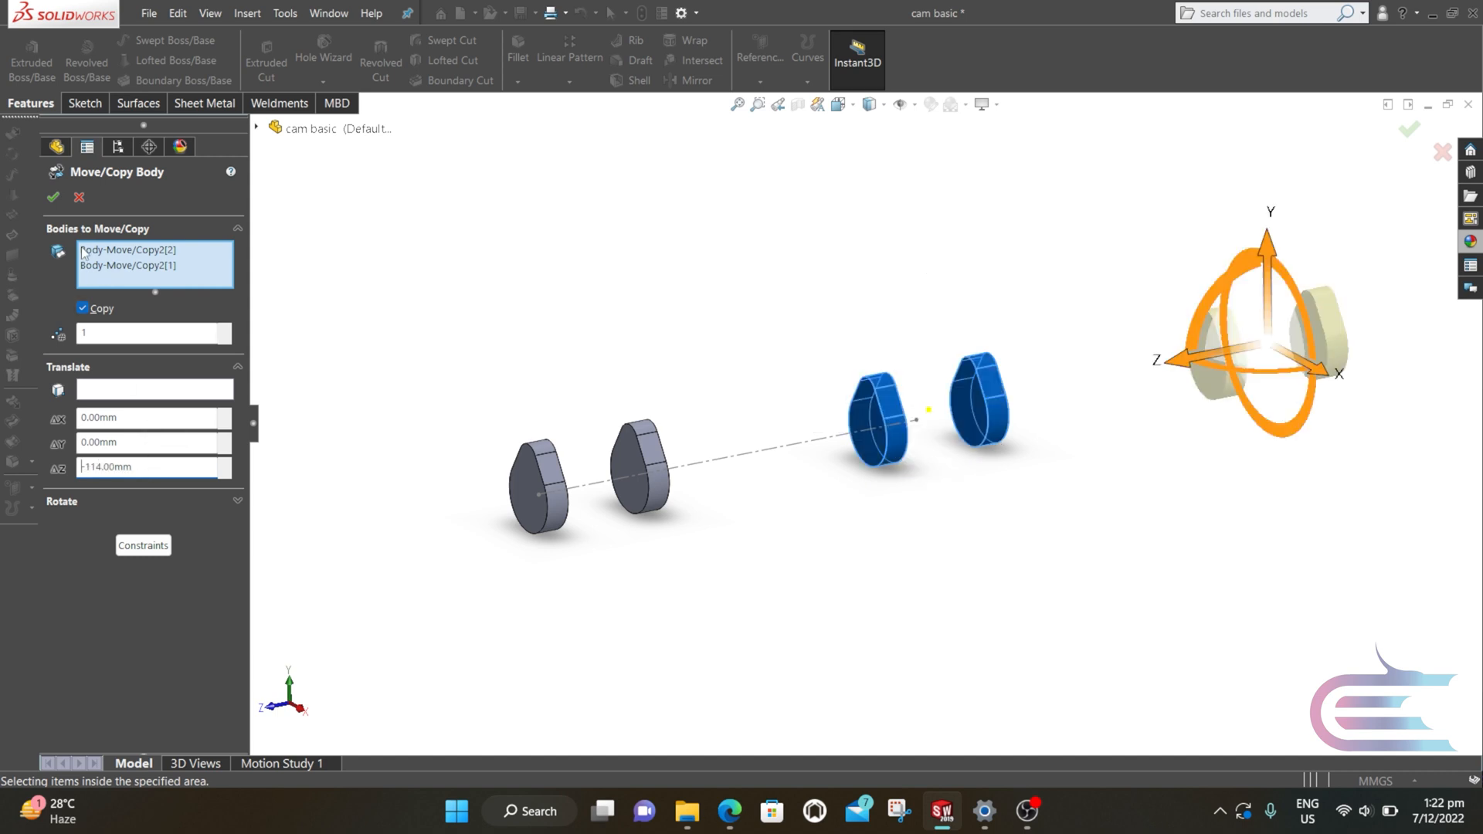
pyautogui.click(52, 197)
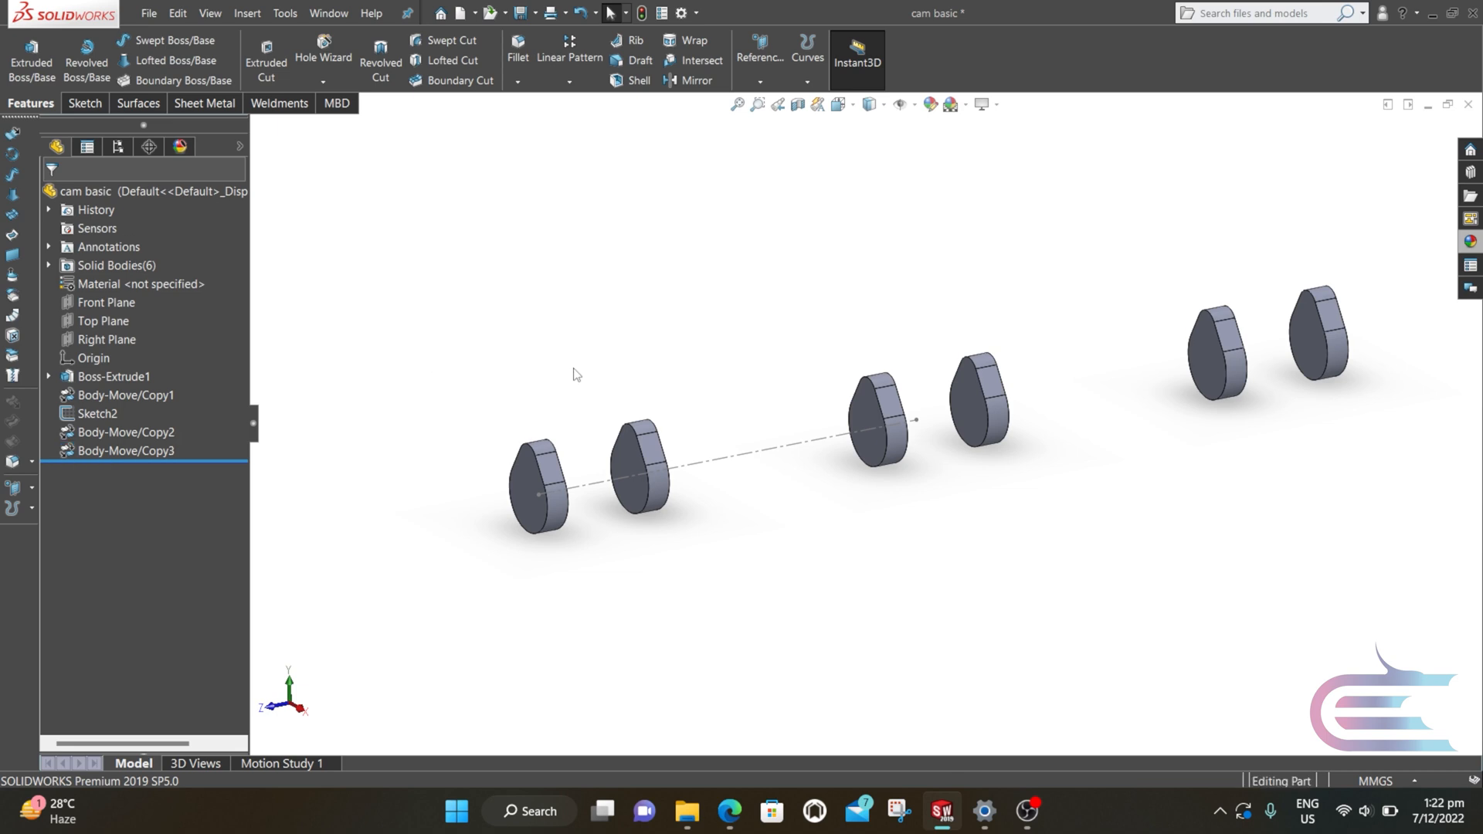
pyautogui.press('f')
pyautogui.moveTo(697, 384); pyautogui.dragTo(699, 345, button='middle')
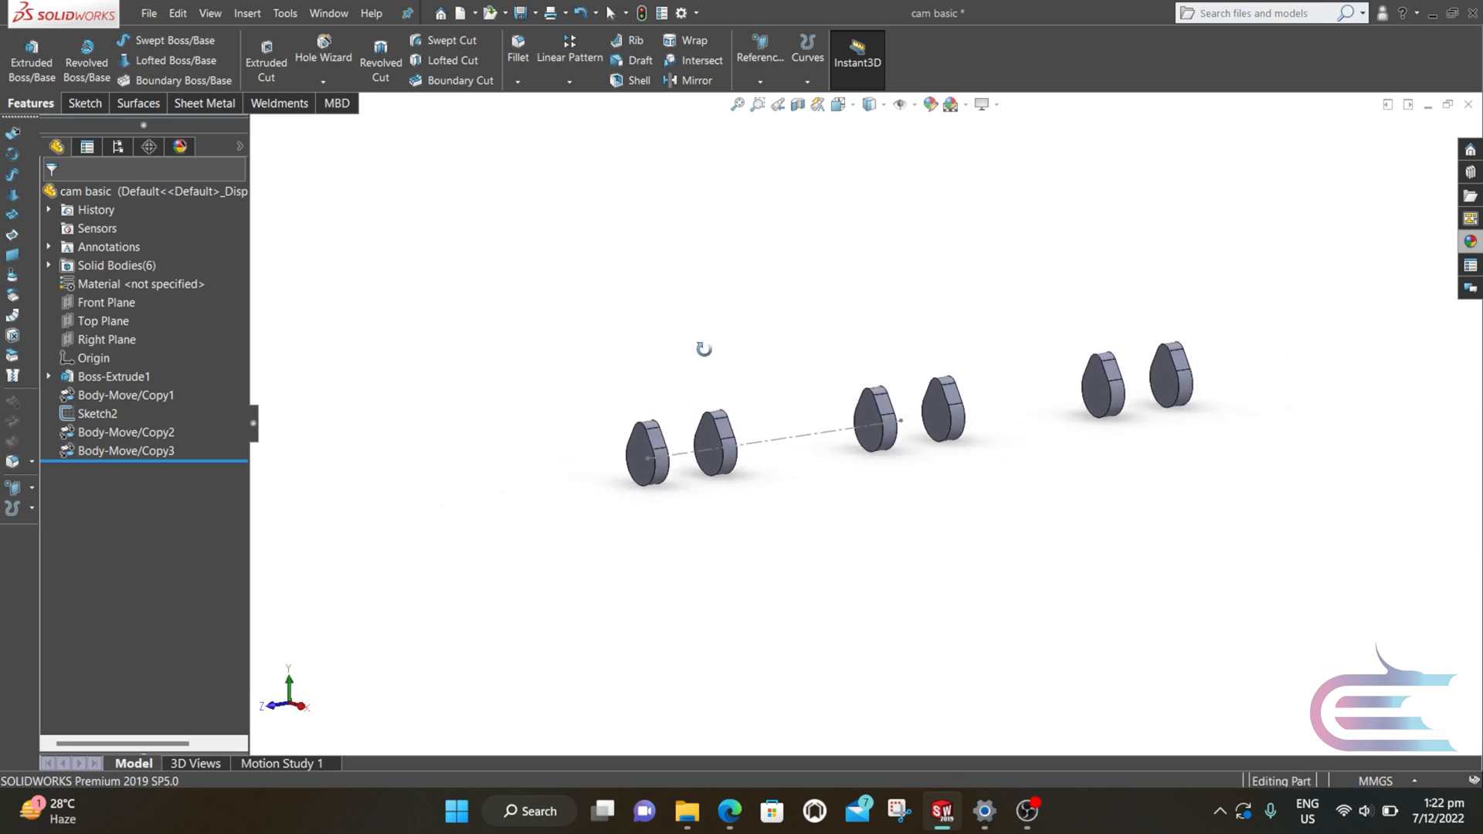
pyautogui.scroll(-1, 971, 411)
pyautogui.scroll(-1, 971, 411)
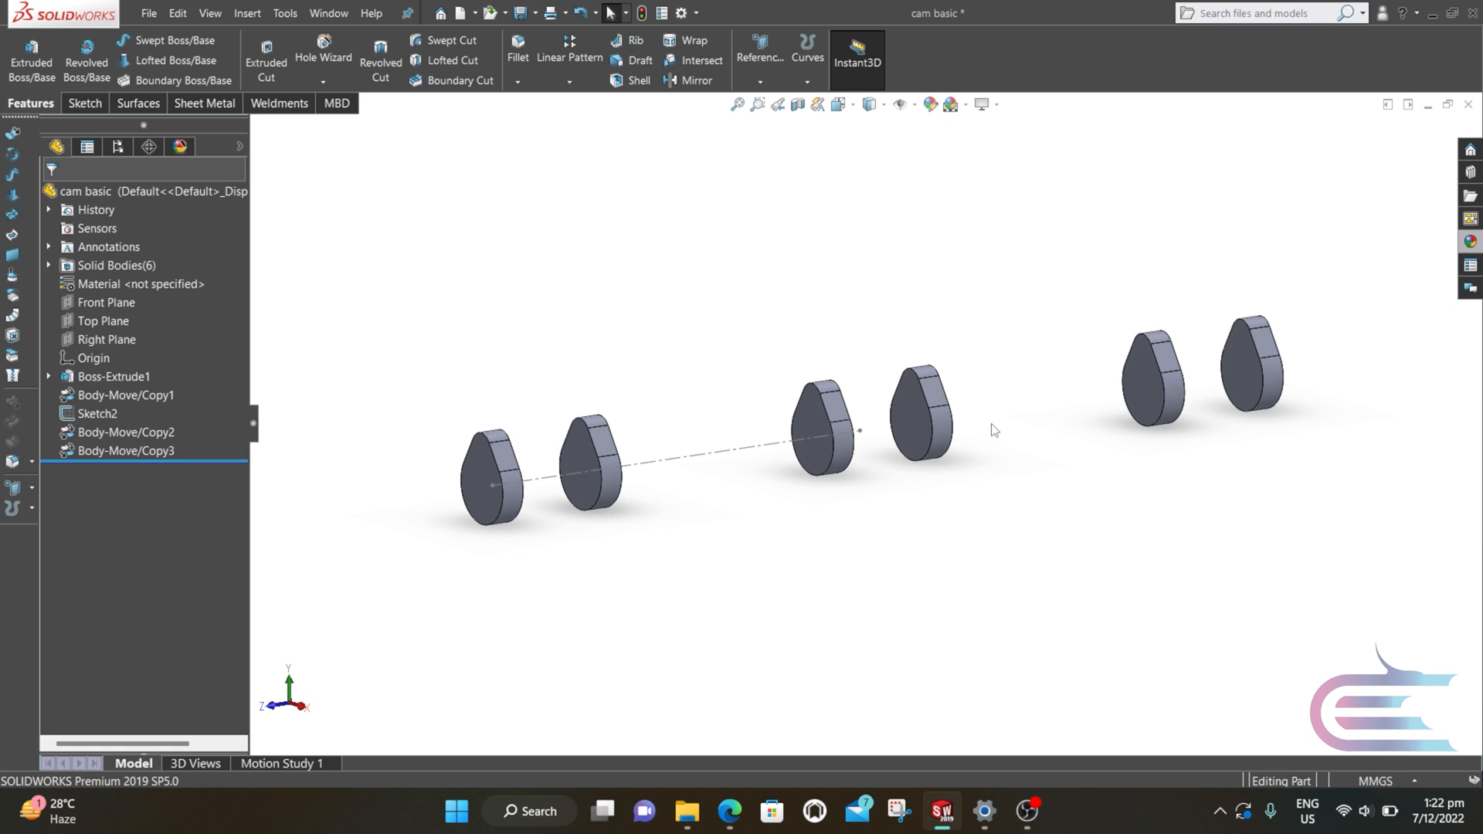
# - Rotate the middle pair of cams -120° about the sketched centerline with Move/Copy Body, without making a copy
pyautogui.click(248, 13)
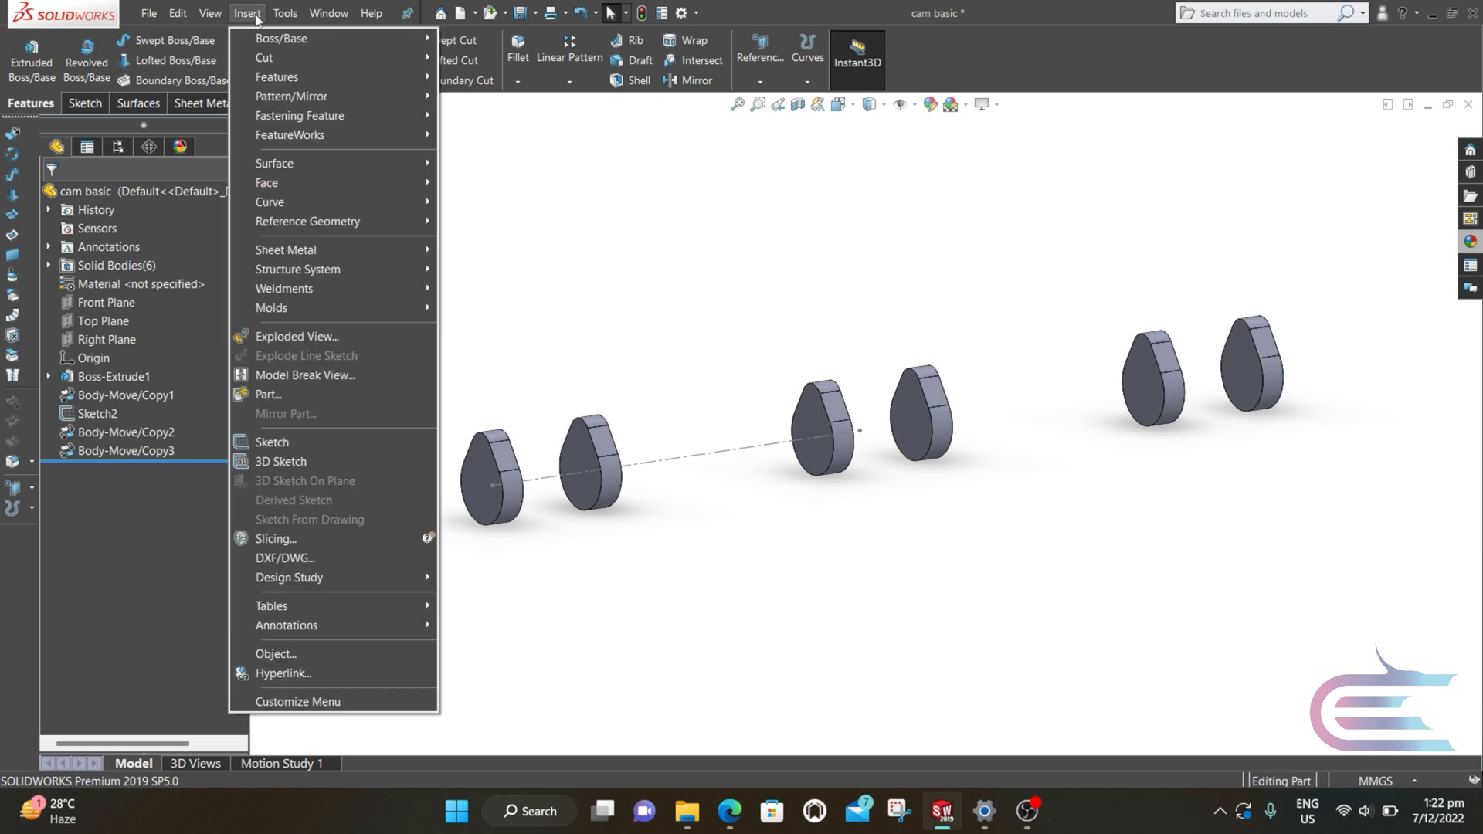
pyautogui.moveTo(293, 77)
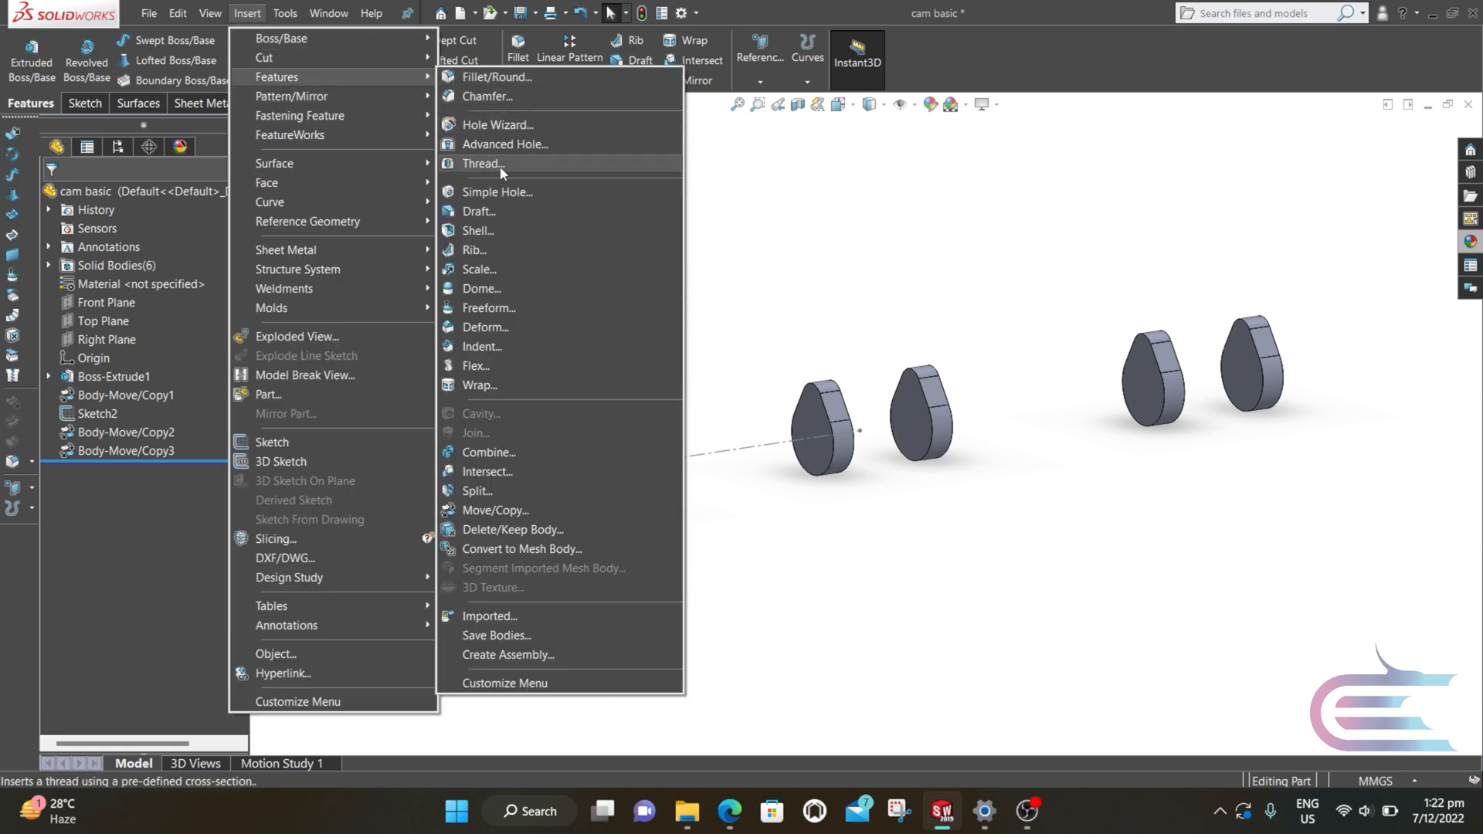
pyautogui.click(500, 511)
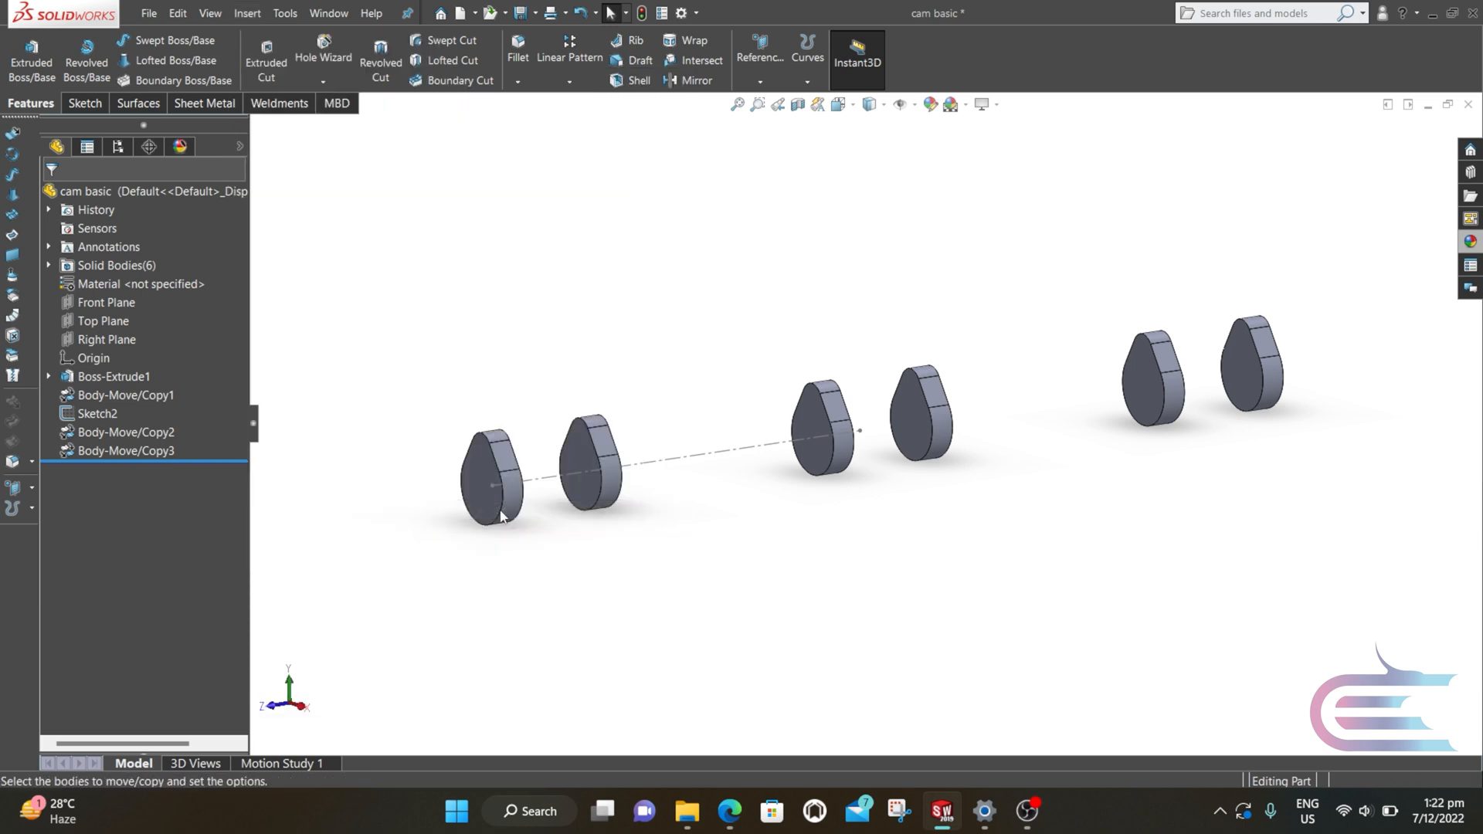
pyautogui.moveTo(780, 370); pyautogui.dragTo(958, 506)
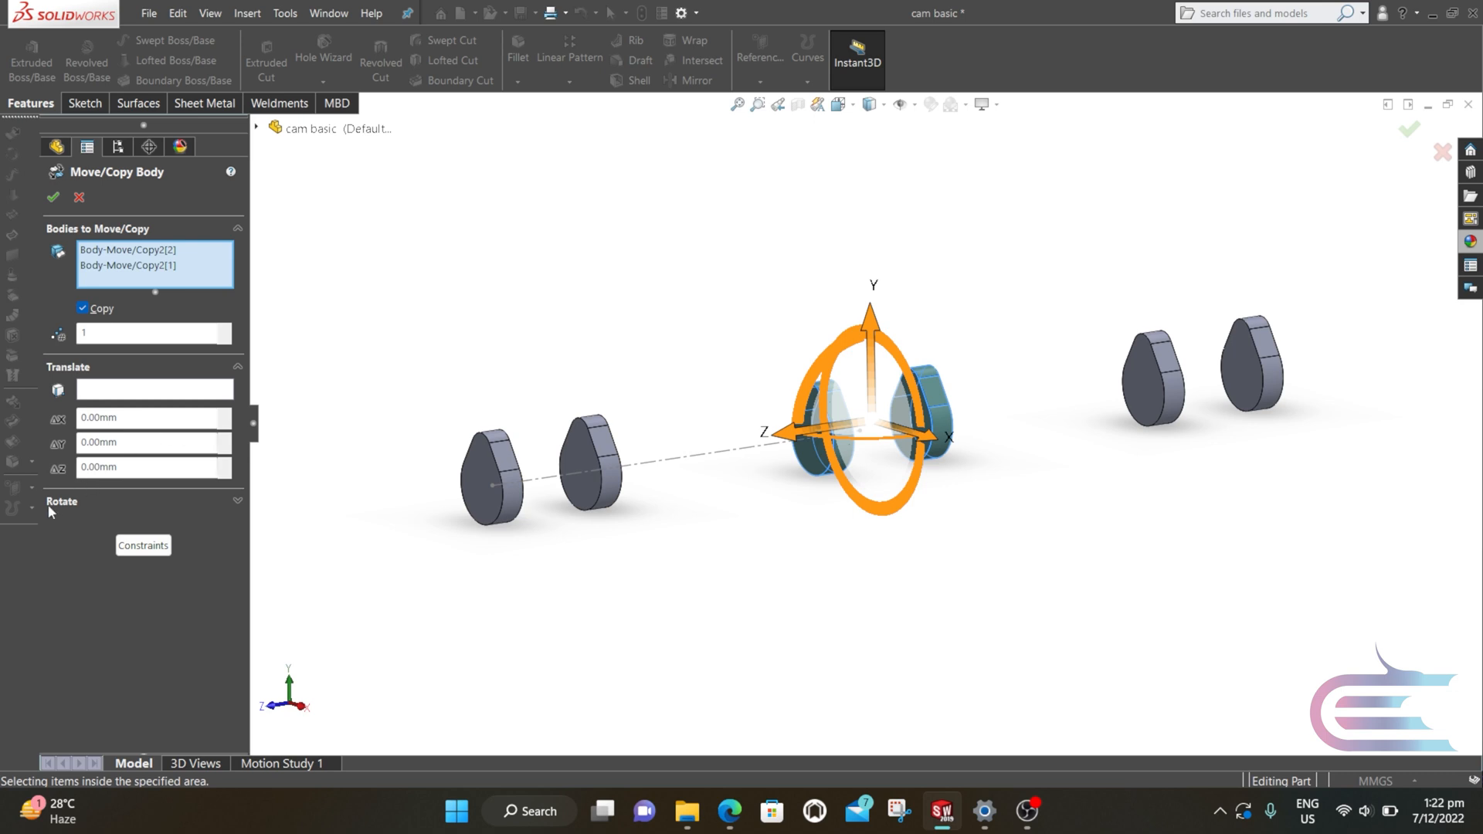
pyautogui.click(60, 503)
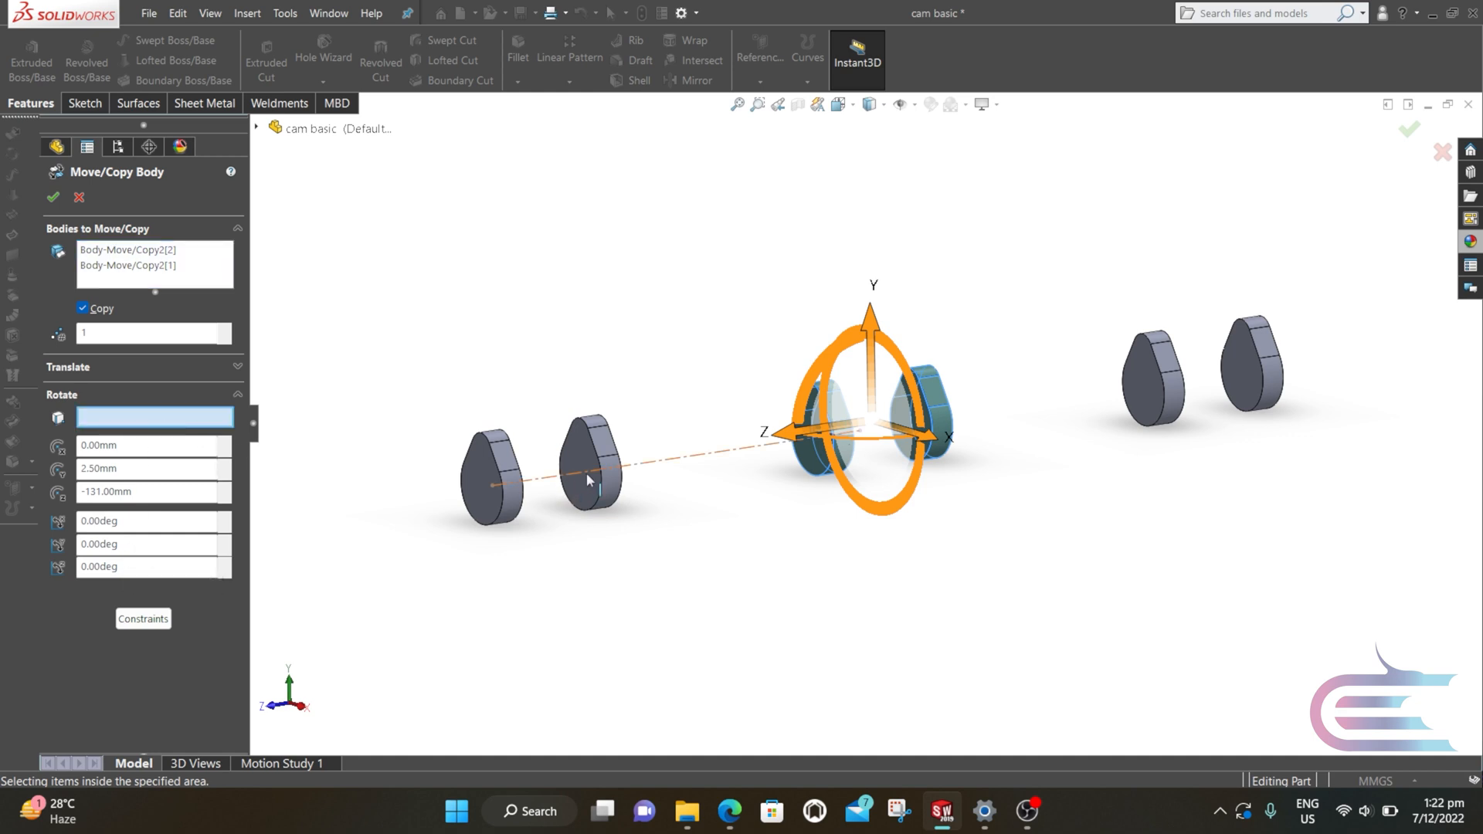
pyautogui.click(633, 465)
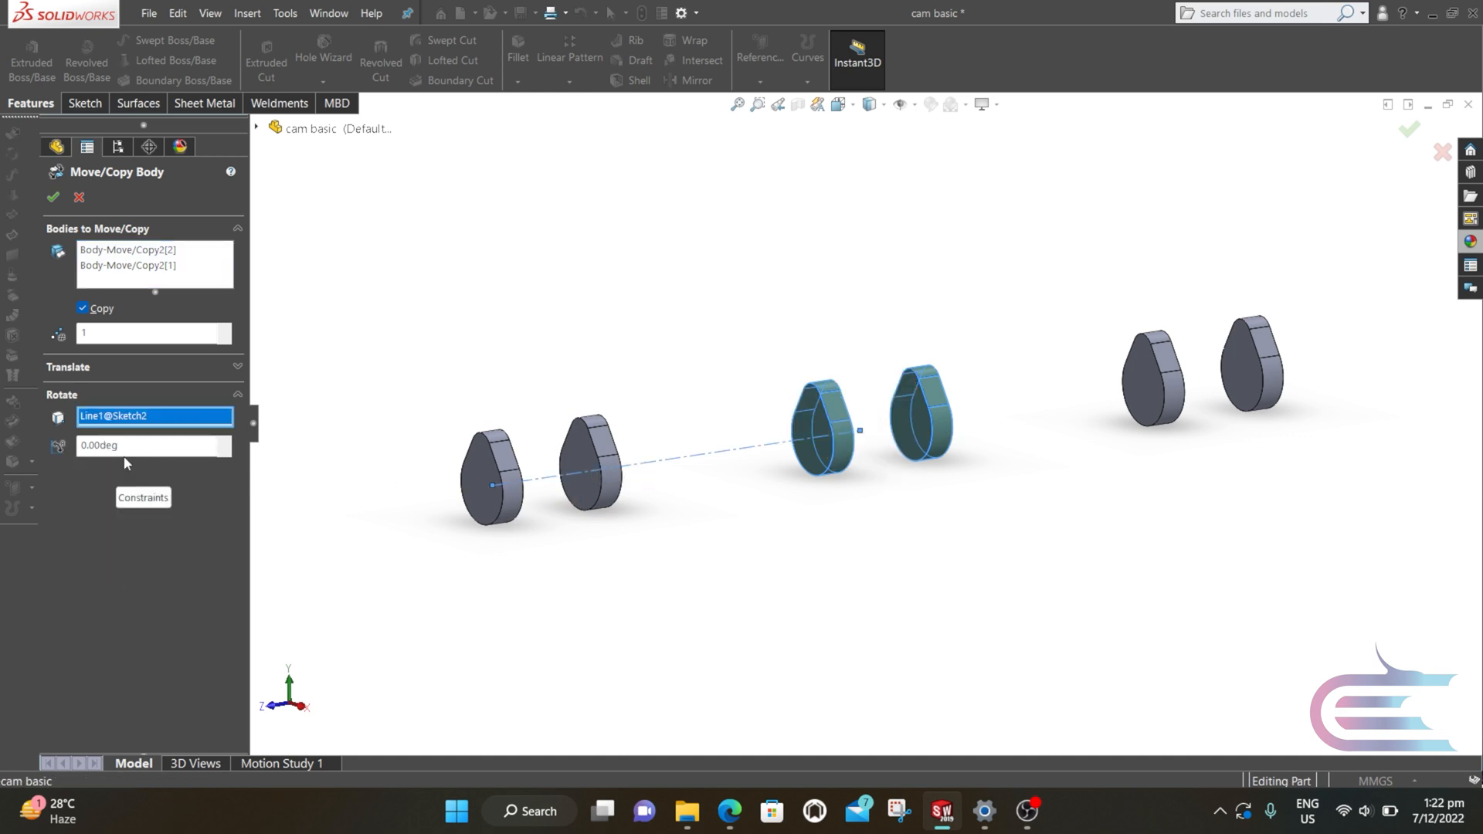
pyautogui.moveTo(120, 448); pyautogui.dragTo(78, 445)
pyautogui.click(83, 308)
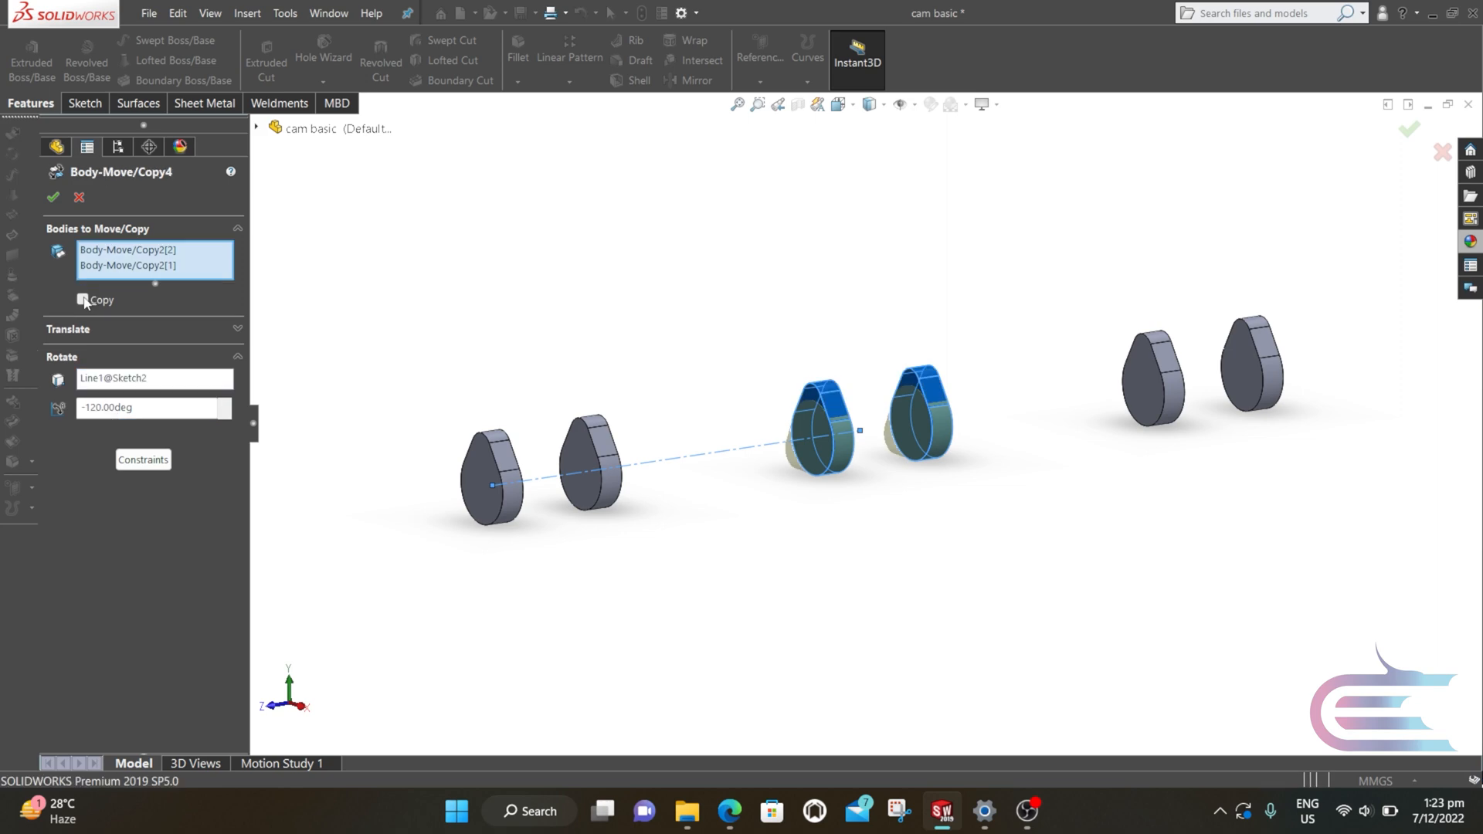
pyautogui.click(54, 194)
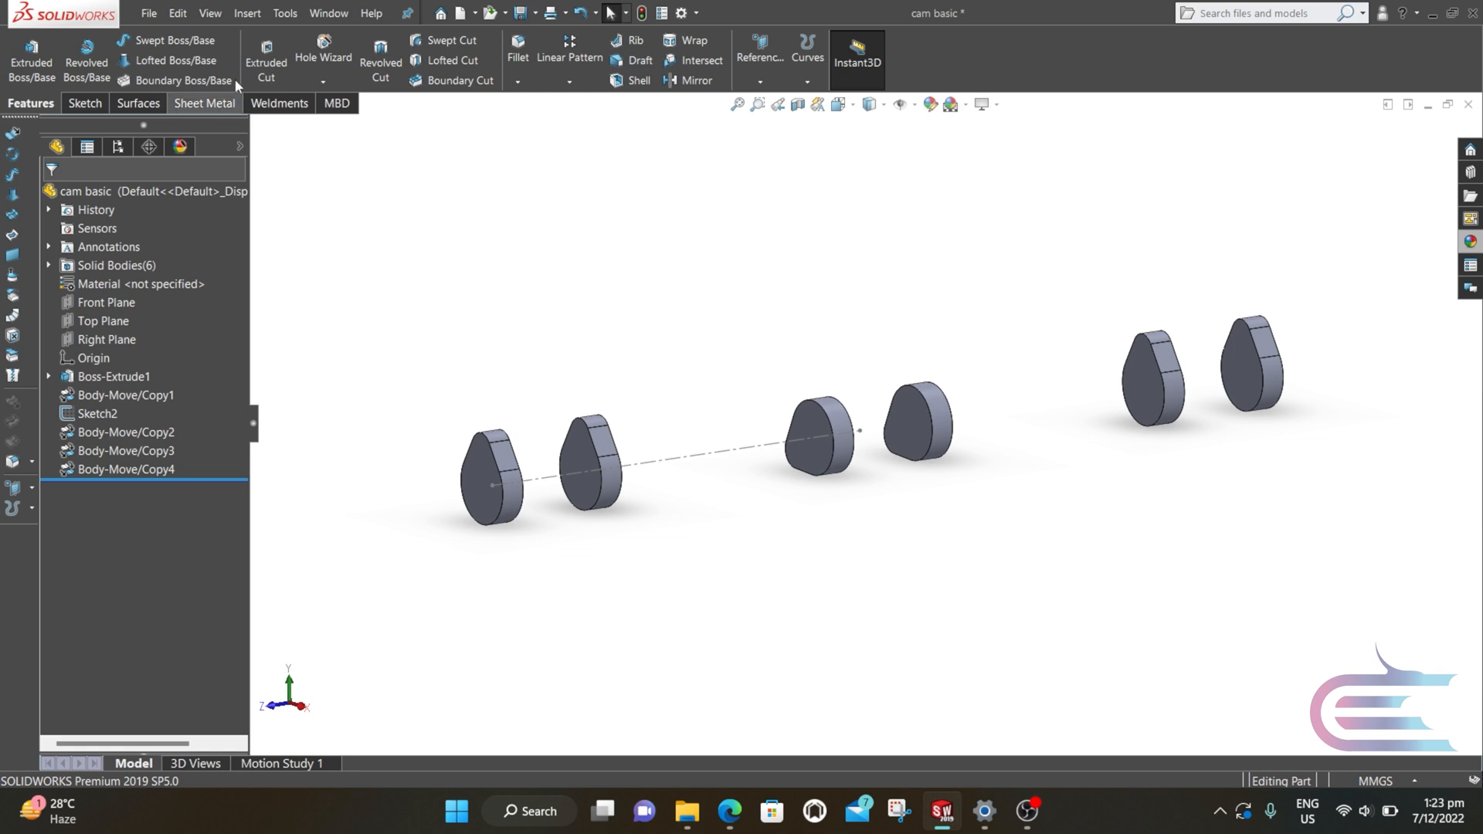
# - Rotate the third pair of cams 120° about the sketched centerline with Move/Copy Body, without making a copy
pyautogui.click(249, 13)
pyautogui.moveTo(303, 76)
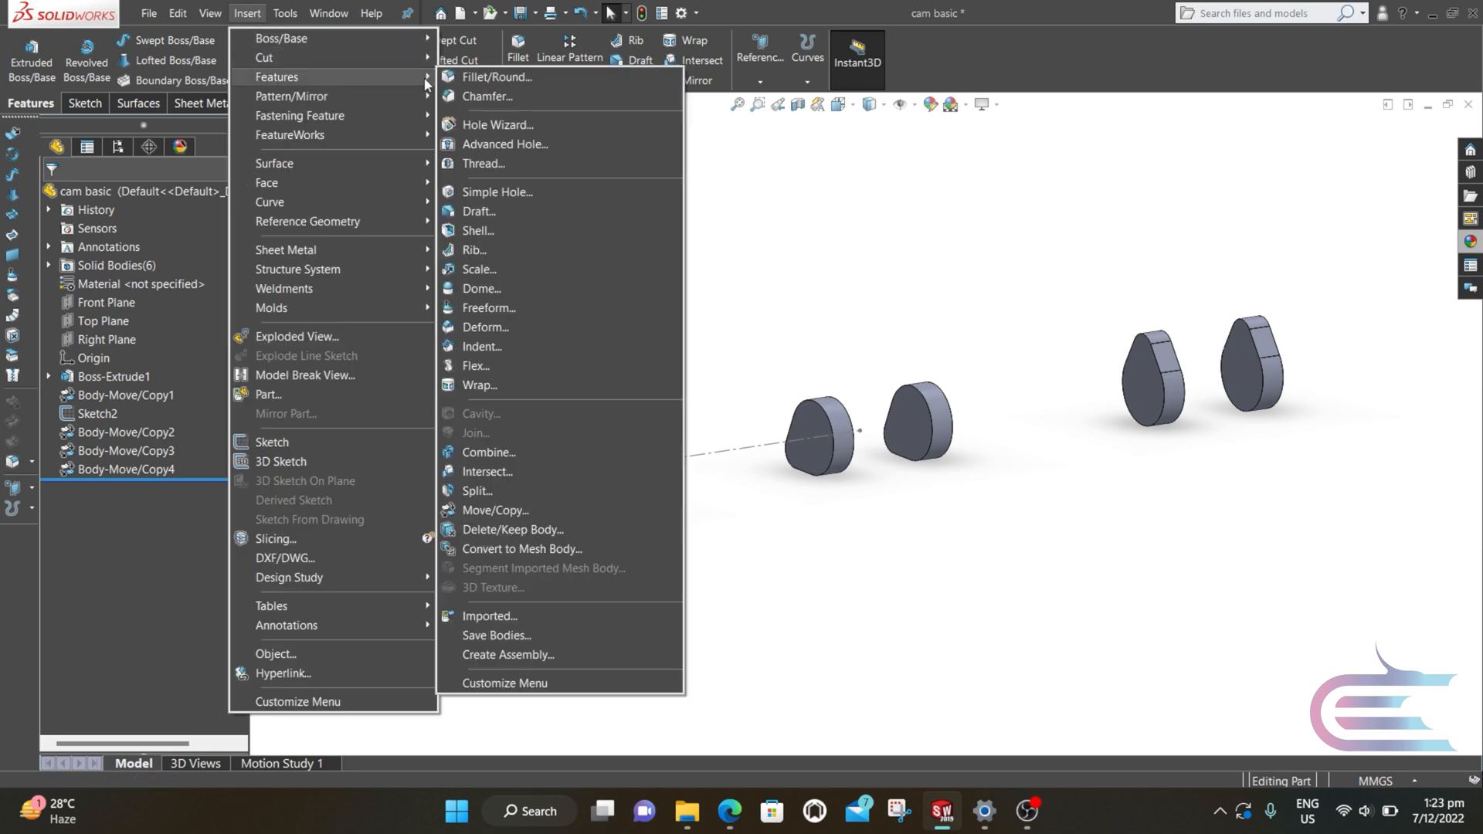
pyautogui.click(528, 509)
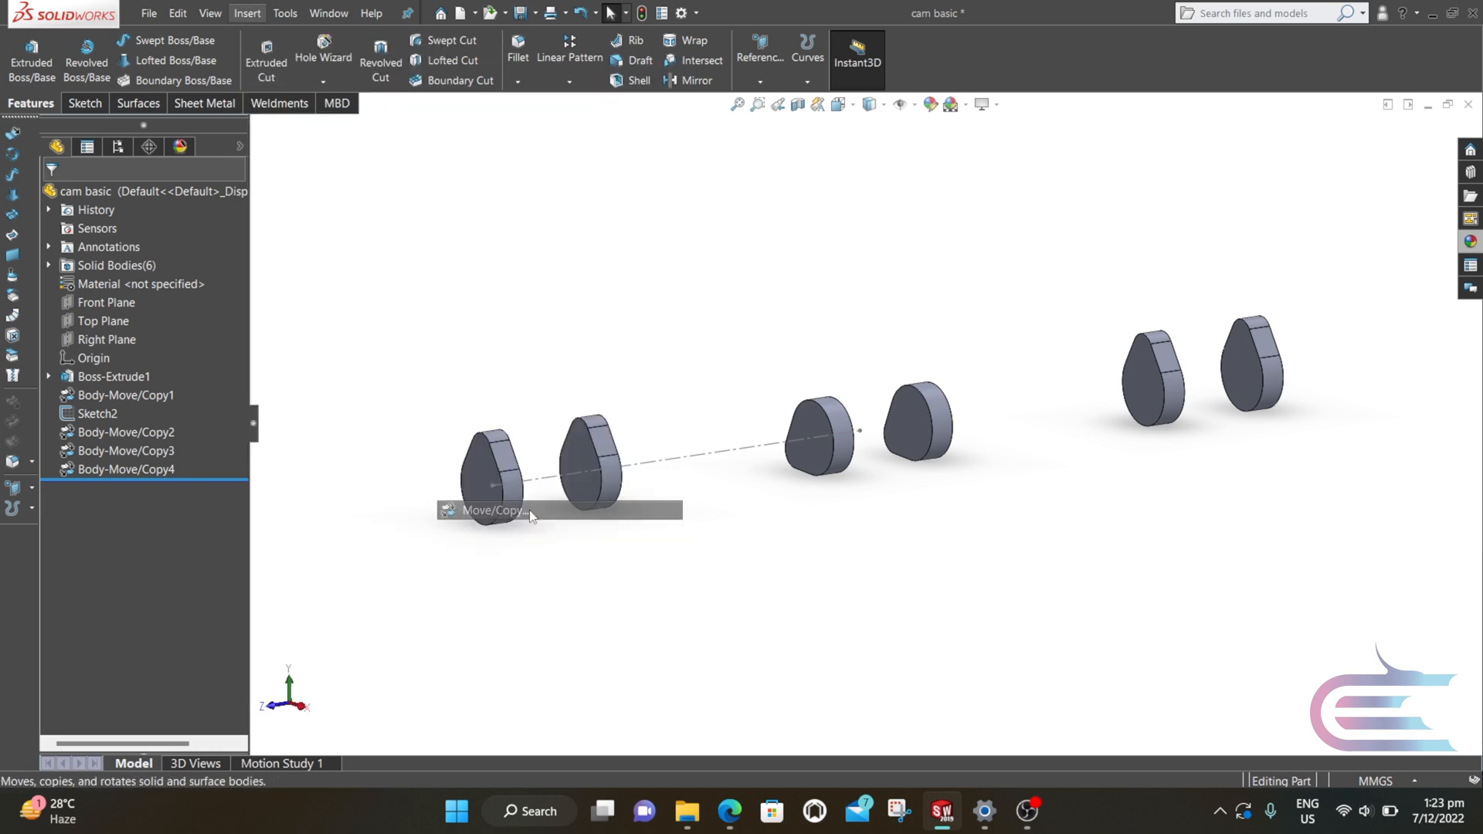
pyautogui.click(1136, 427)
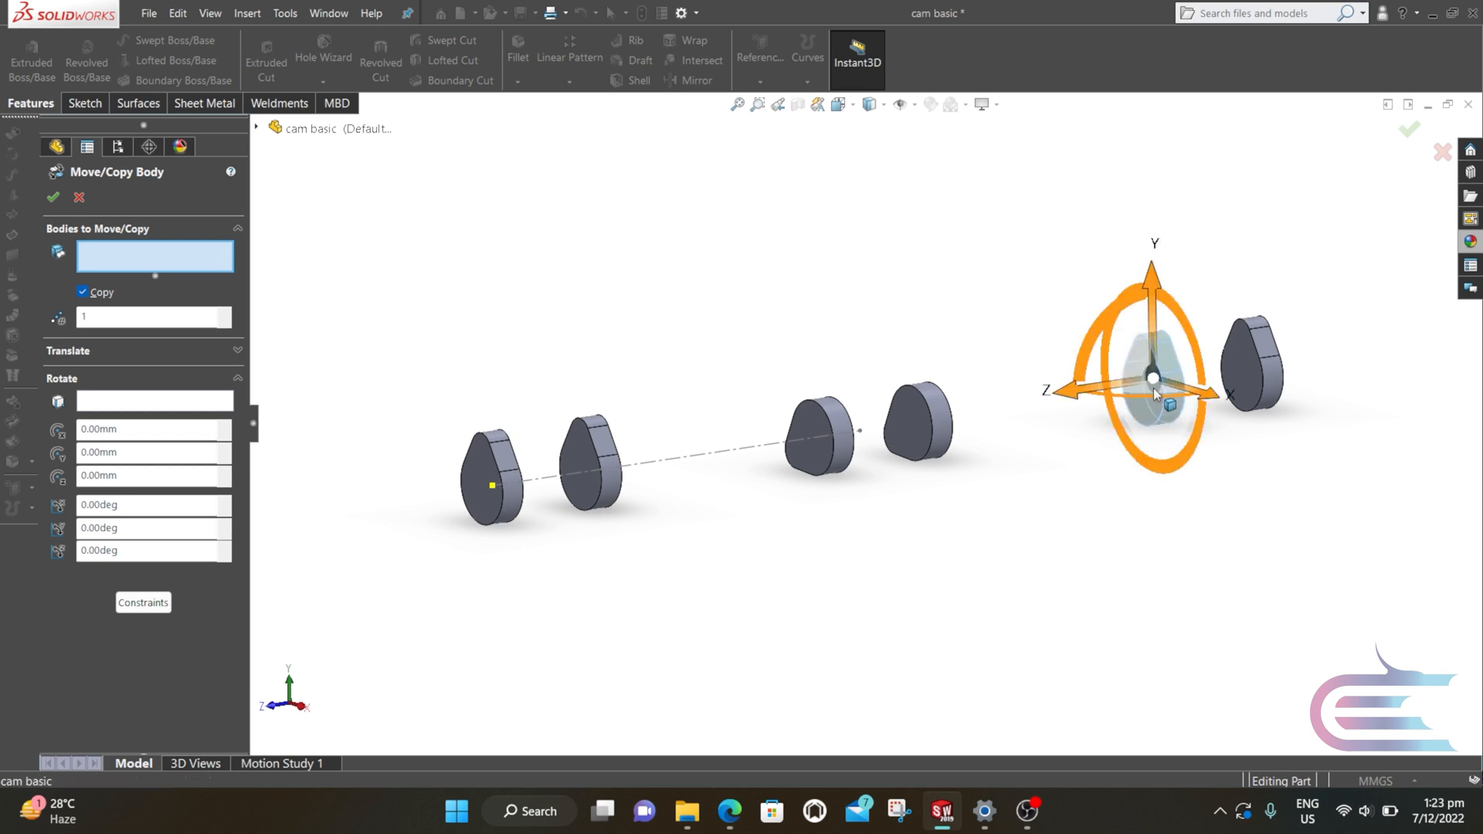
pyautogui.click(1235, 383)
pyautogui.scroll(-2, 1188, 393)
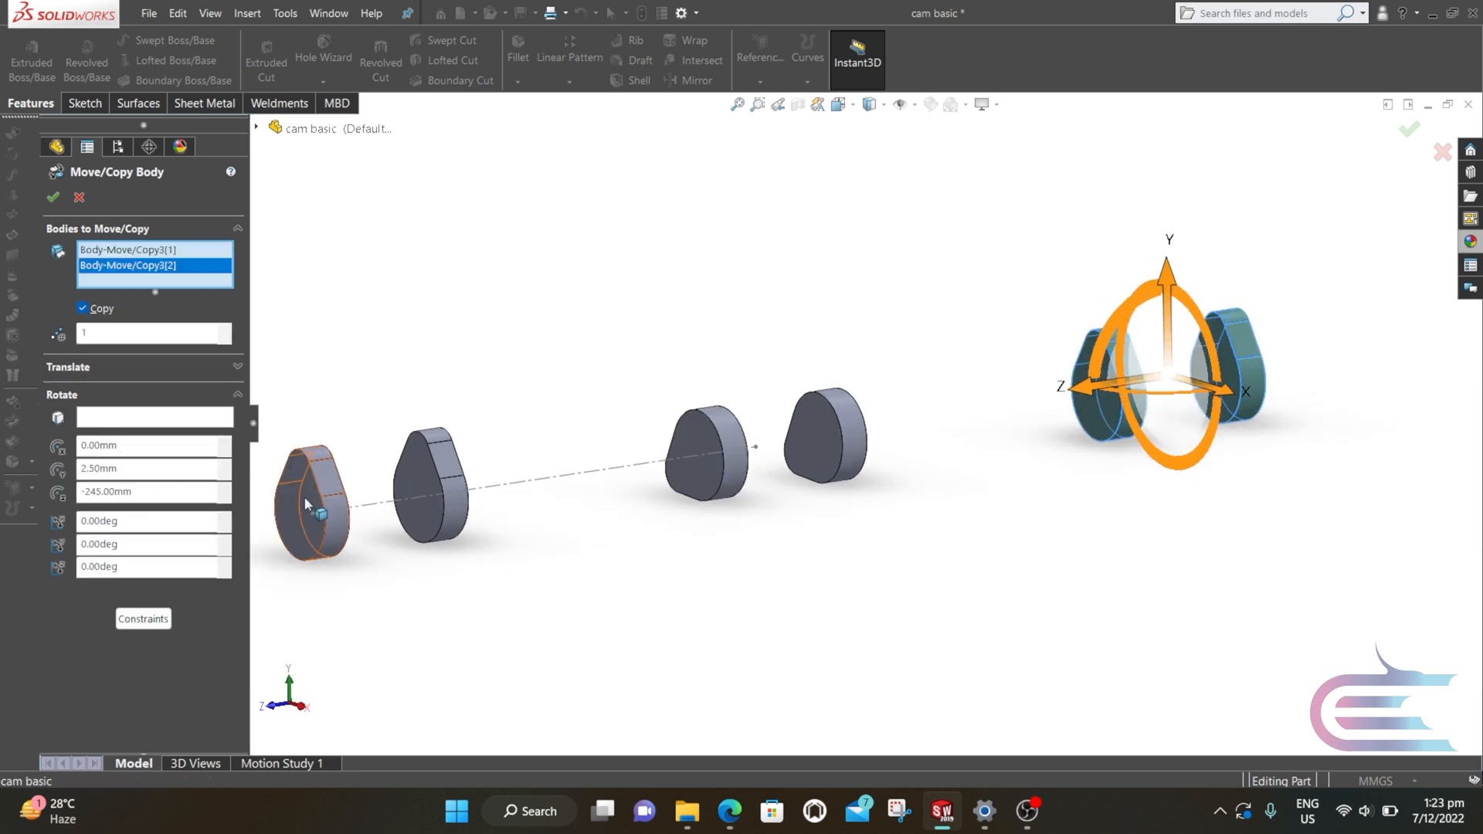
pyautogui.click(102, 423)
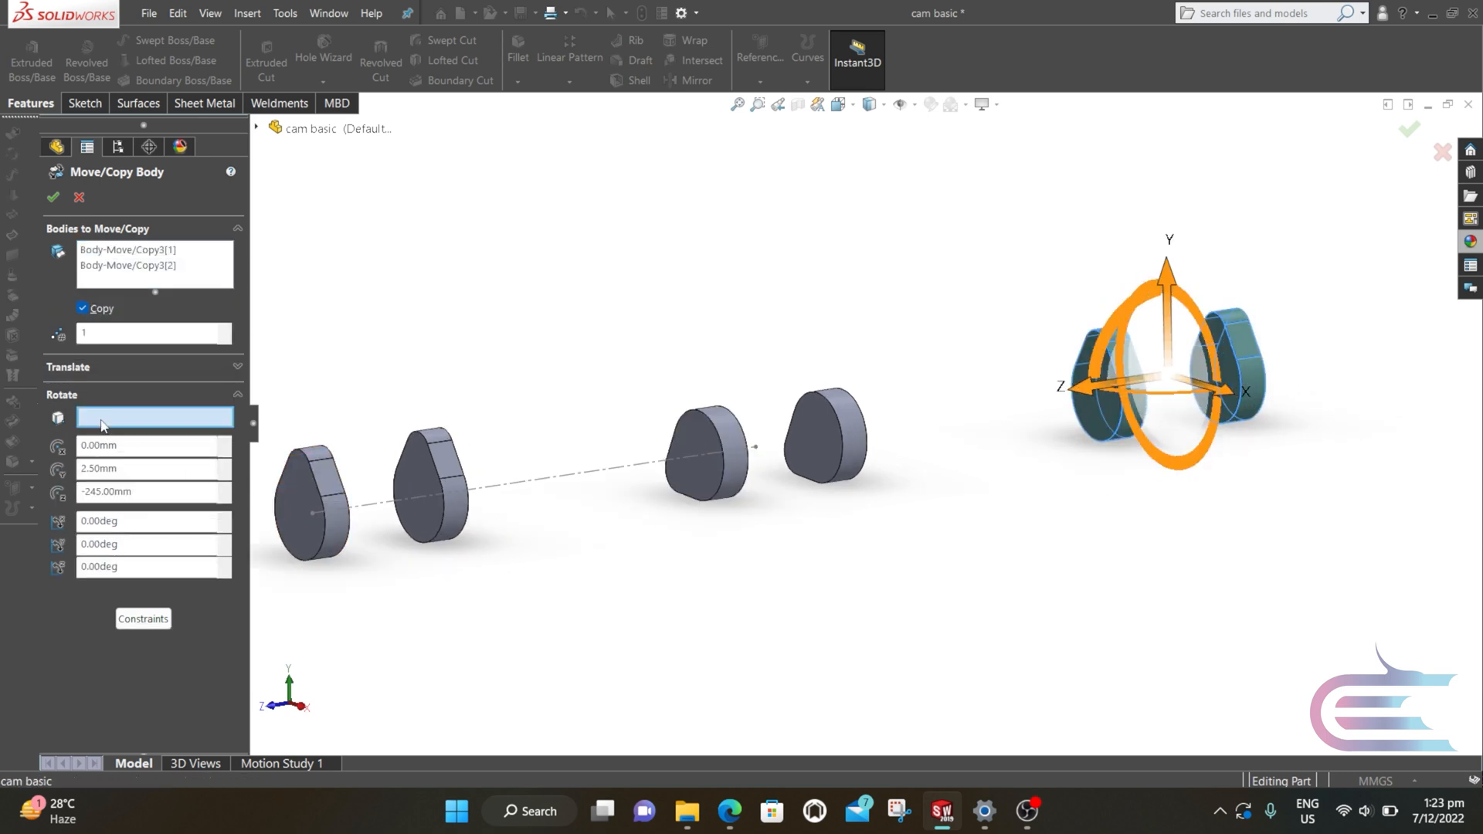
pyautogui.click(588, 476)
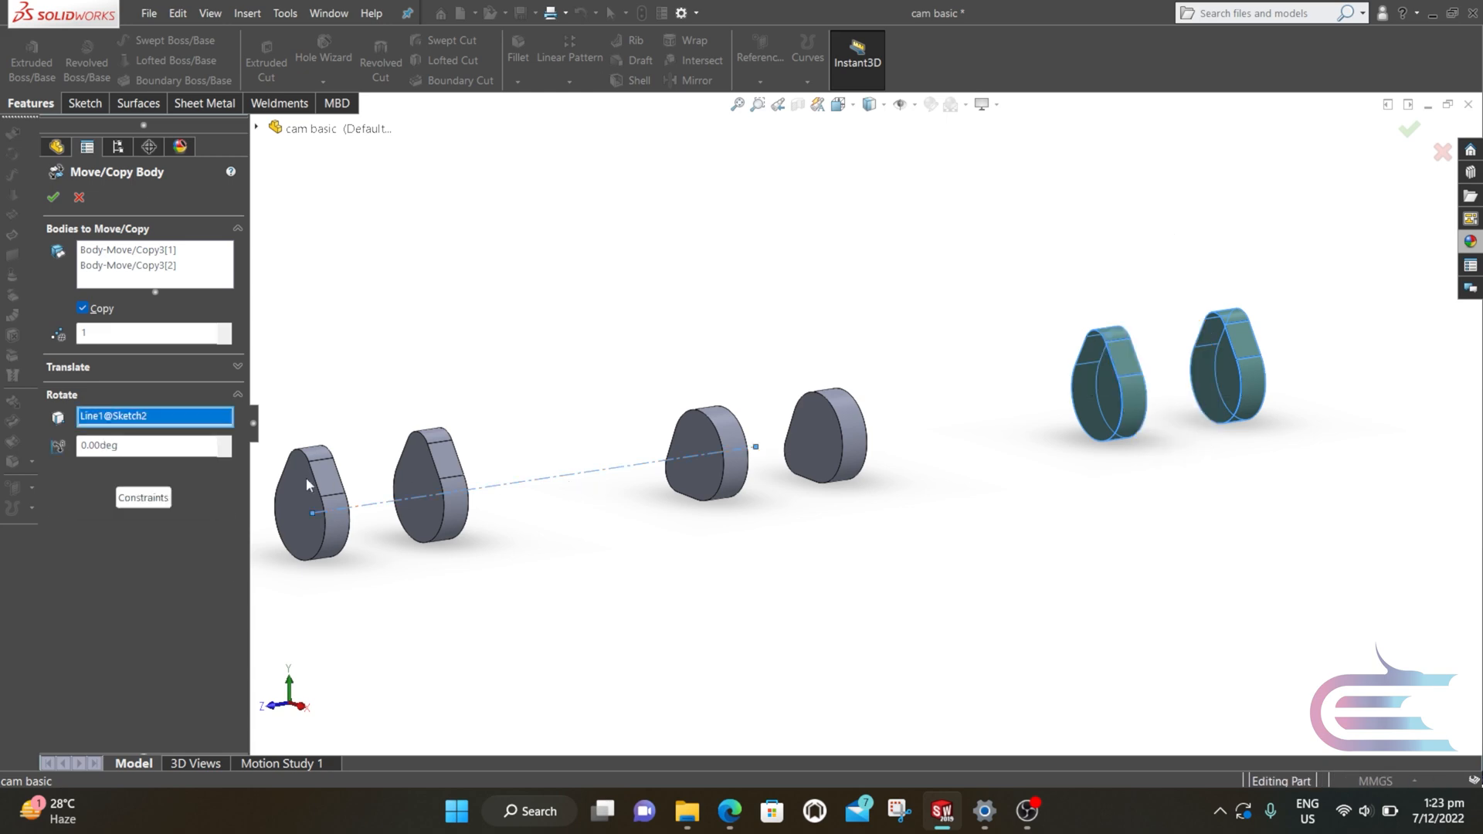
pyautogui.doubleClick(108, 448)
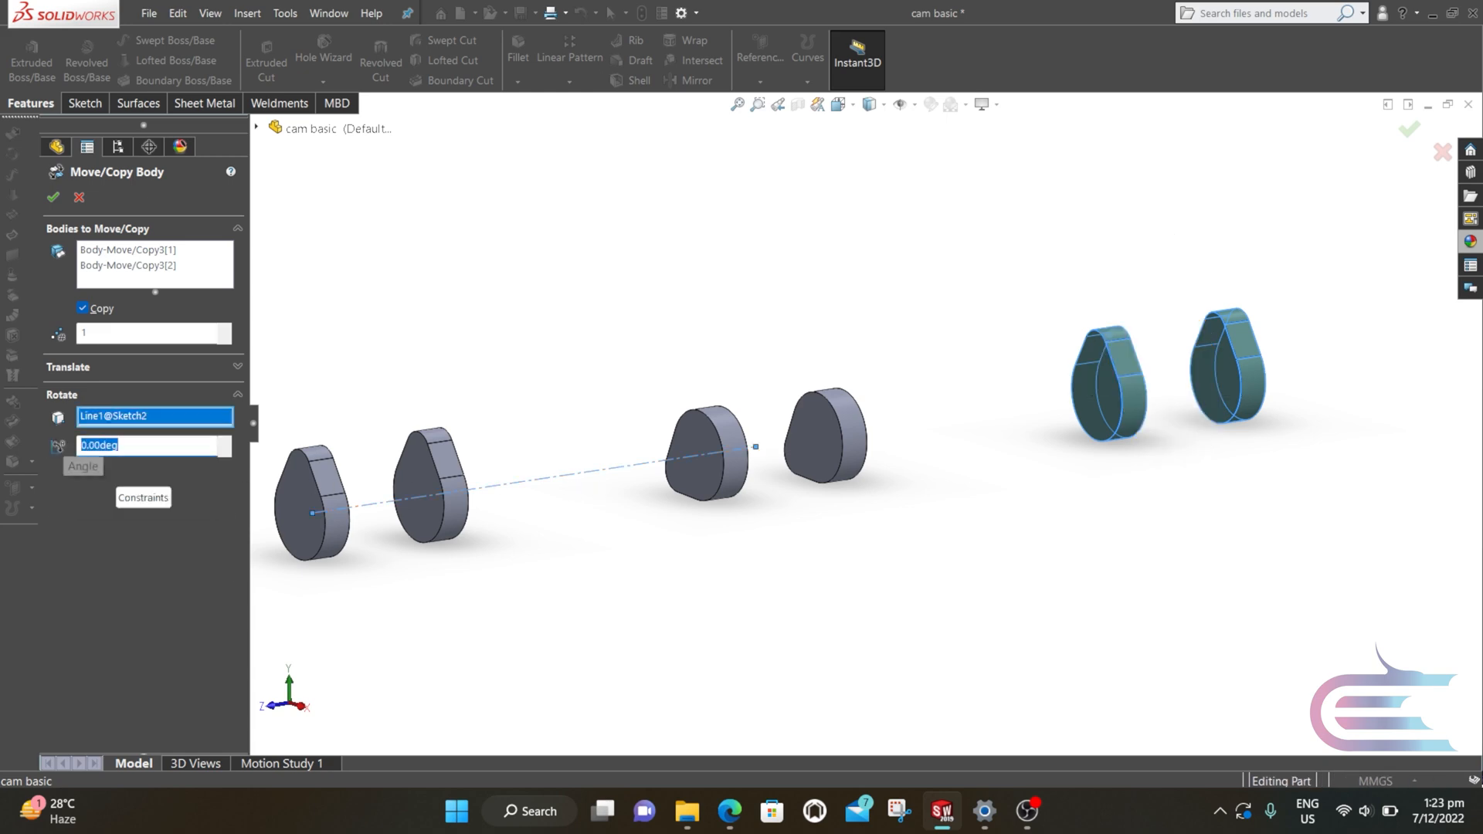
pyautogui.write('120')
pyautogui.press('Return')
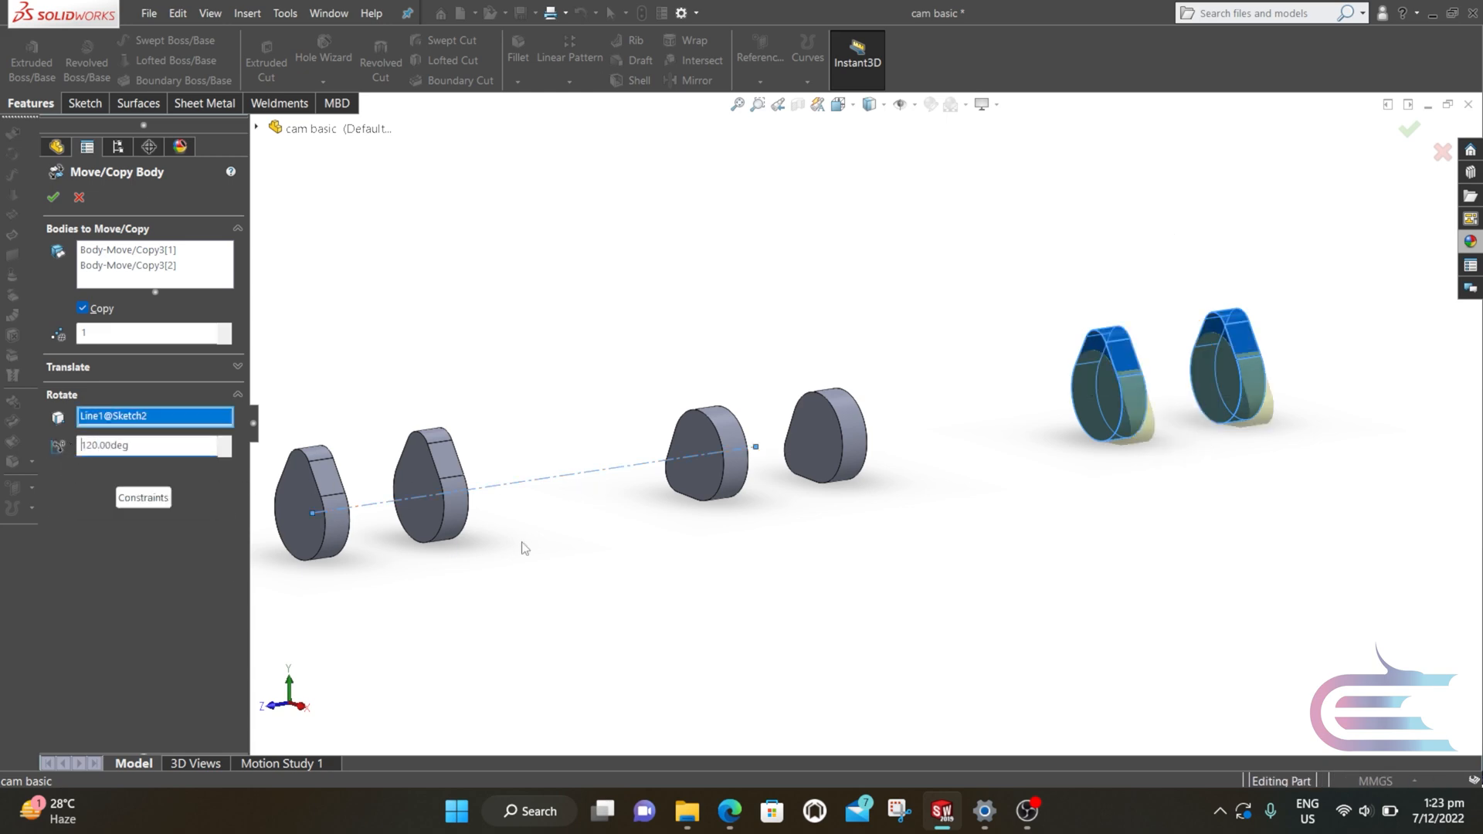
pyautogui.click(84, 308)
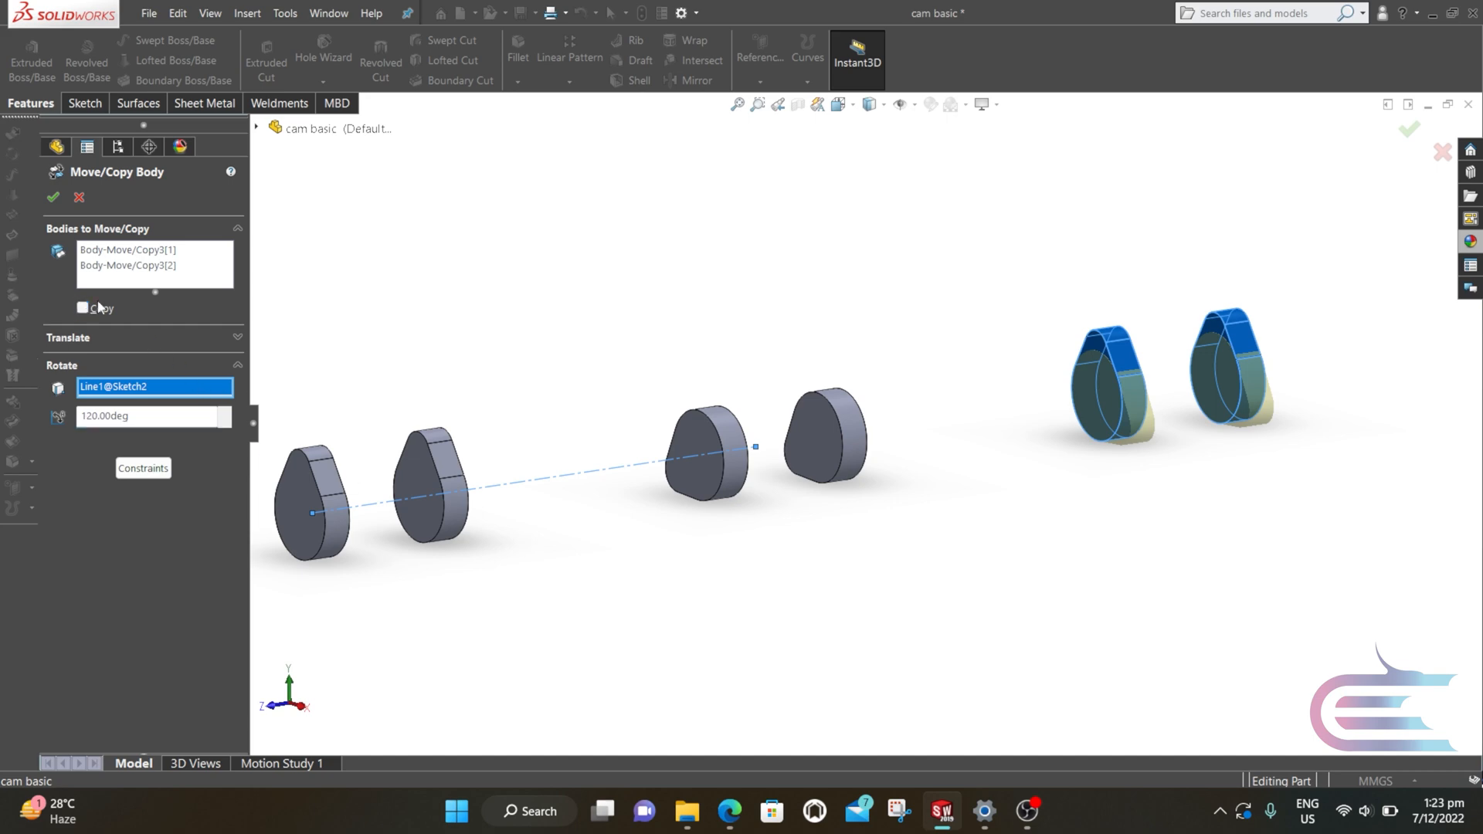
pyautogui.click(53, 199)
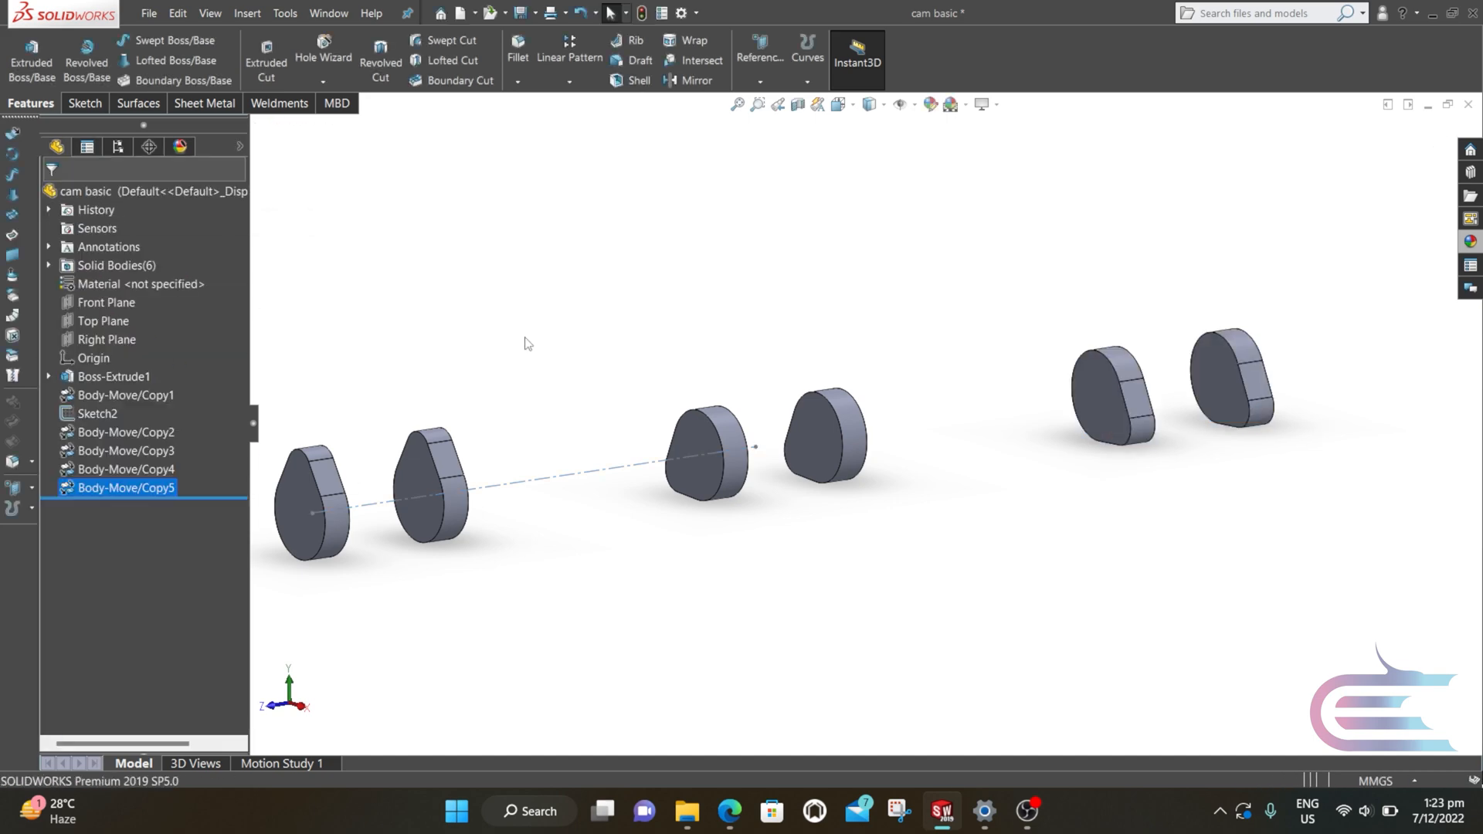
# - Start a sketch on the first cam's outer face and draw a circle of about 8.66 mm radius centred on the origin
pyautogui.press('f')
pyautogui.moveTo(553, 348); pyautogui.dragTo(755, 489, button='middle')
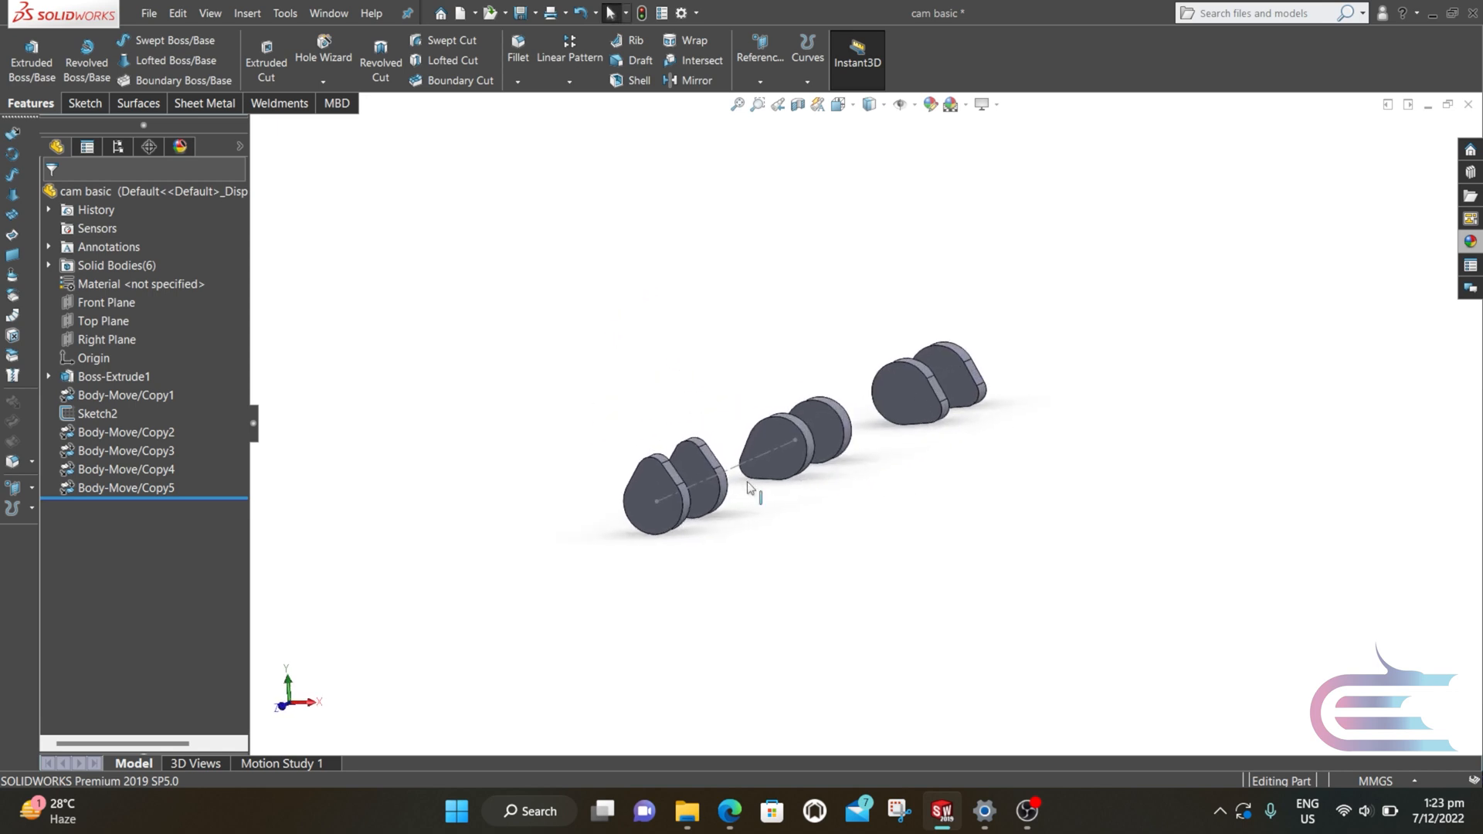
pyautogui.scroll(-5, 730, 519)
pyautogui.rightClick(621, 434)
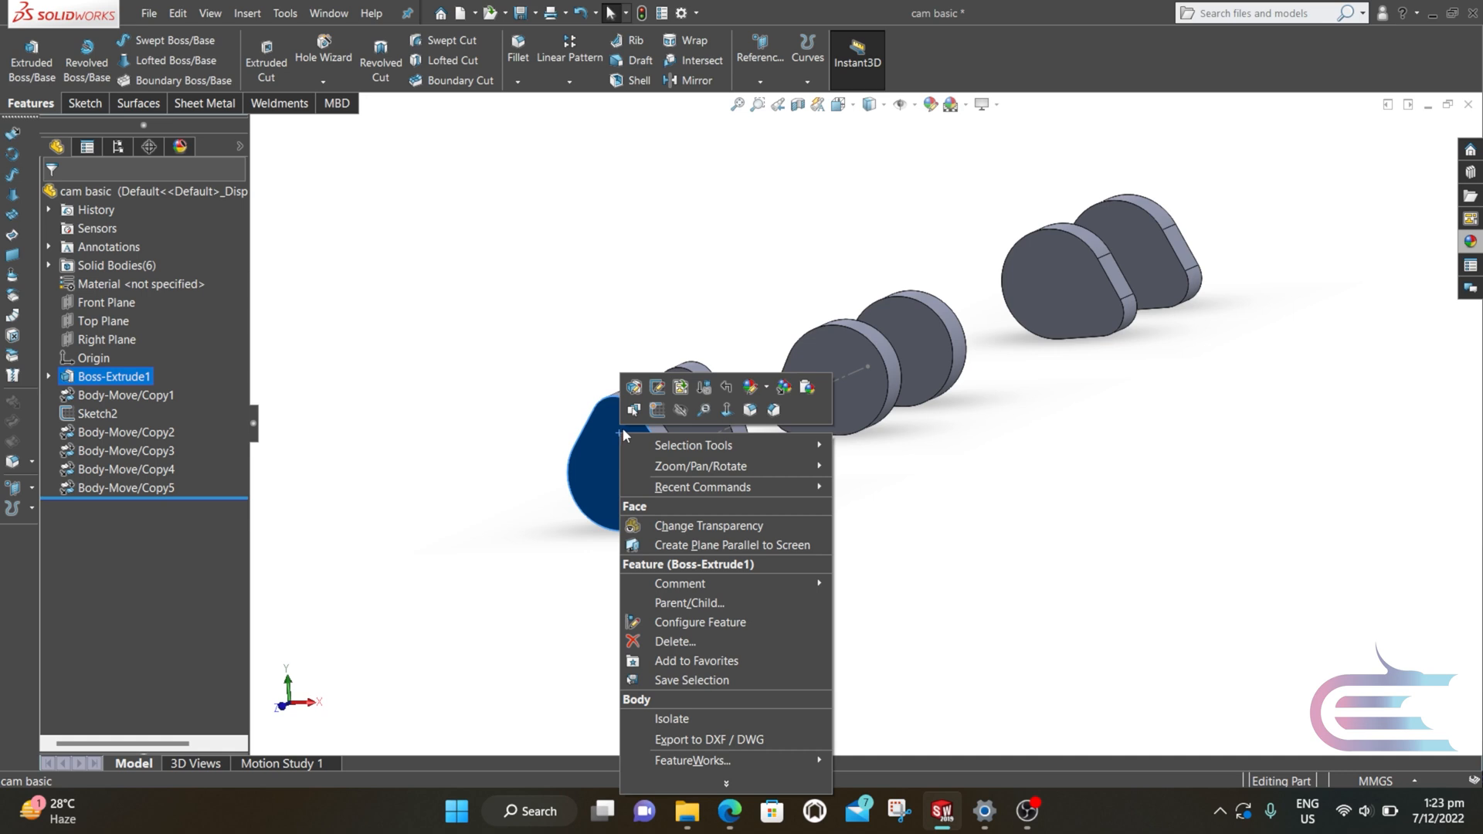
pyautogui.click(726, 417)
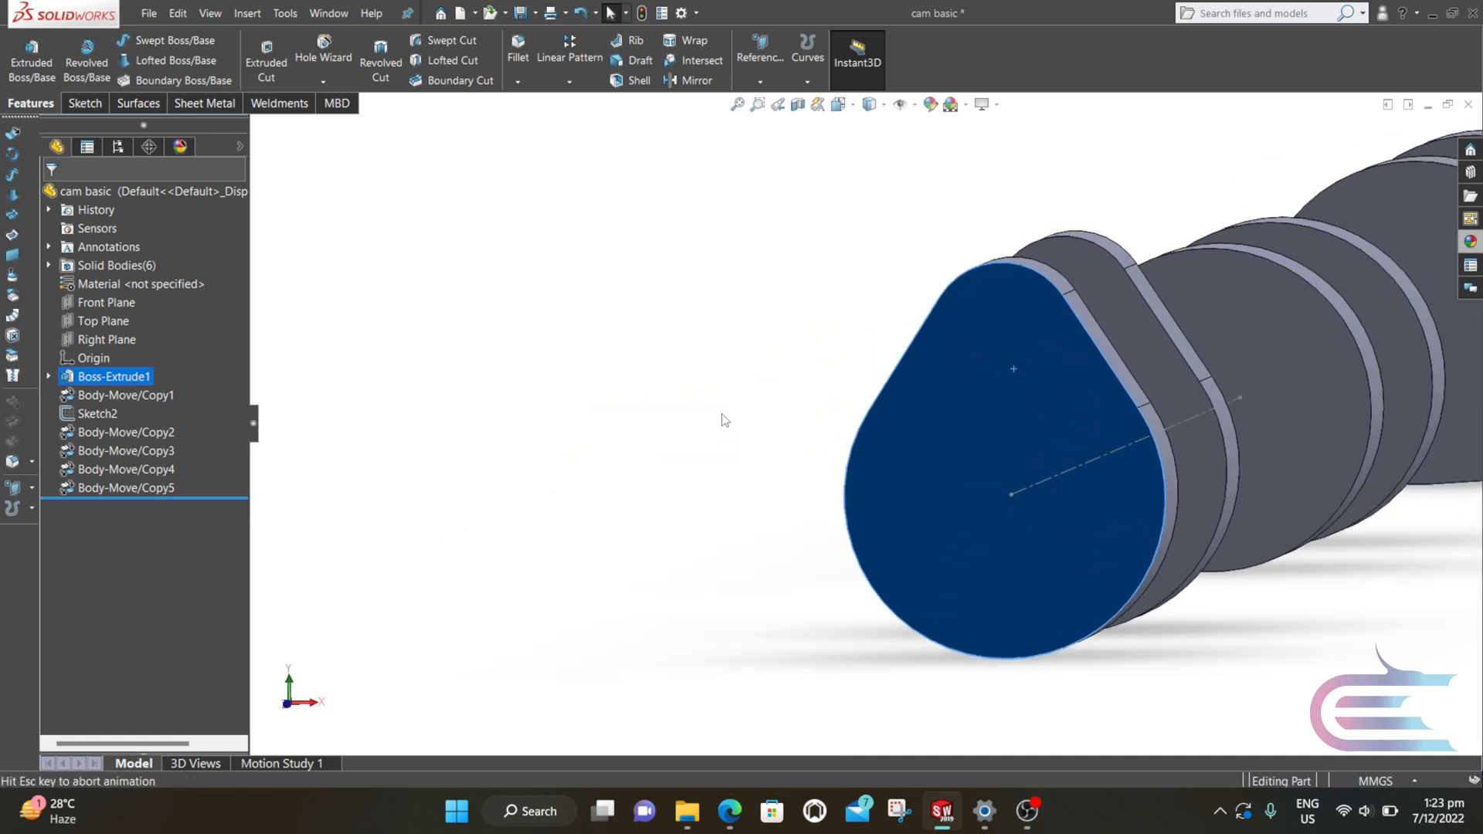
pyautogui.rightClick(822, 391)
pyautogui.press('Escape')
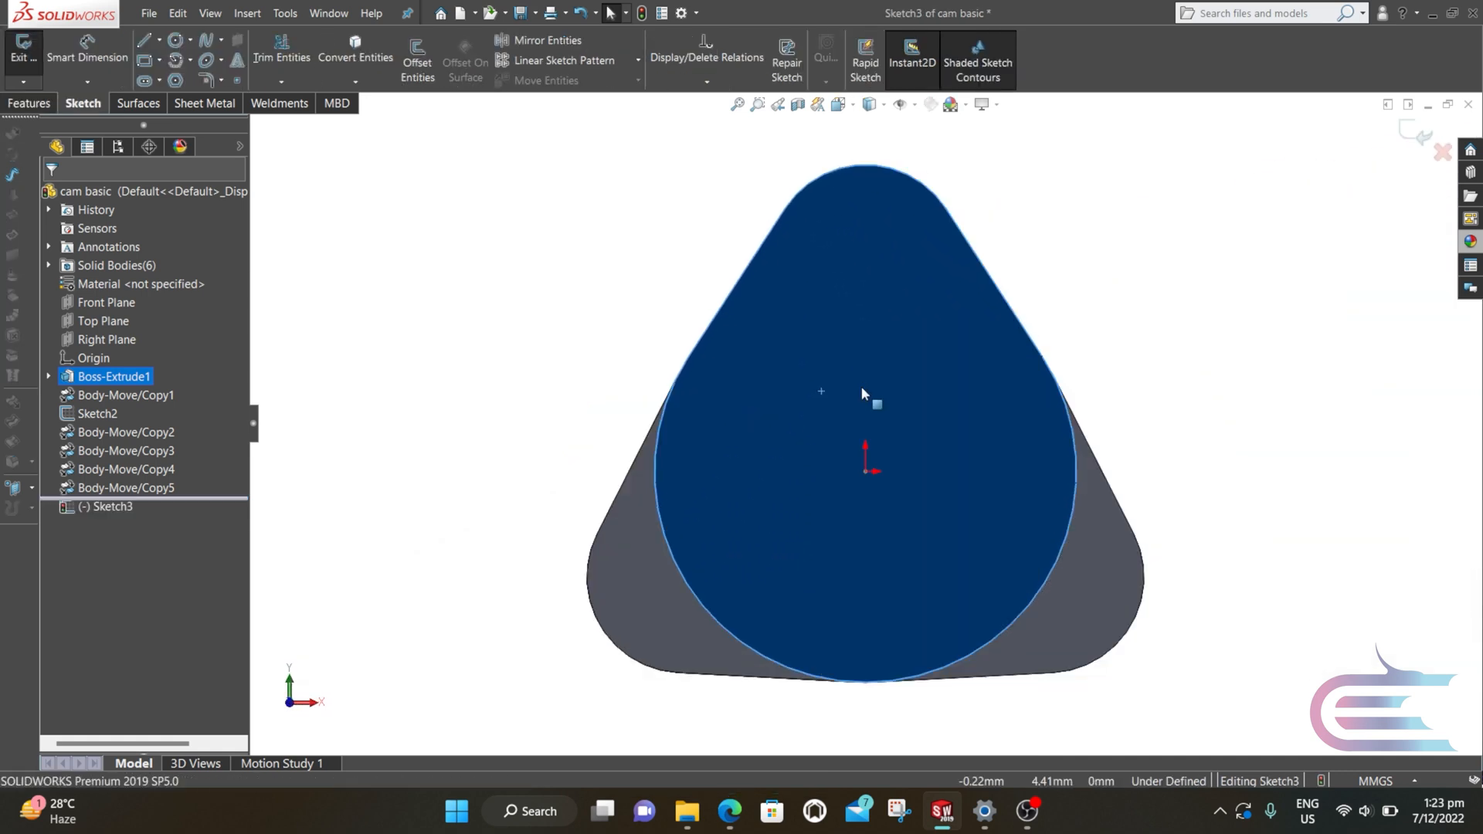
pyautogui.click(178, 39)
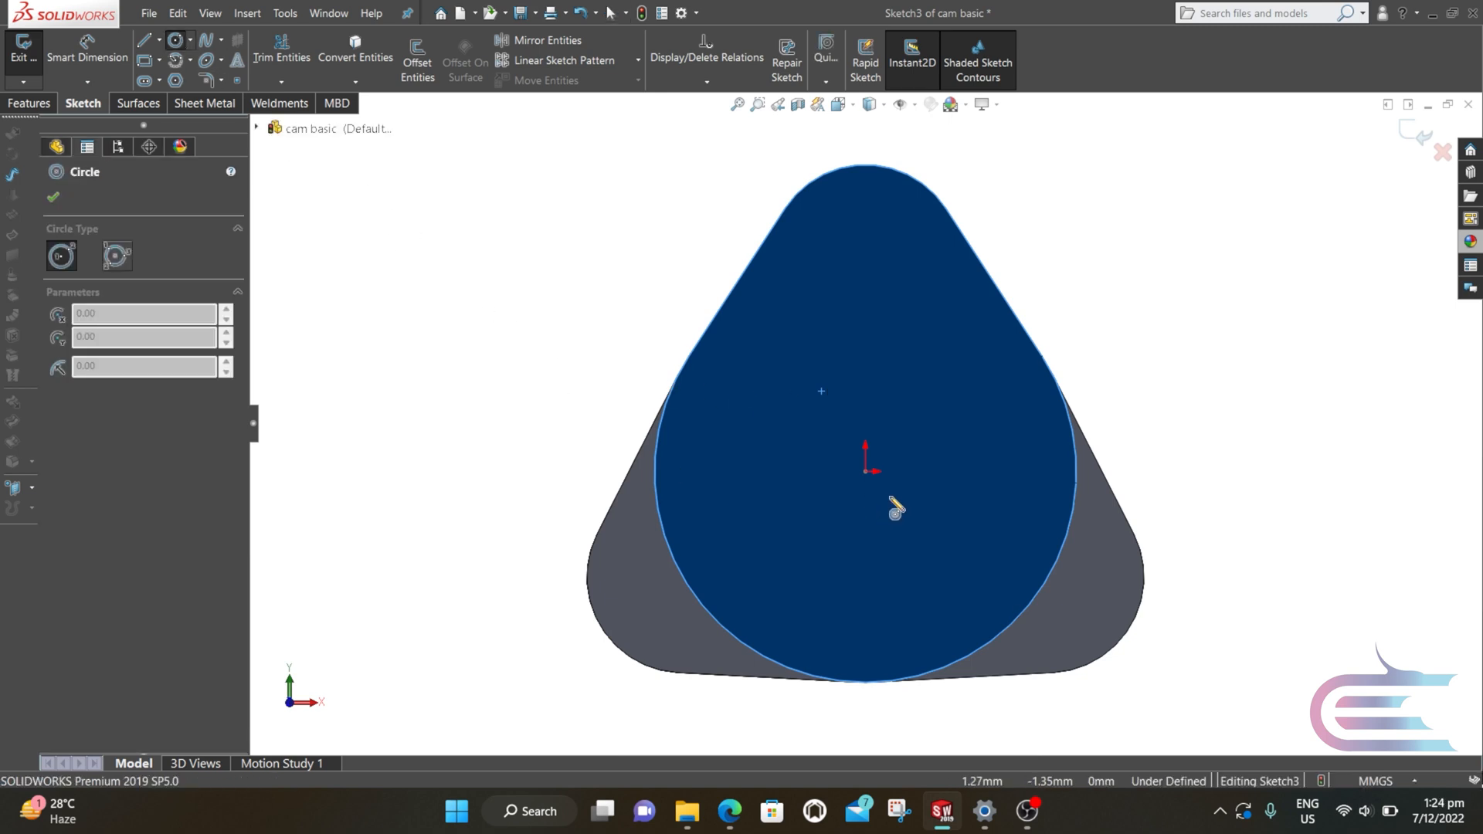
pyautogui.click(867, 472)
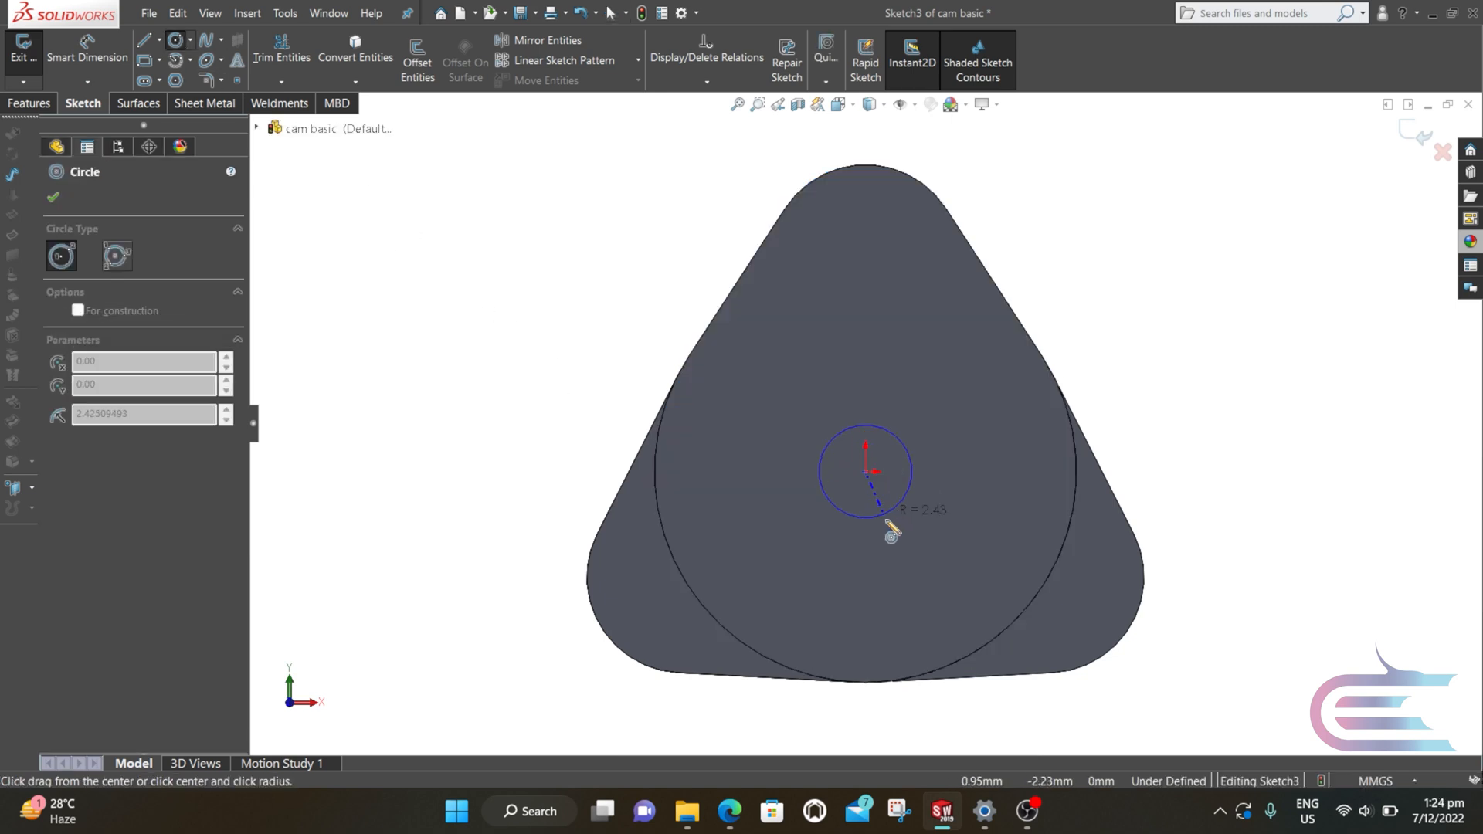
pyautogui.click(906, 633)
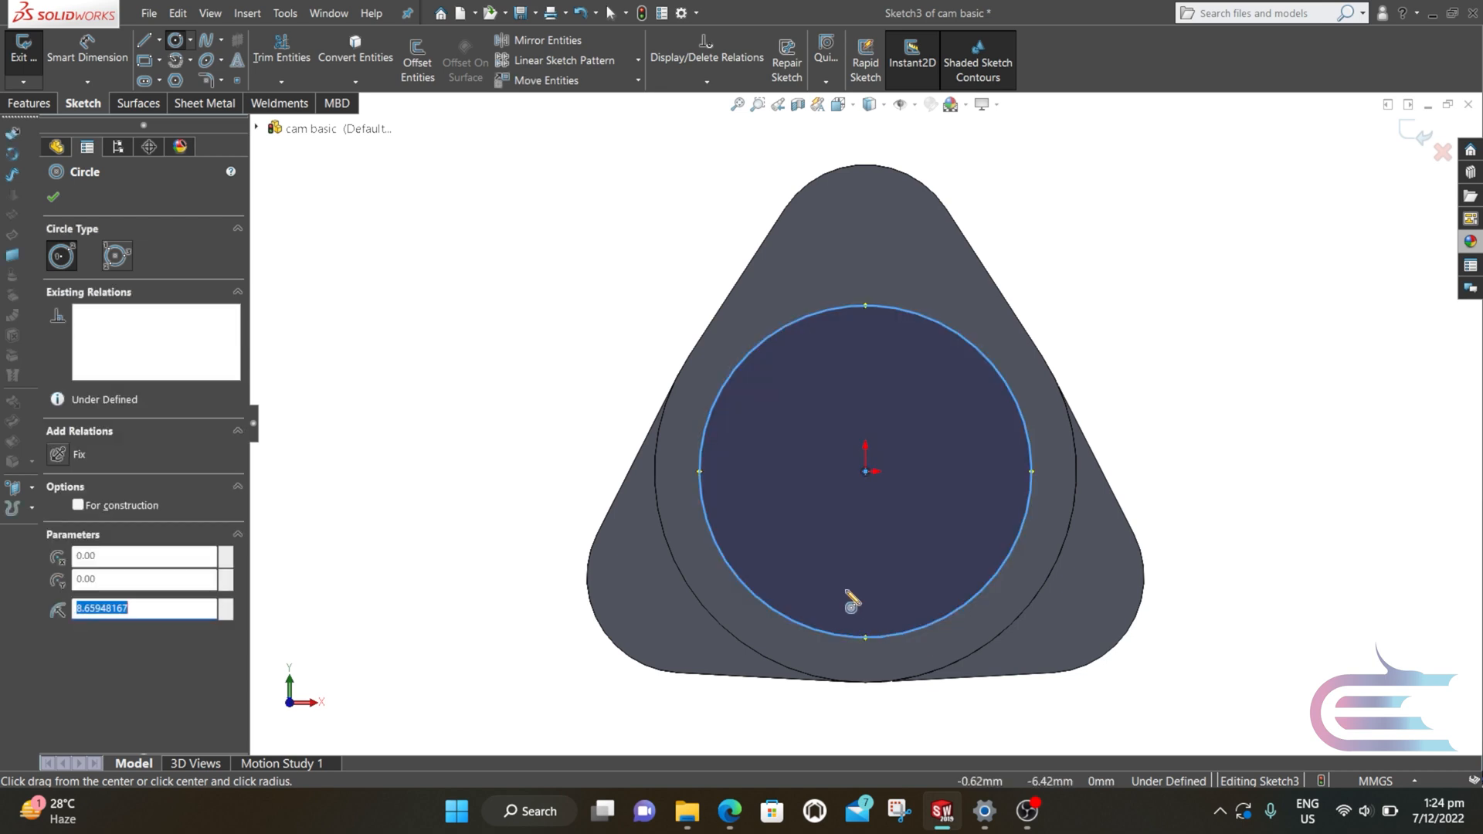
# - Dimension the circle's diameter as 17 mm
pyautogui.click(114, 52)
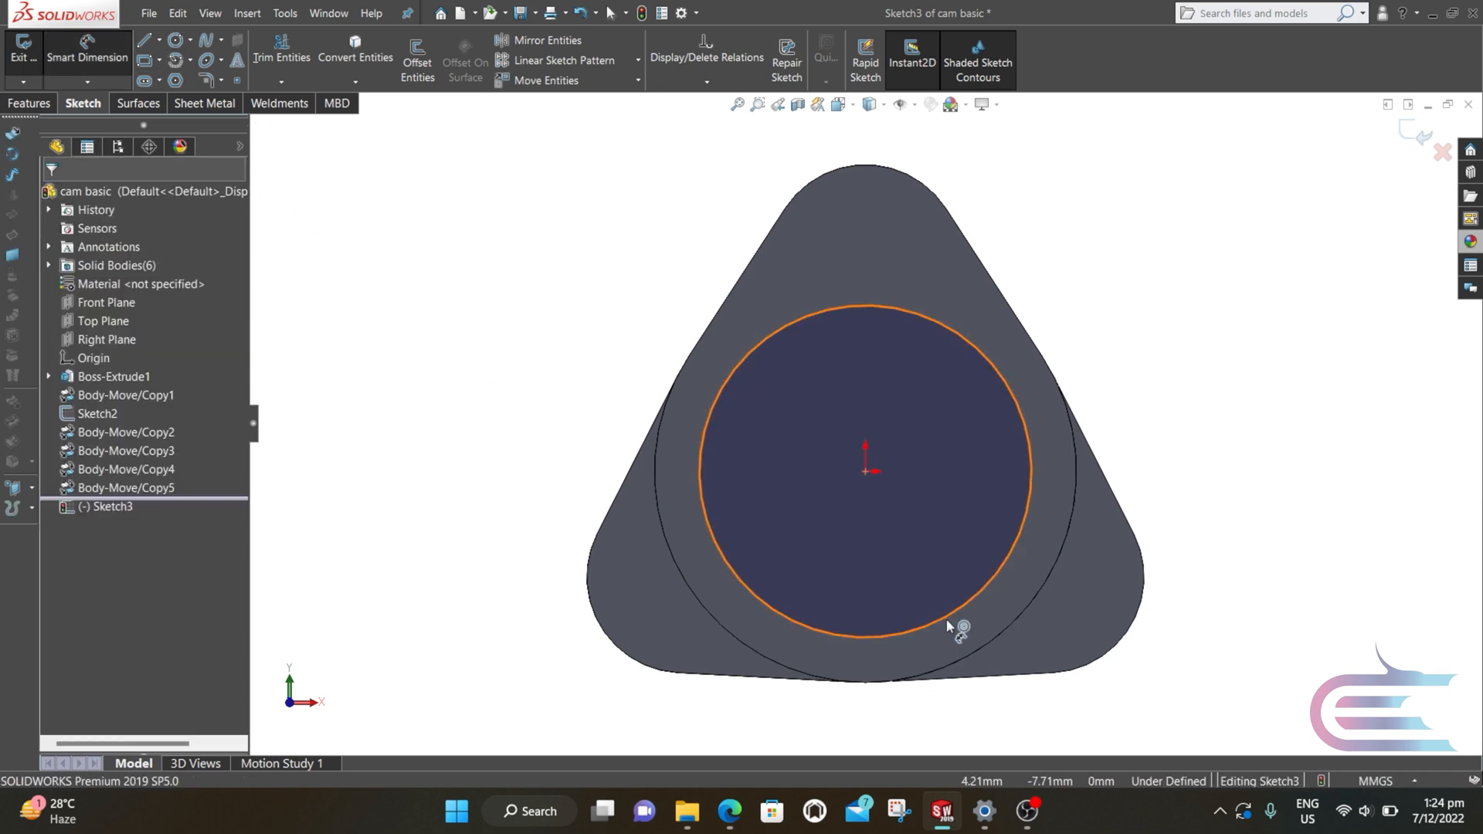
pyautogui.click(944, 619)
pyautogui.click(867, 722)
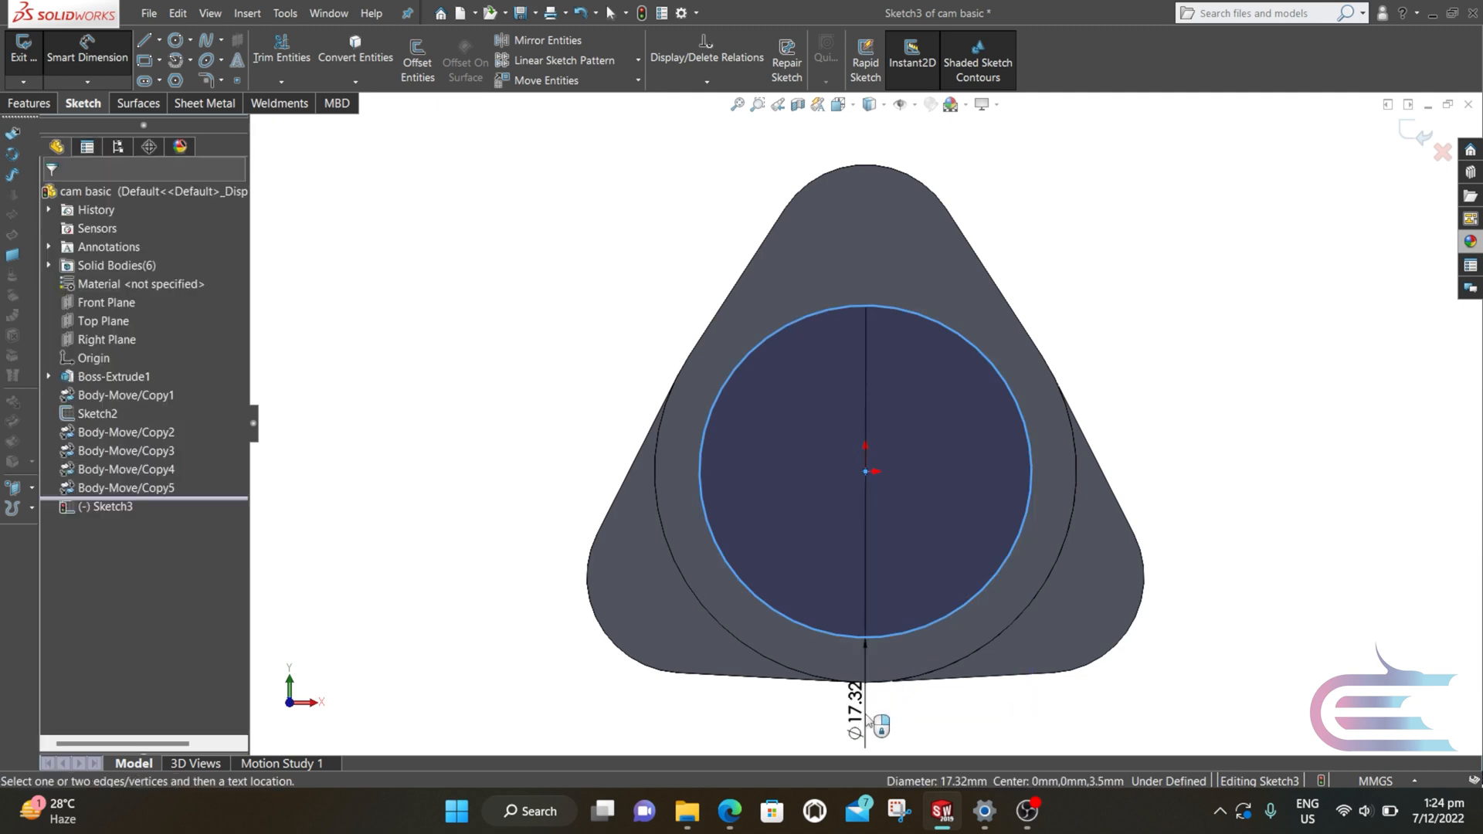
pyautogui.write('1')
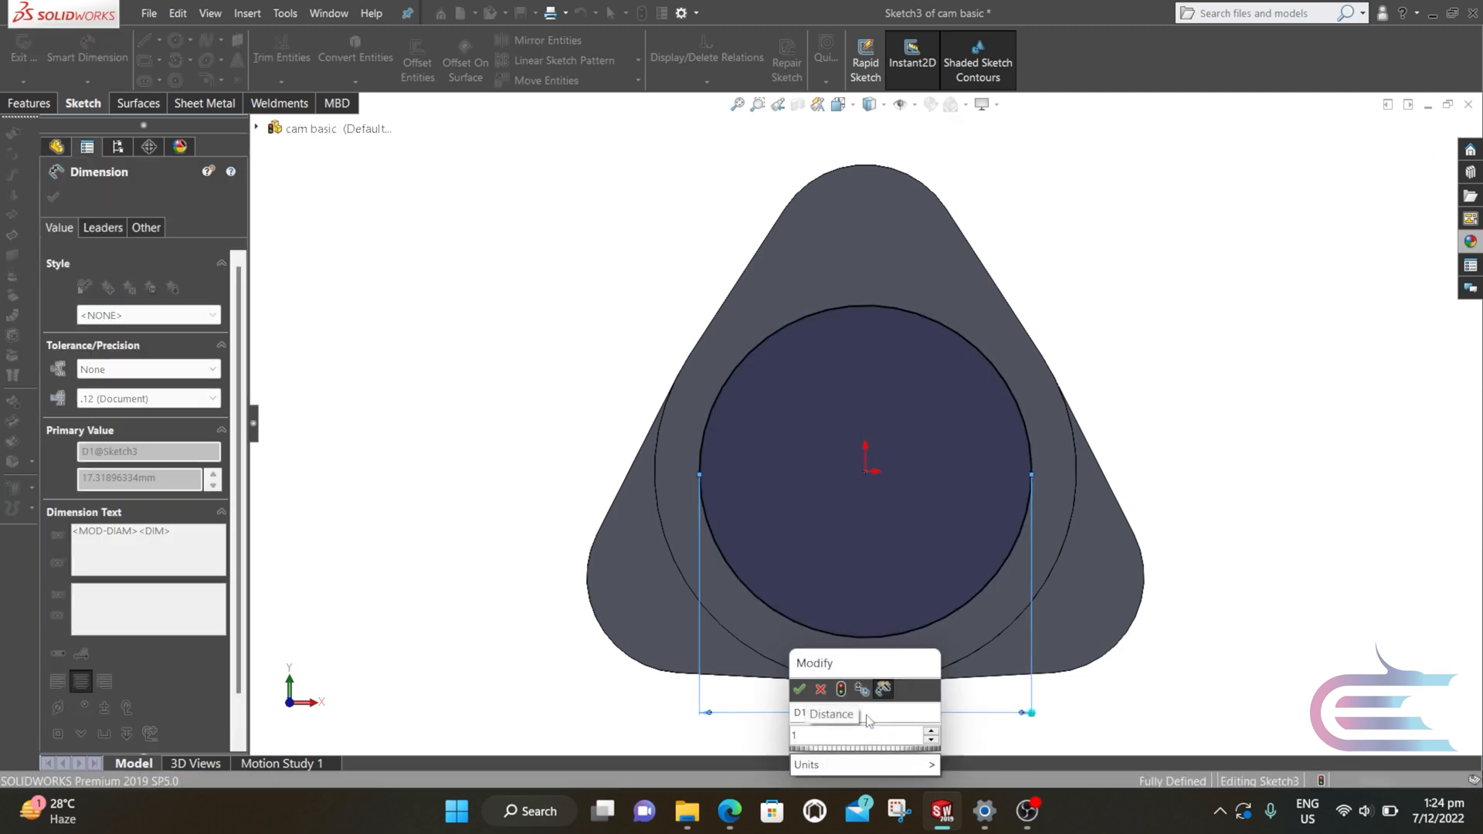
pyautogui.write('7')
pyautogui.press('Return')
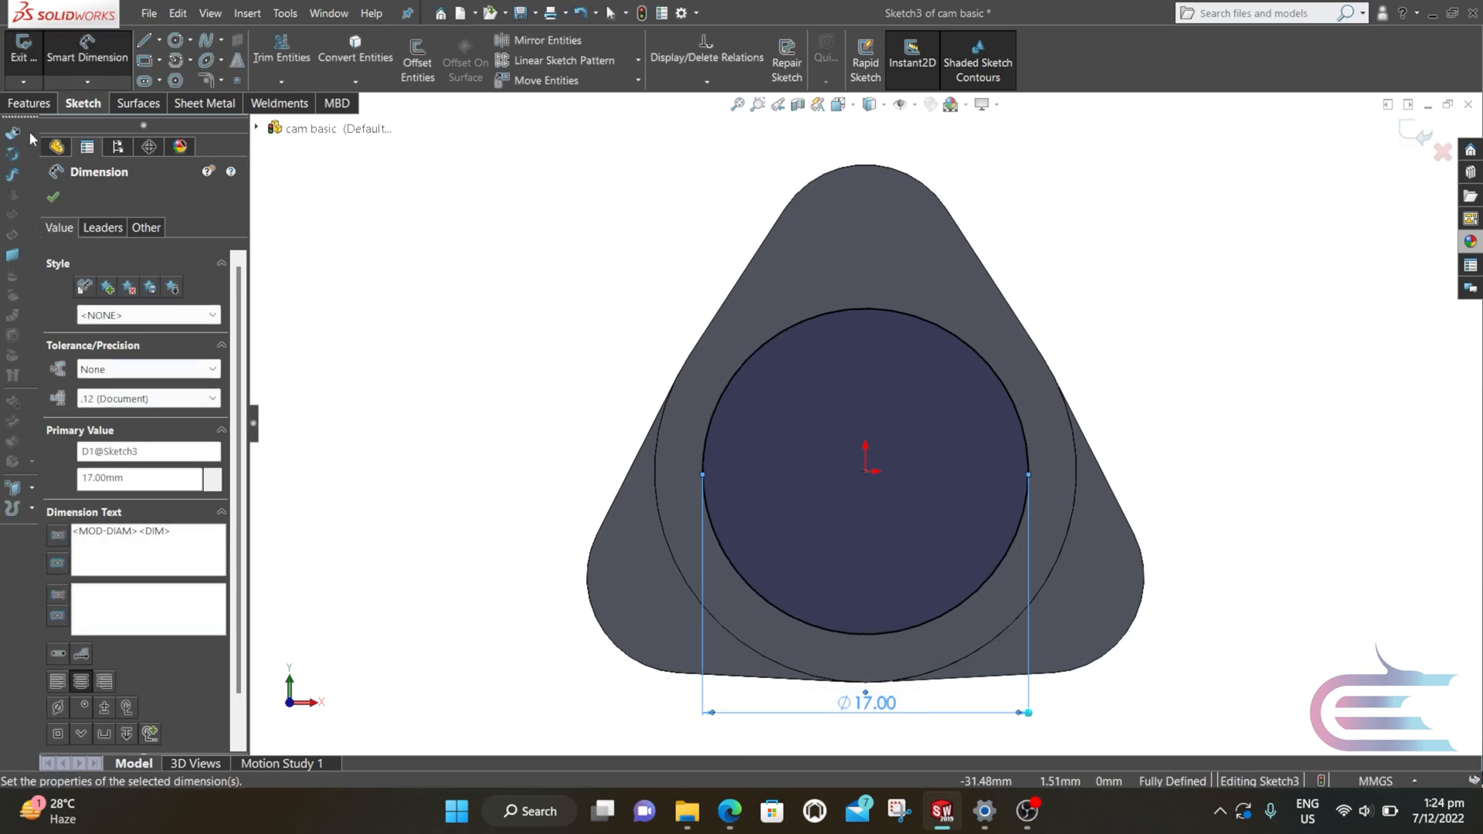
# - Start a boss extrusion of the 17 mm circle and set its first-direction blind depth to 118.5 mm
pyautogui.click(28, 103)
pyautogui.click(31, 57)
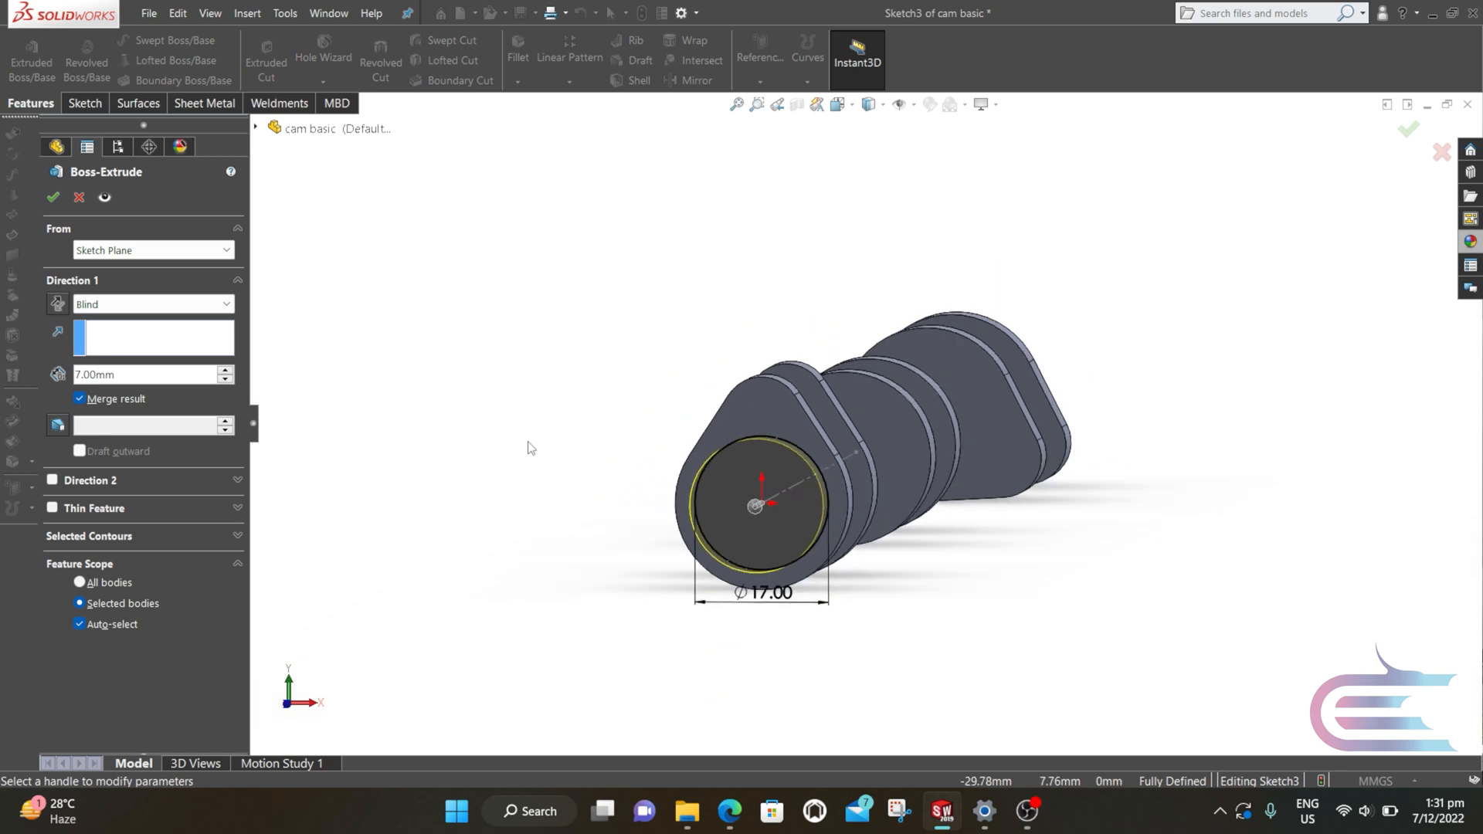
pyautogui.moveTo(530, 448); pyautogui.dragTo(495, 453, button='middle')
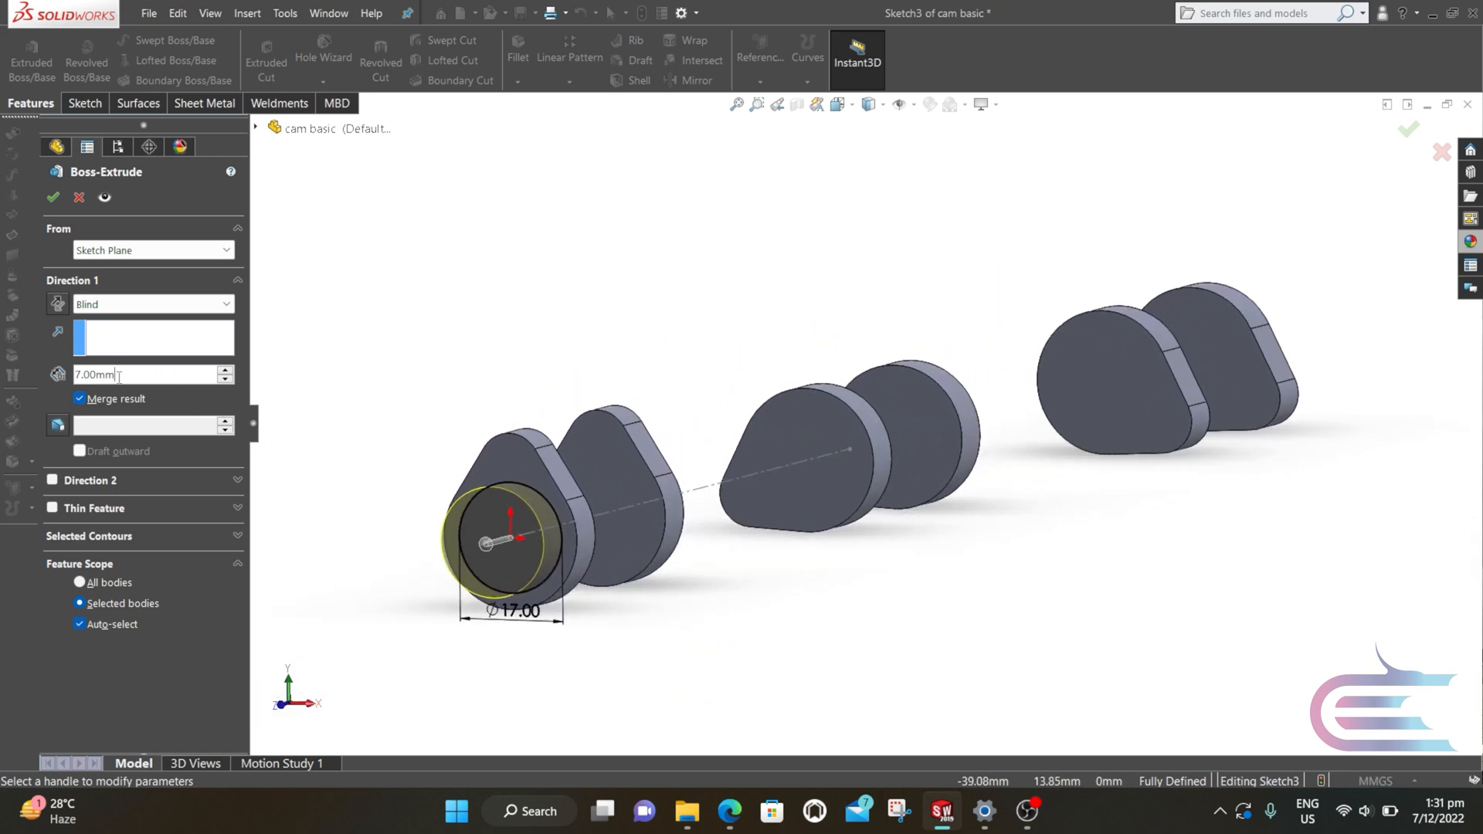
pyautogui.moveTo(120, 375); pyautogui.dragTo(78, 375)
pyautogui.write('11')
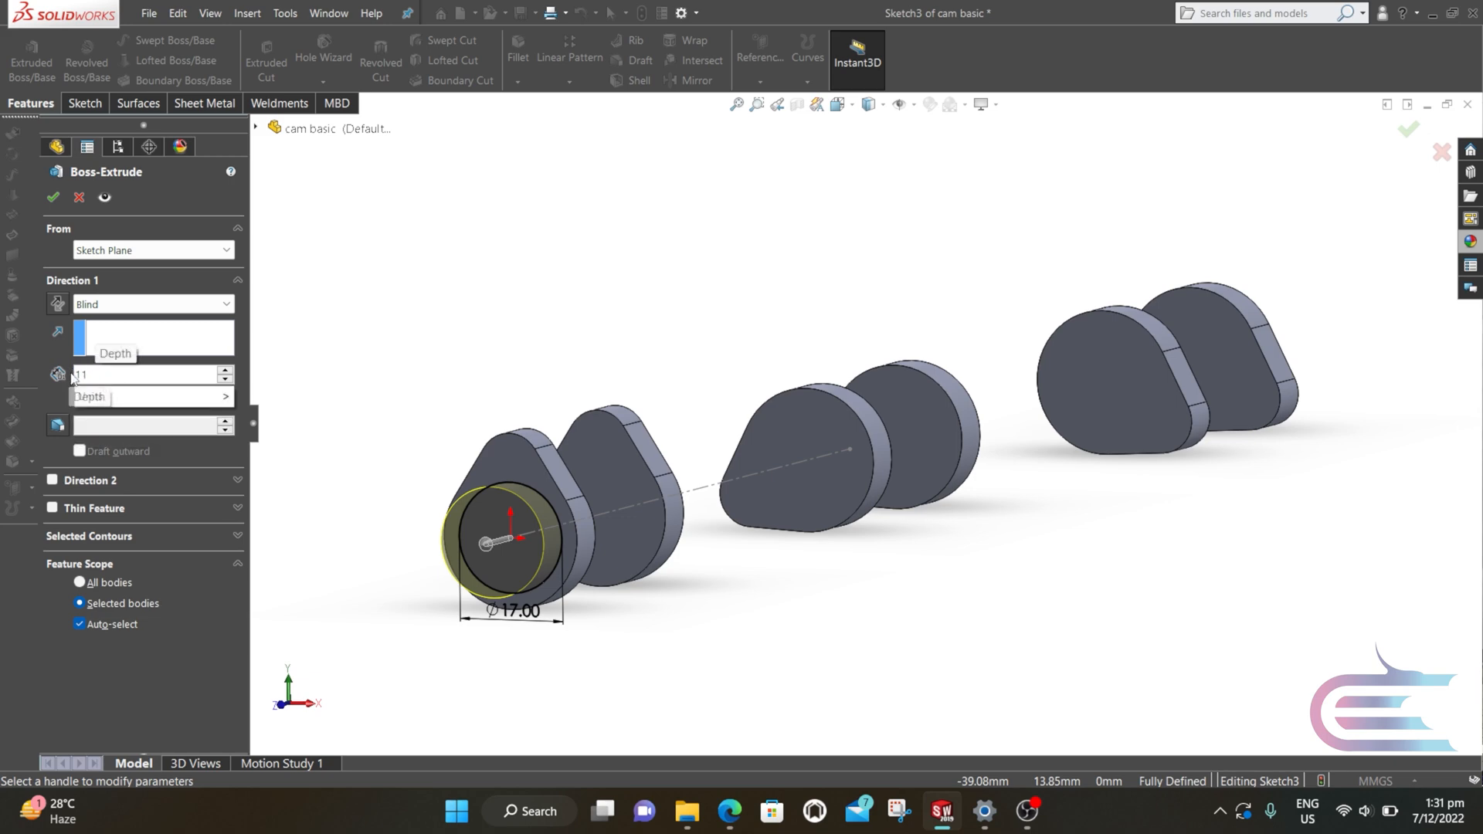
pyautogui.write('8.50')
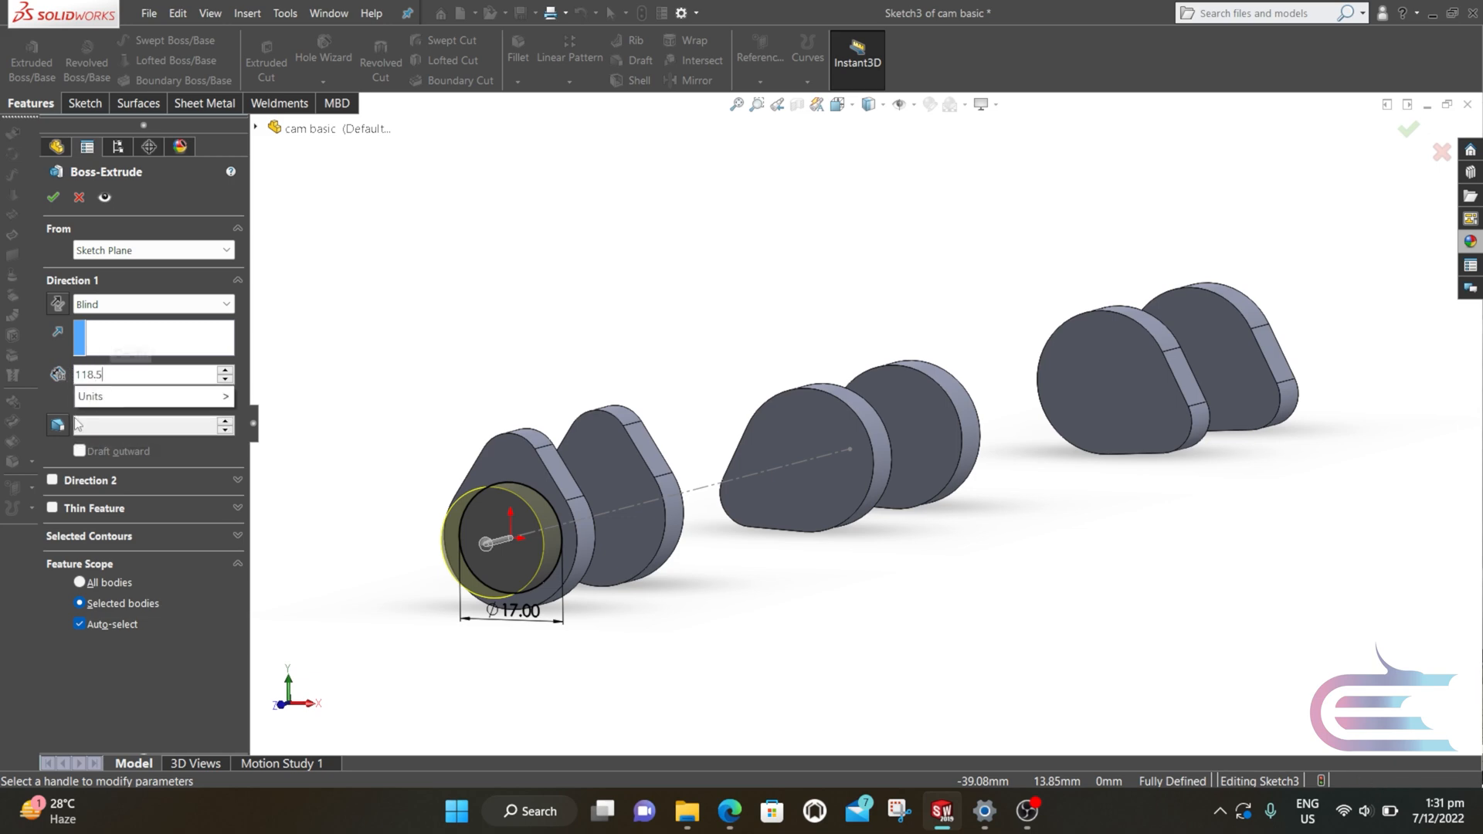
pyautogui.press('Return')
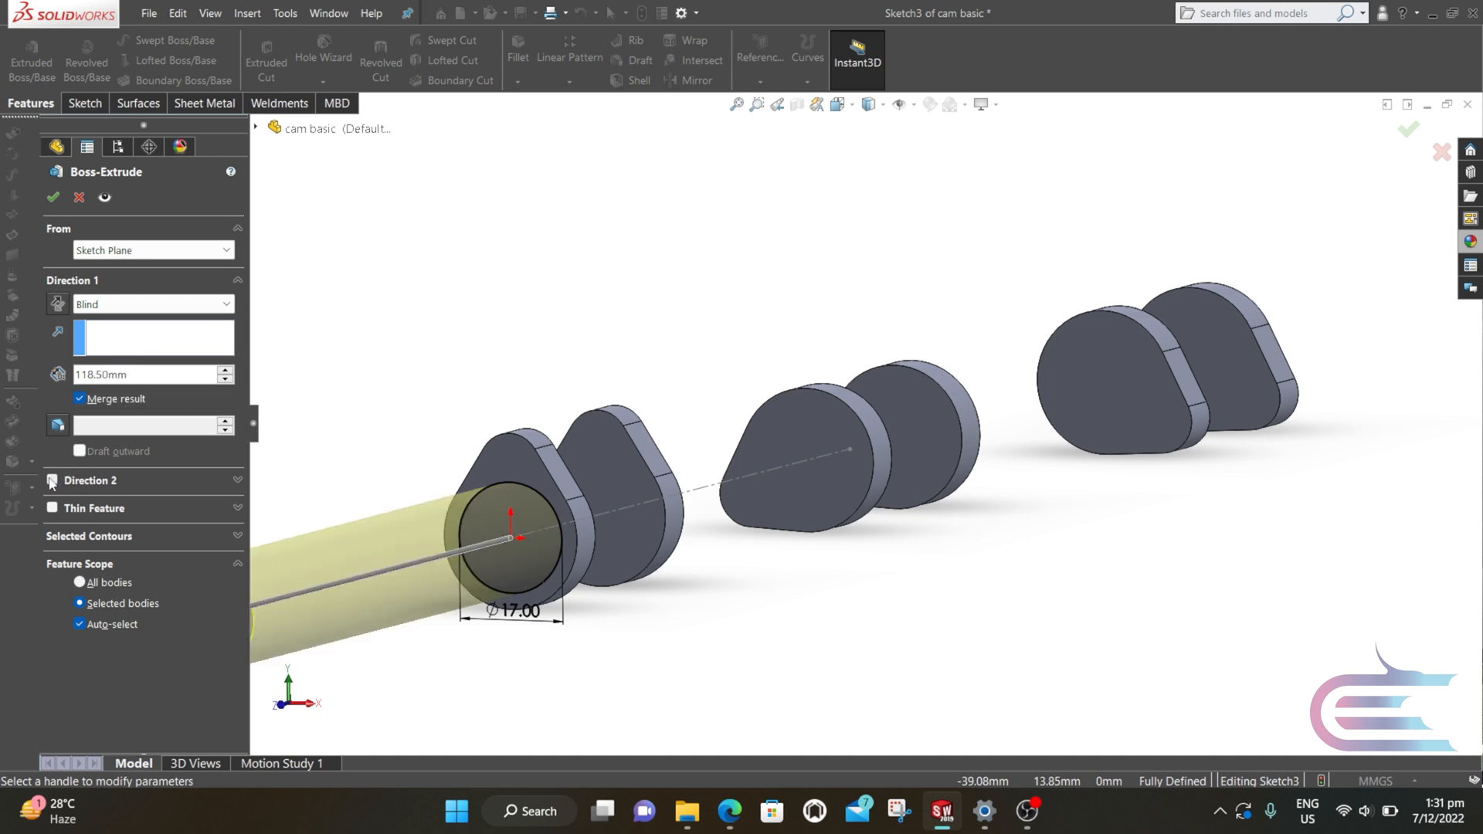
# - Extend the shaft extrusion 344.5 mm in the second direction through all the cams, and hide the centerline sketch
pyautogui.click(52, 480)
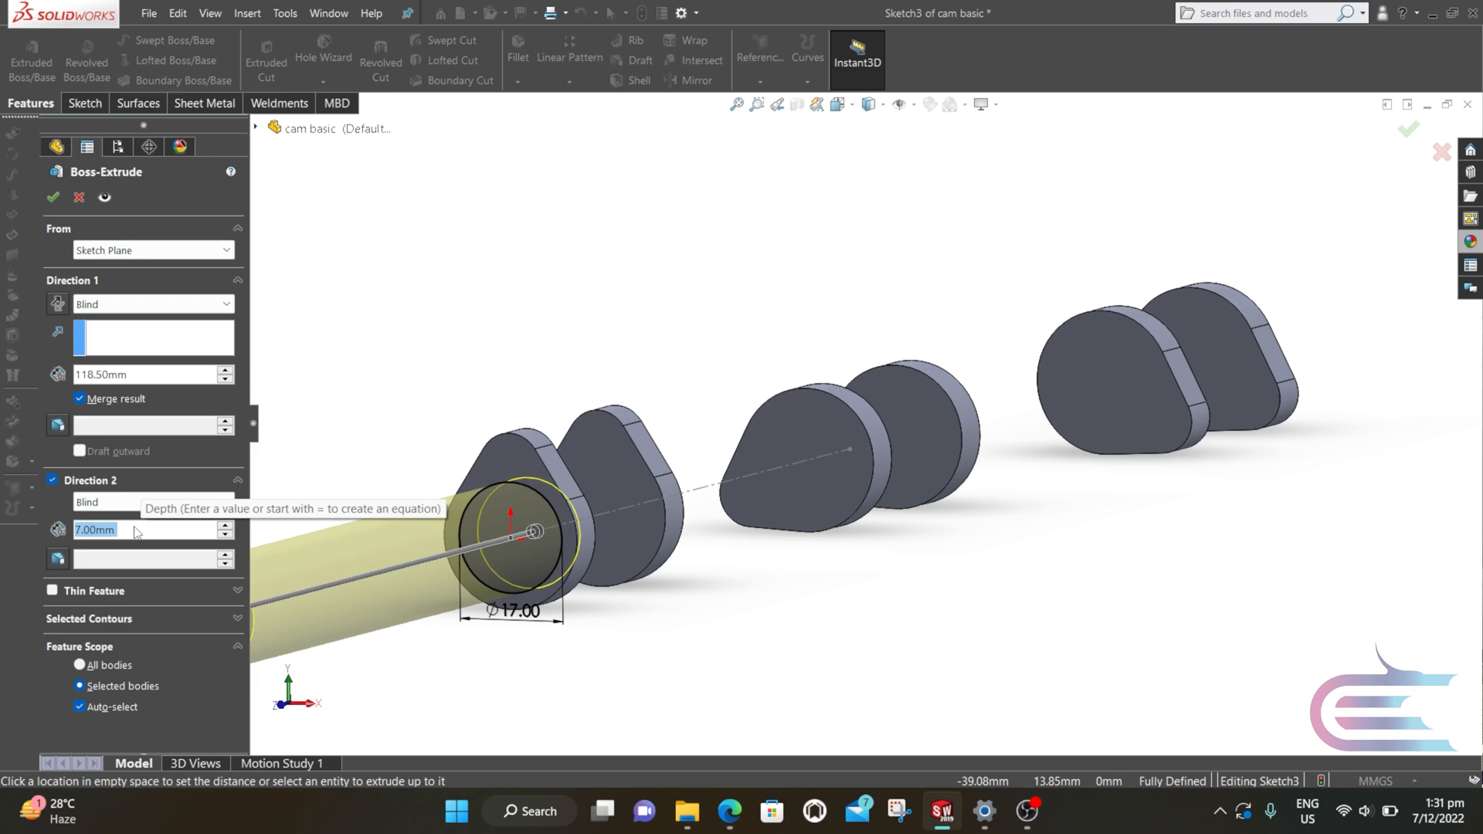
pyautogui.write('344.')
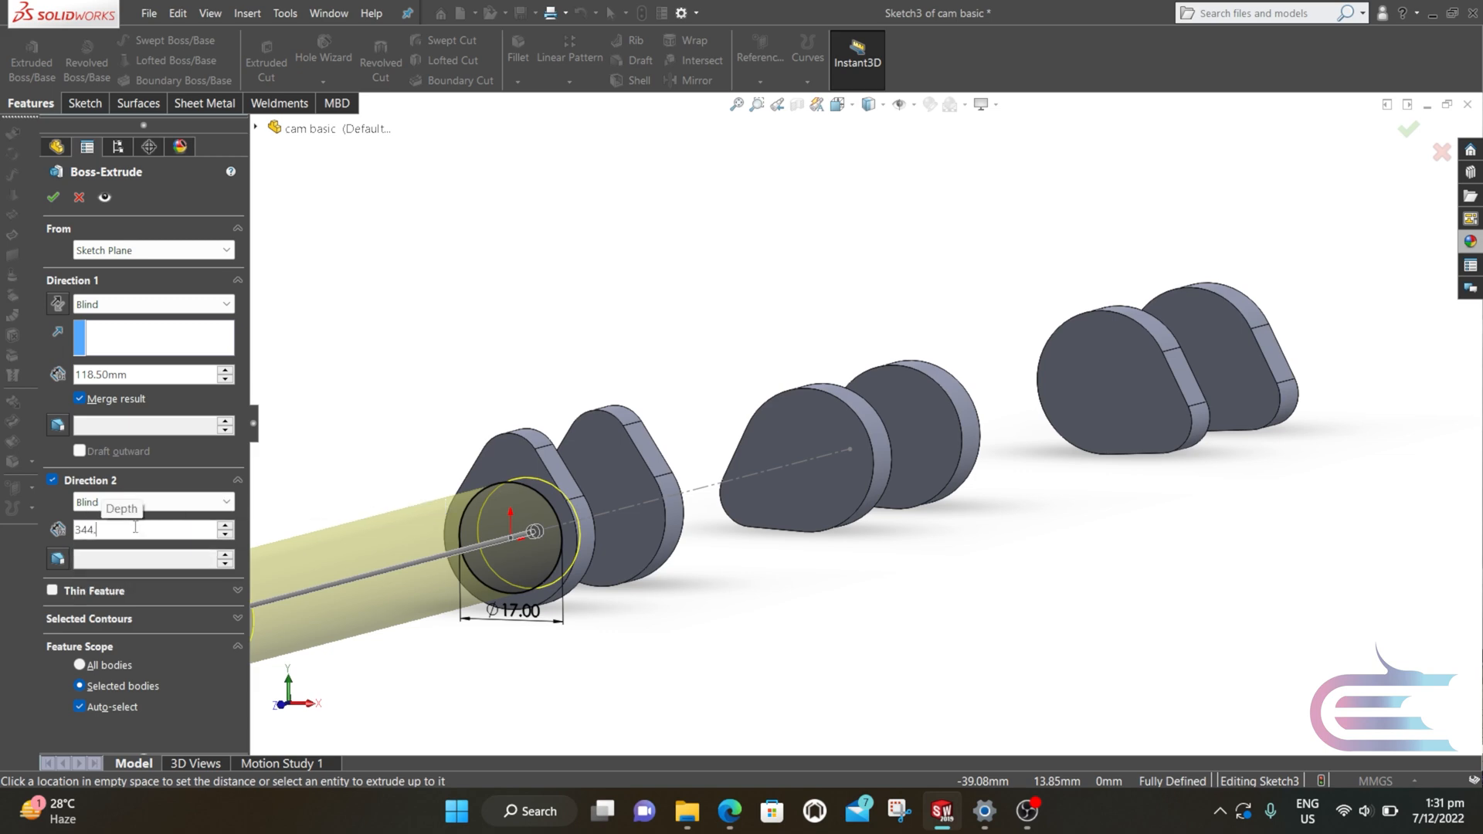
pyautogui.write('50')
pyautogui.press('Return')
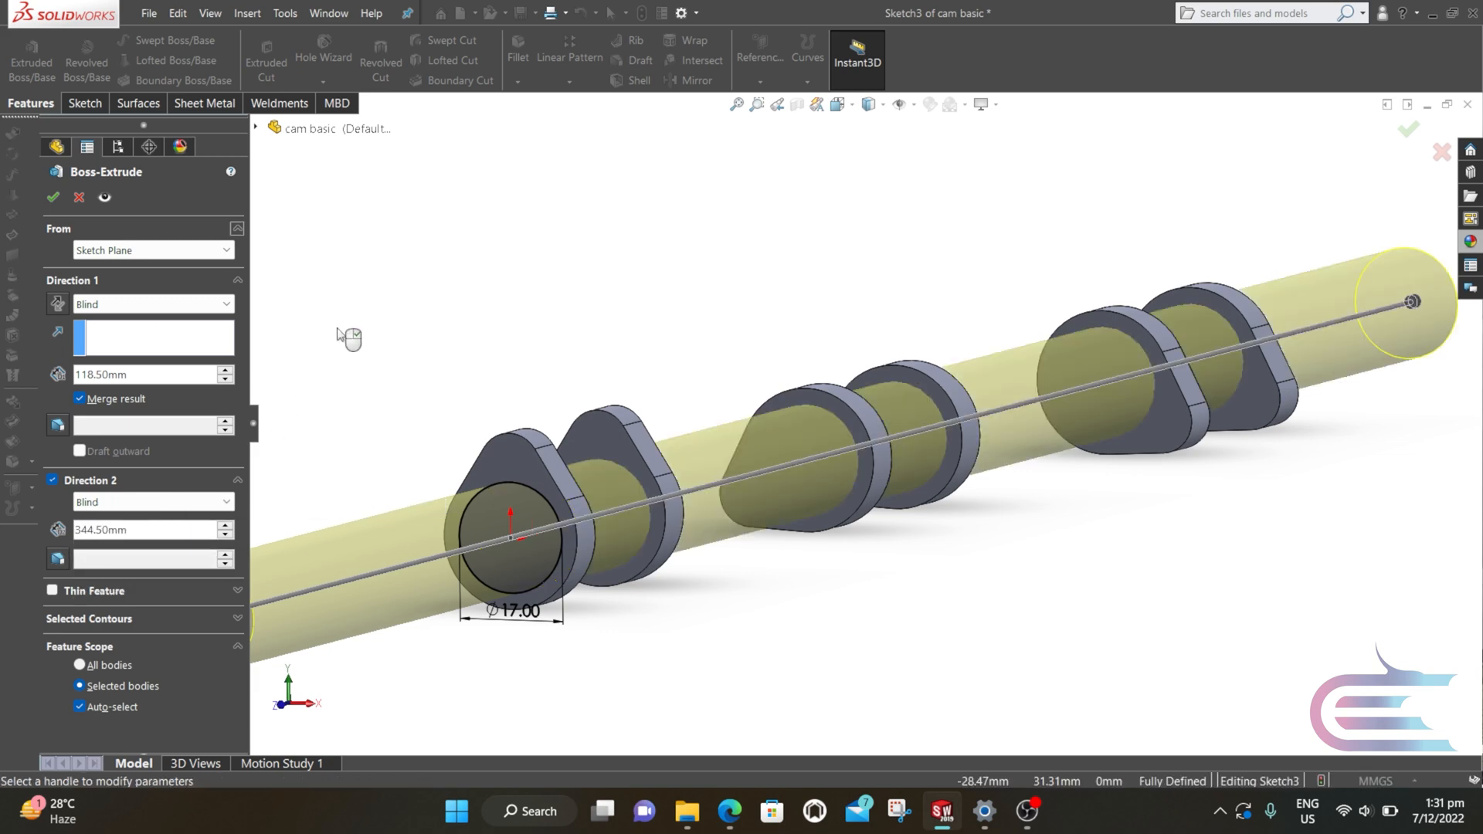
pyautogui.press('f')
pyautogui.click(53, 197)
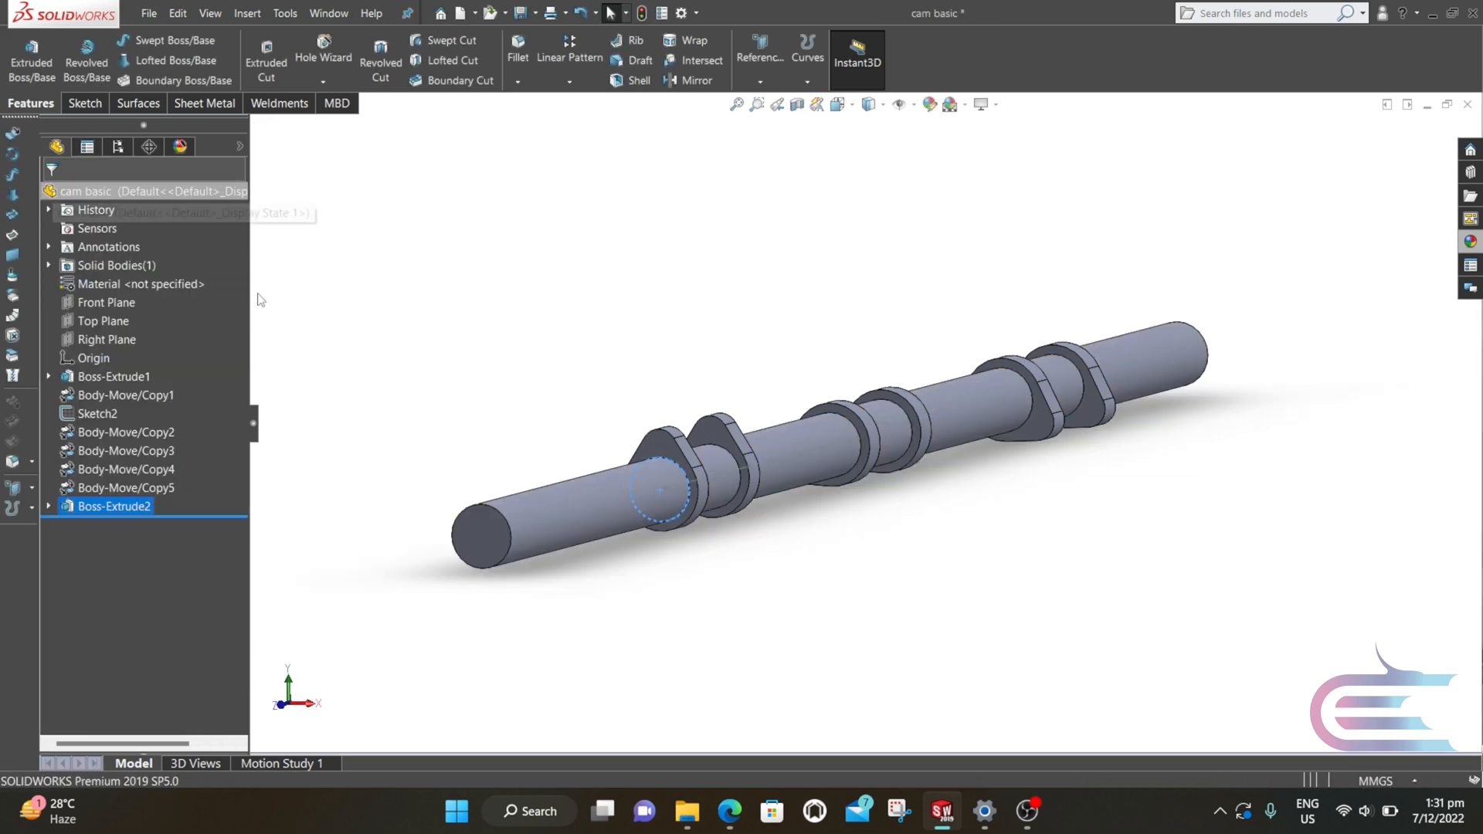
pyautogui.rightClick(786, 456)
pyautogui.click(823, 432)
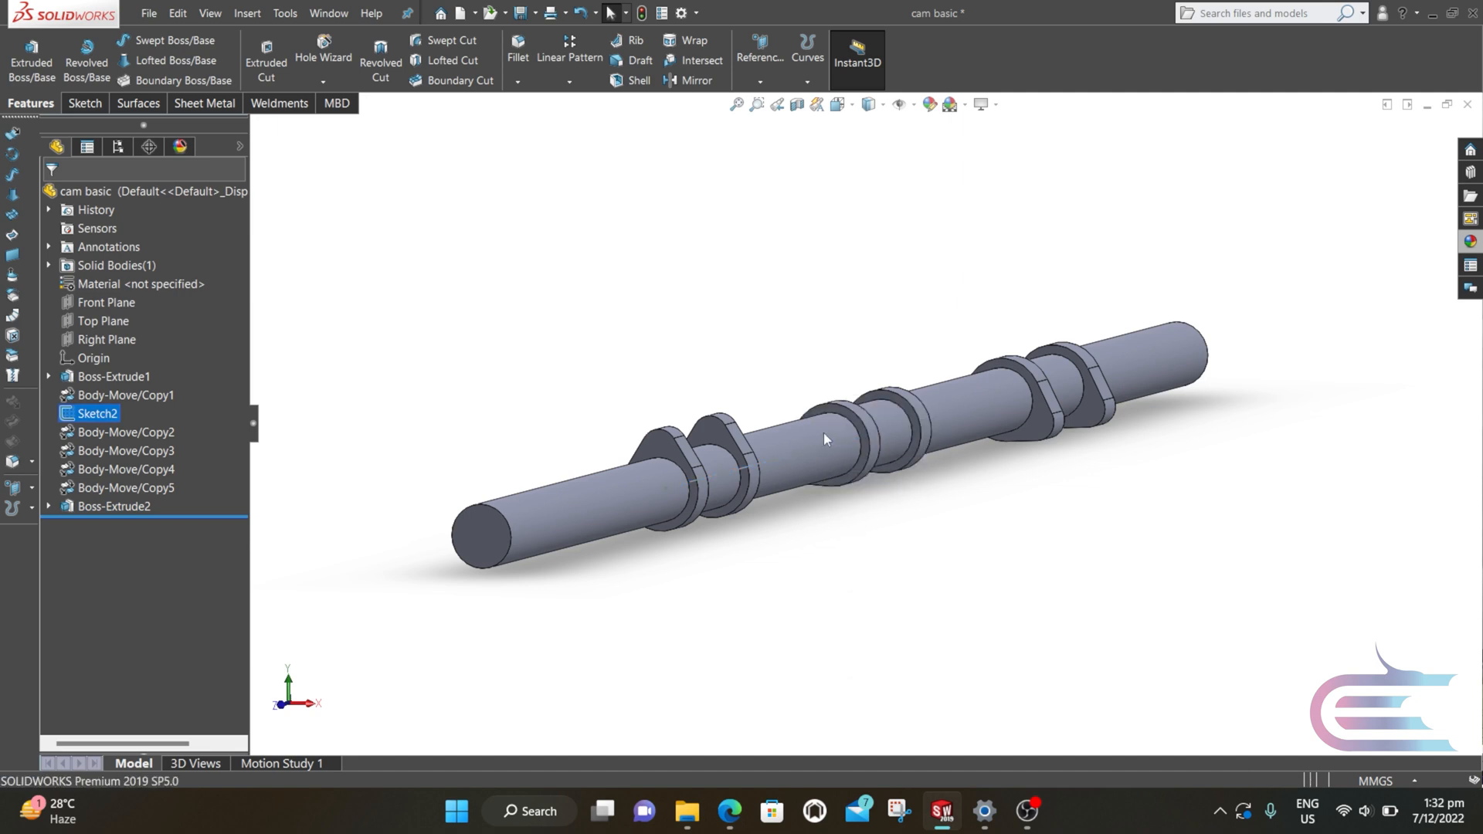
# - Start a sketch on the shaft's near end face and draw a vertical centerline about 12.3 mm long up from the origin
pyautogui.rightClick(482, 525)
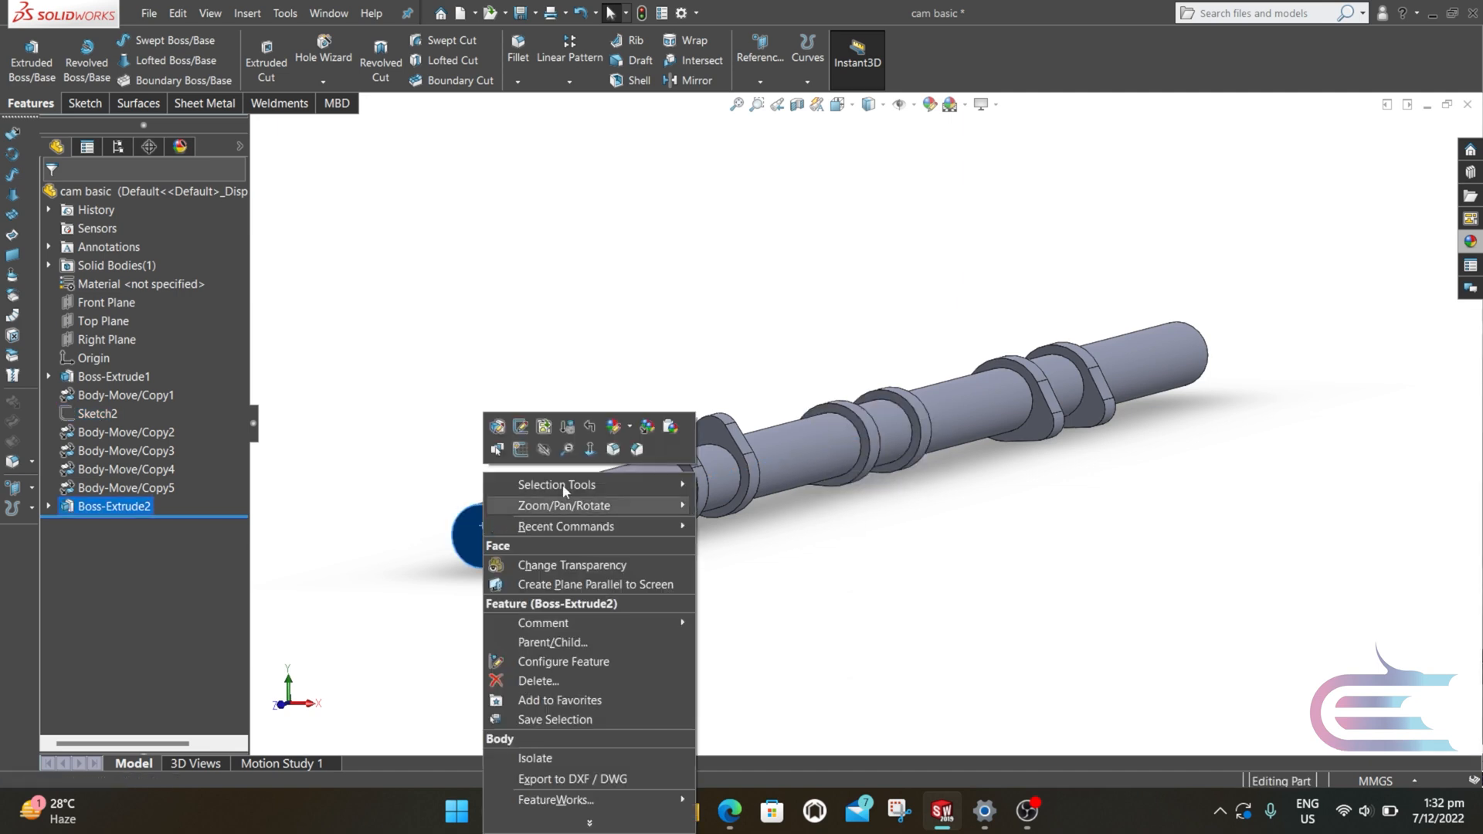
pyautogui.click(589, 449)
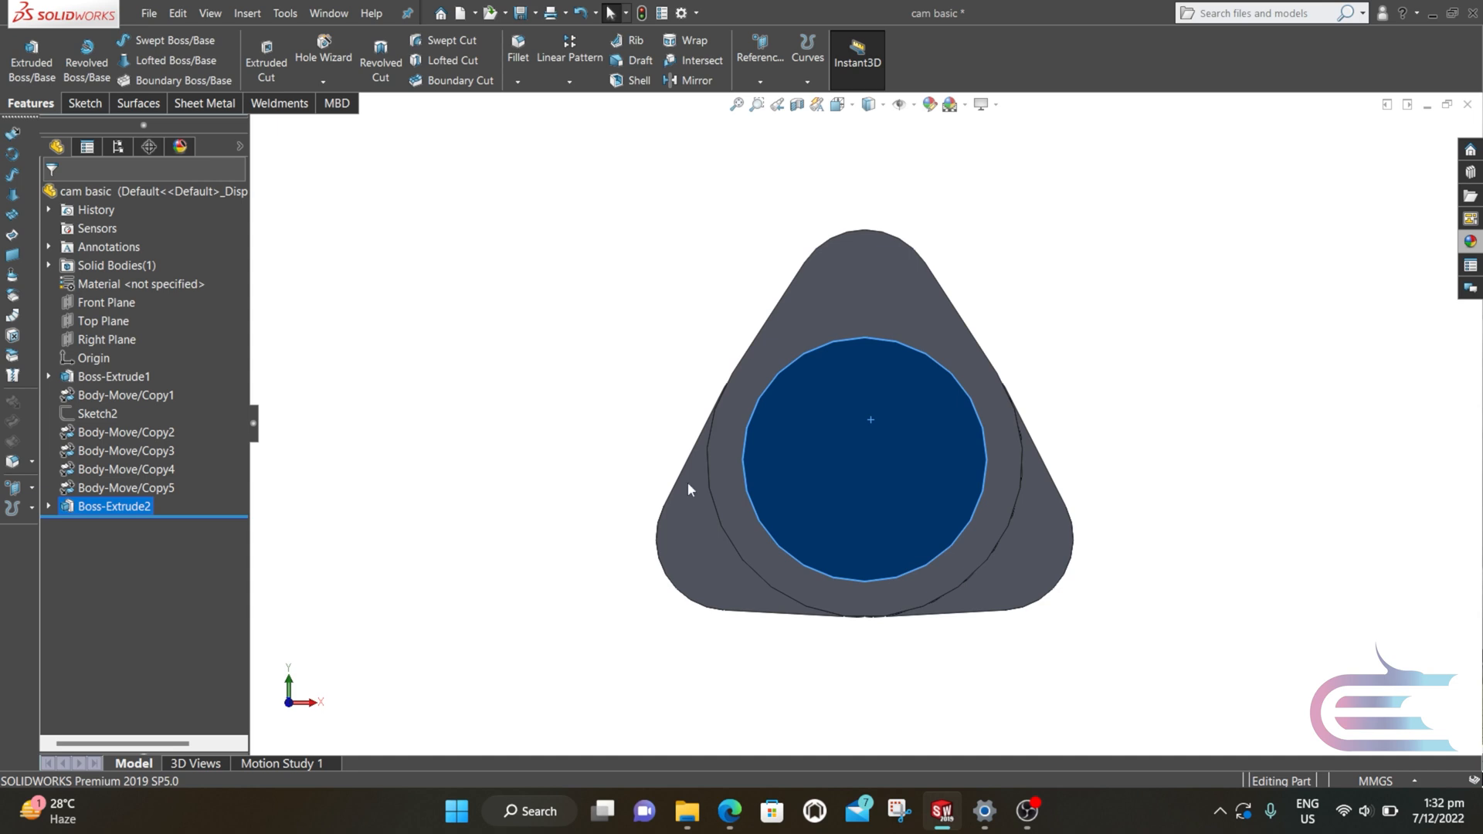
pyautogui.rightClick(794, 471)
pyautogui.click(839, 447)
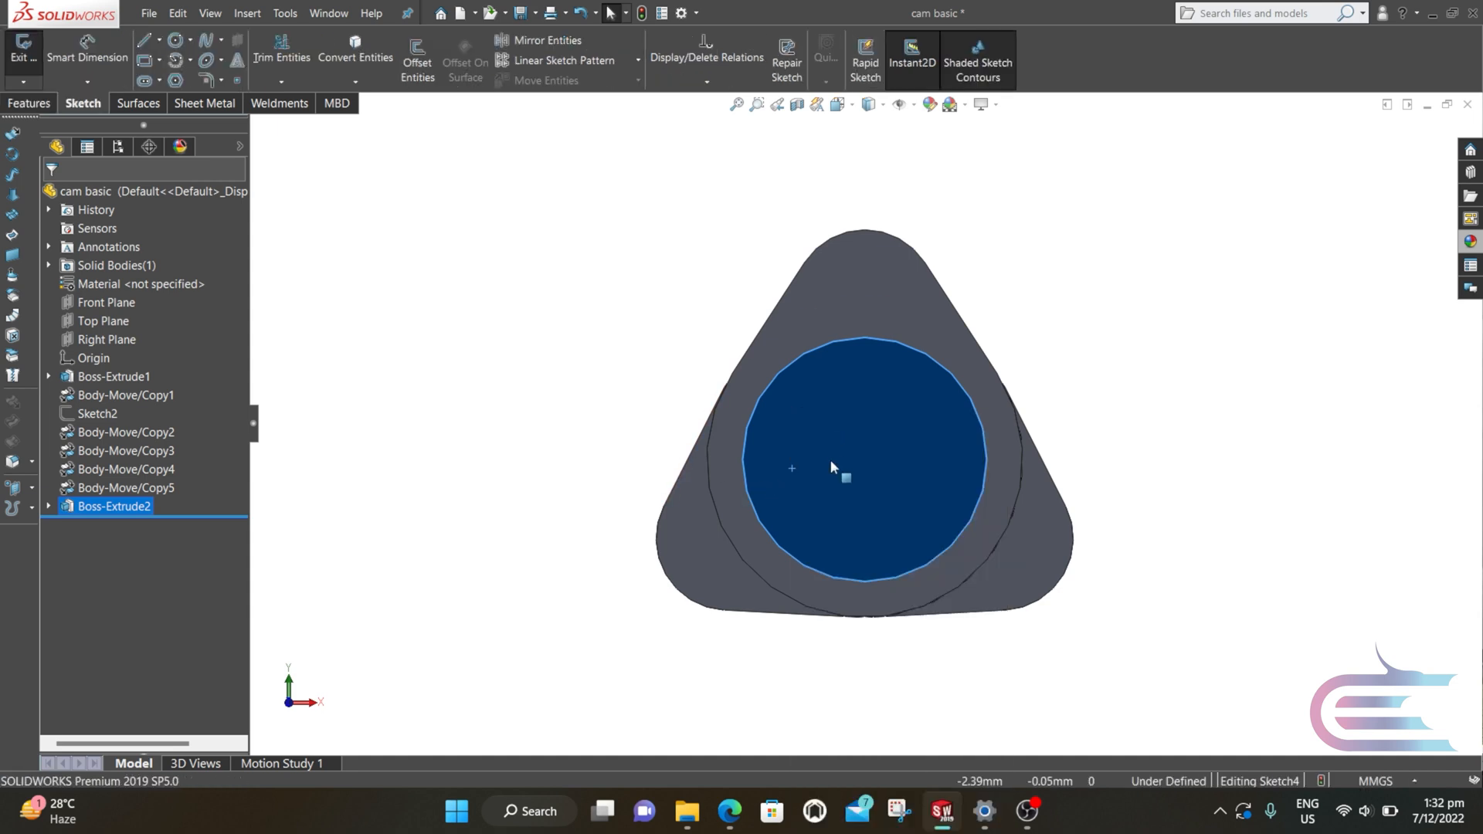
pyautogui.click(159, 40)
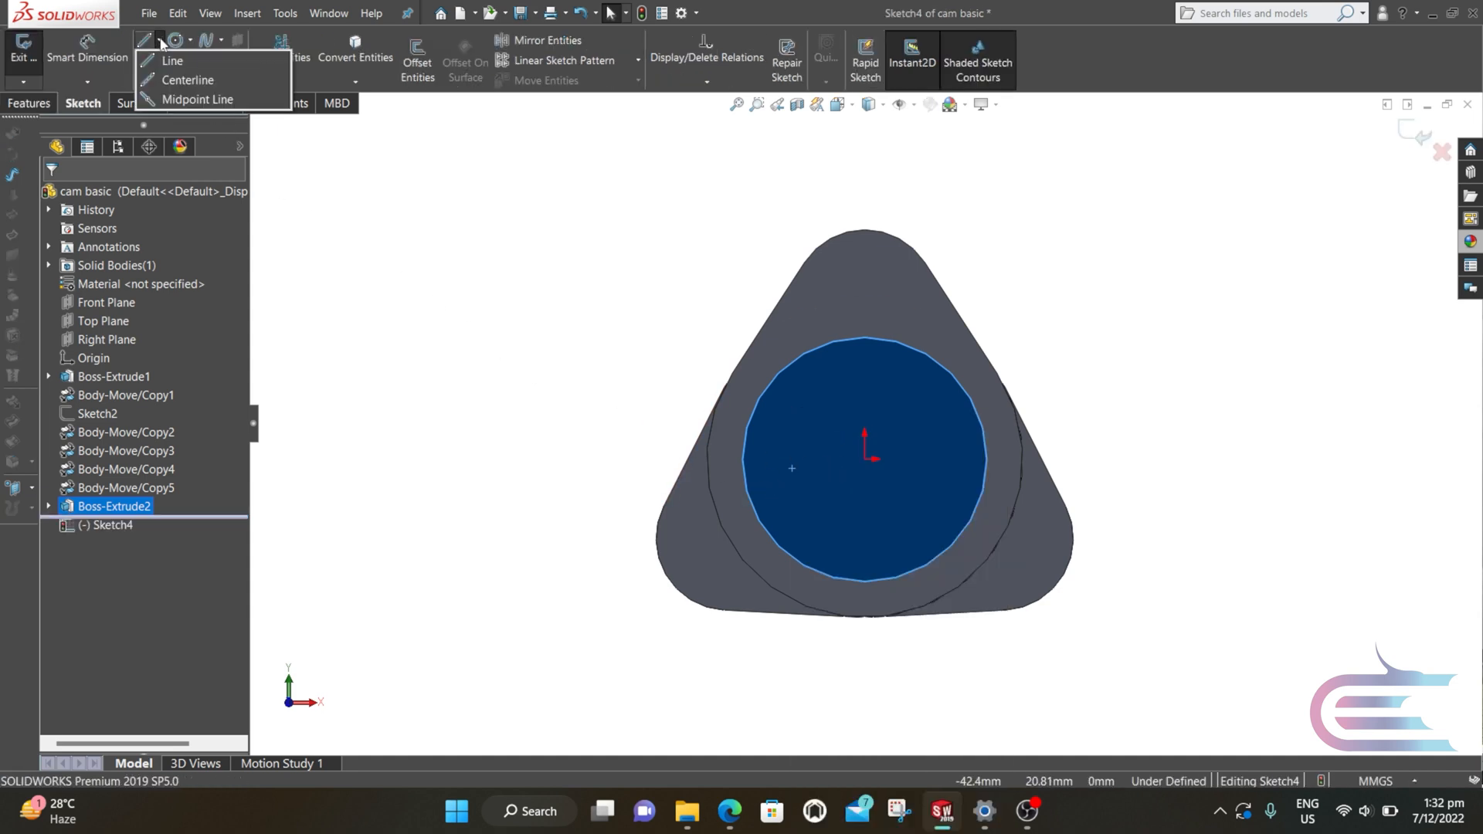
pyautogui.click(185, 79)
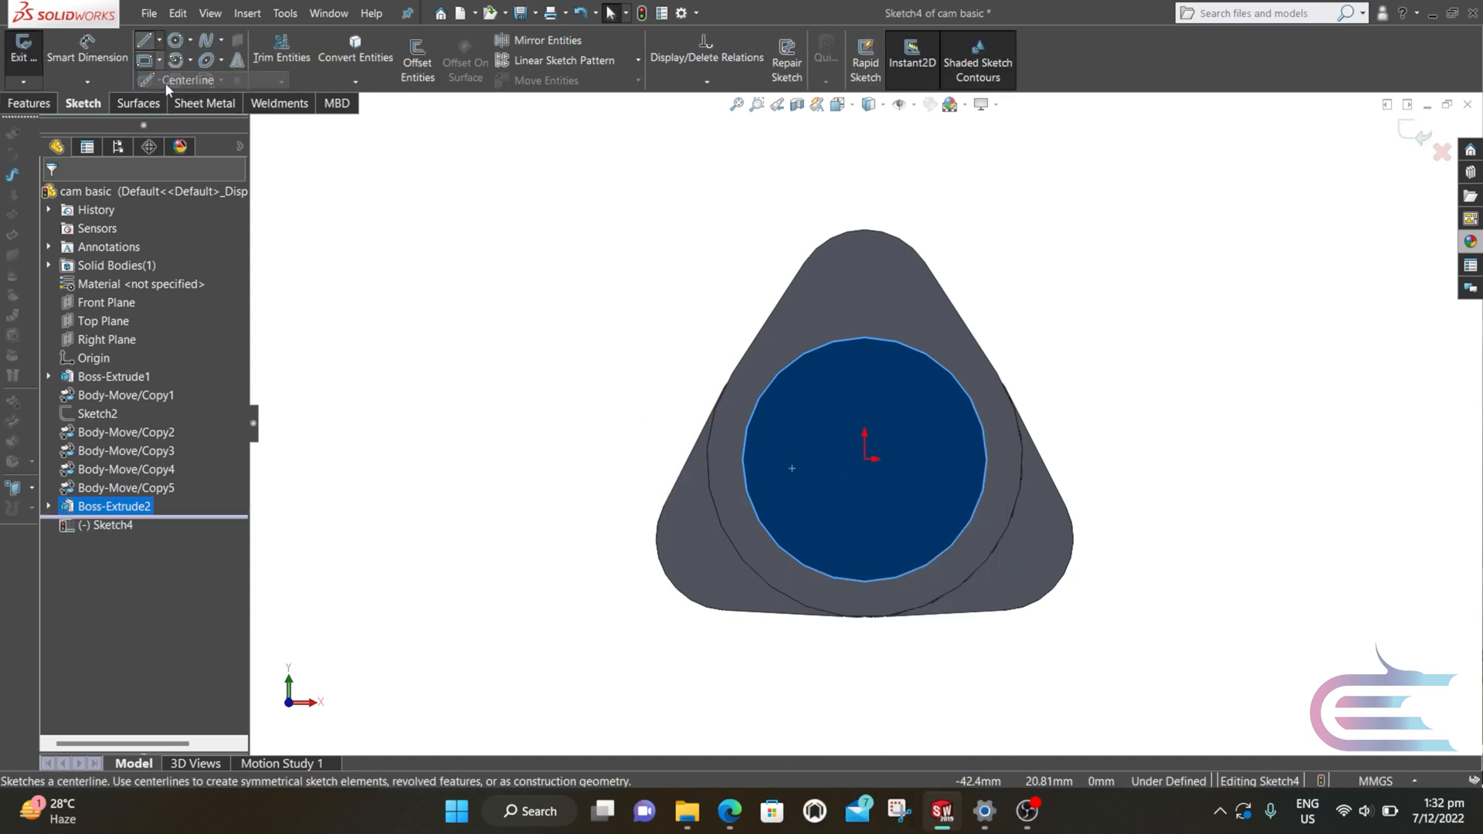
pyautogui.click(865, 458)
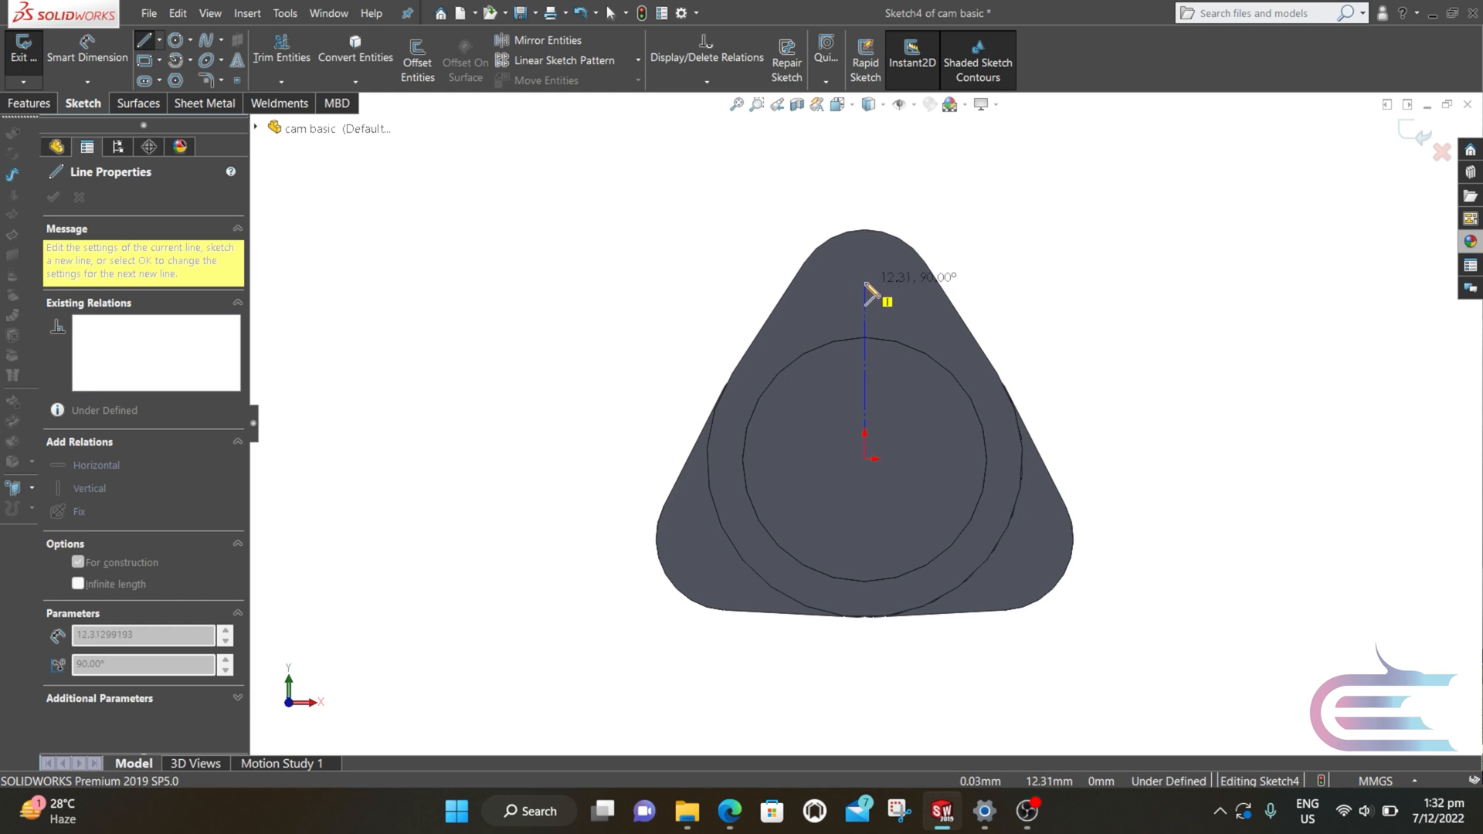
pyautogui.doubleClick(866, 294)
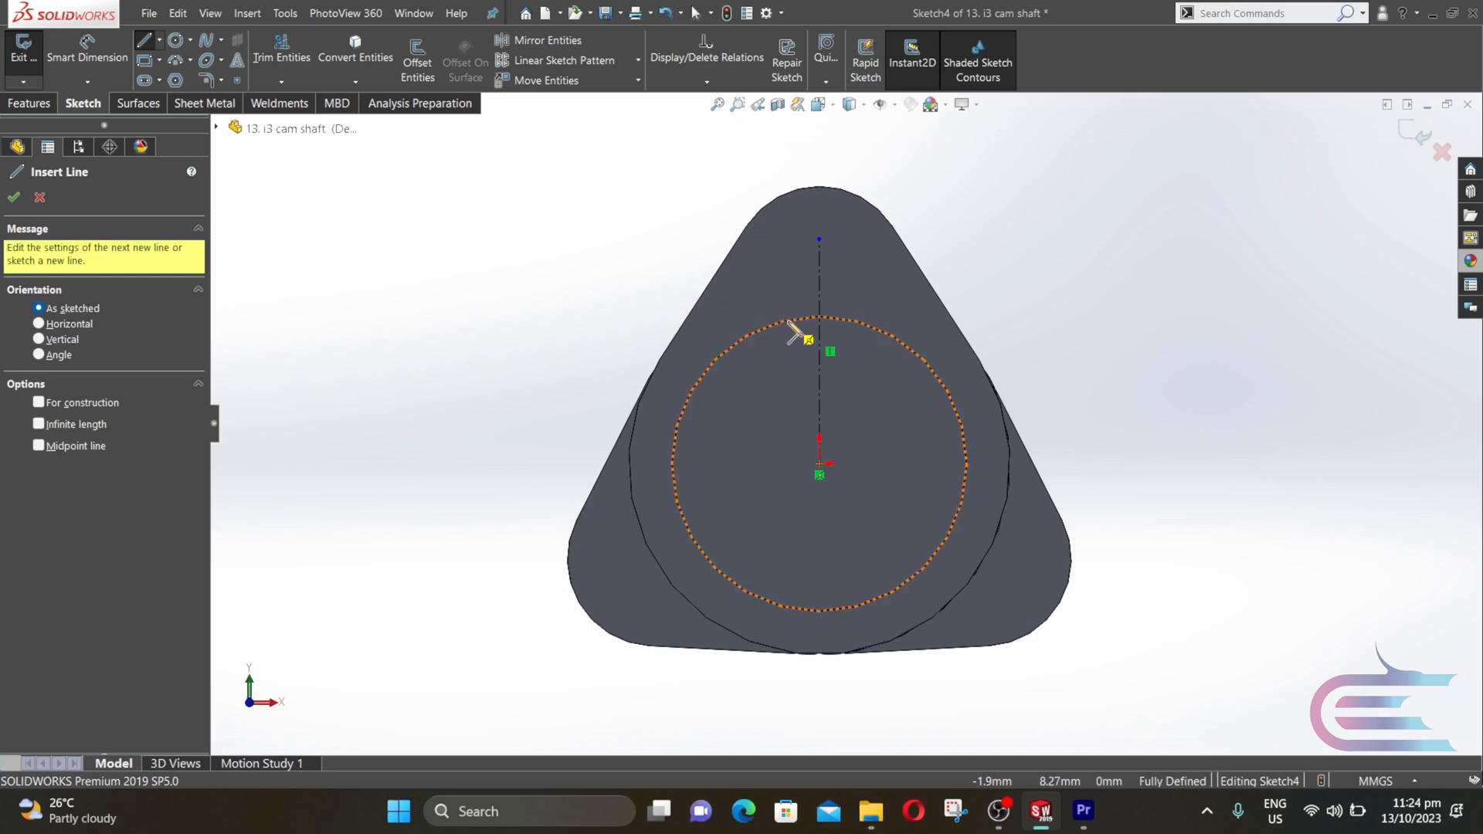
# - Sketch a line about 3.37 mm straight up from the shaft's circular edge, continuing about 1.68 mm horizontally to the centerline
pyautogui.click(792, 322)
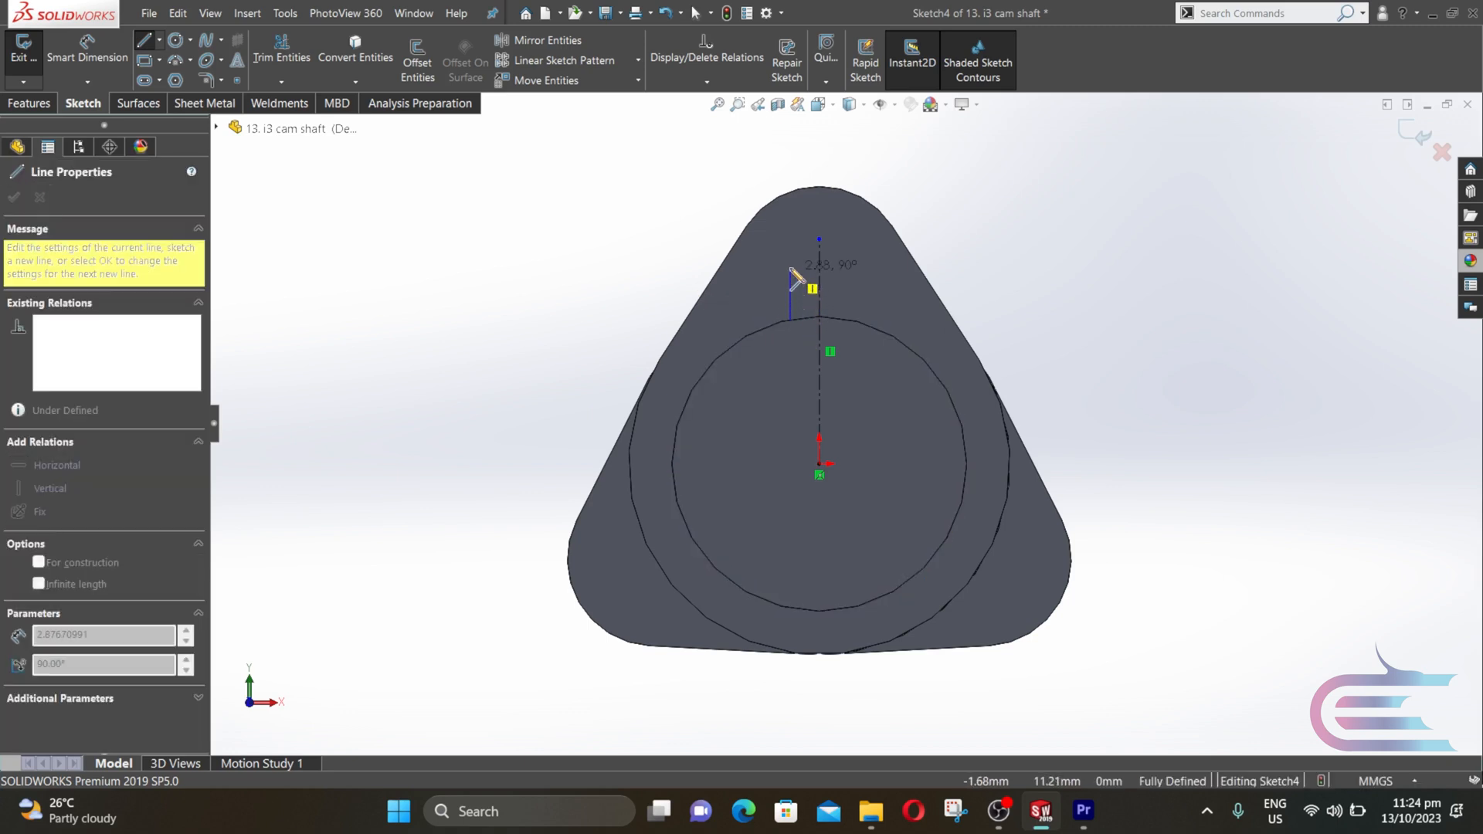
pyautogui.click(790, 262)
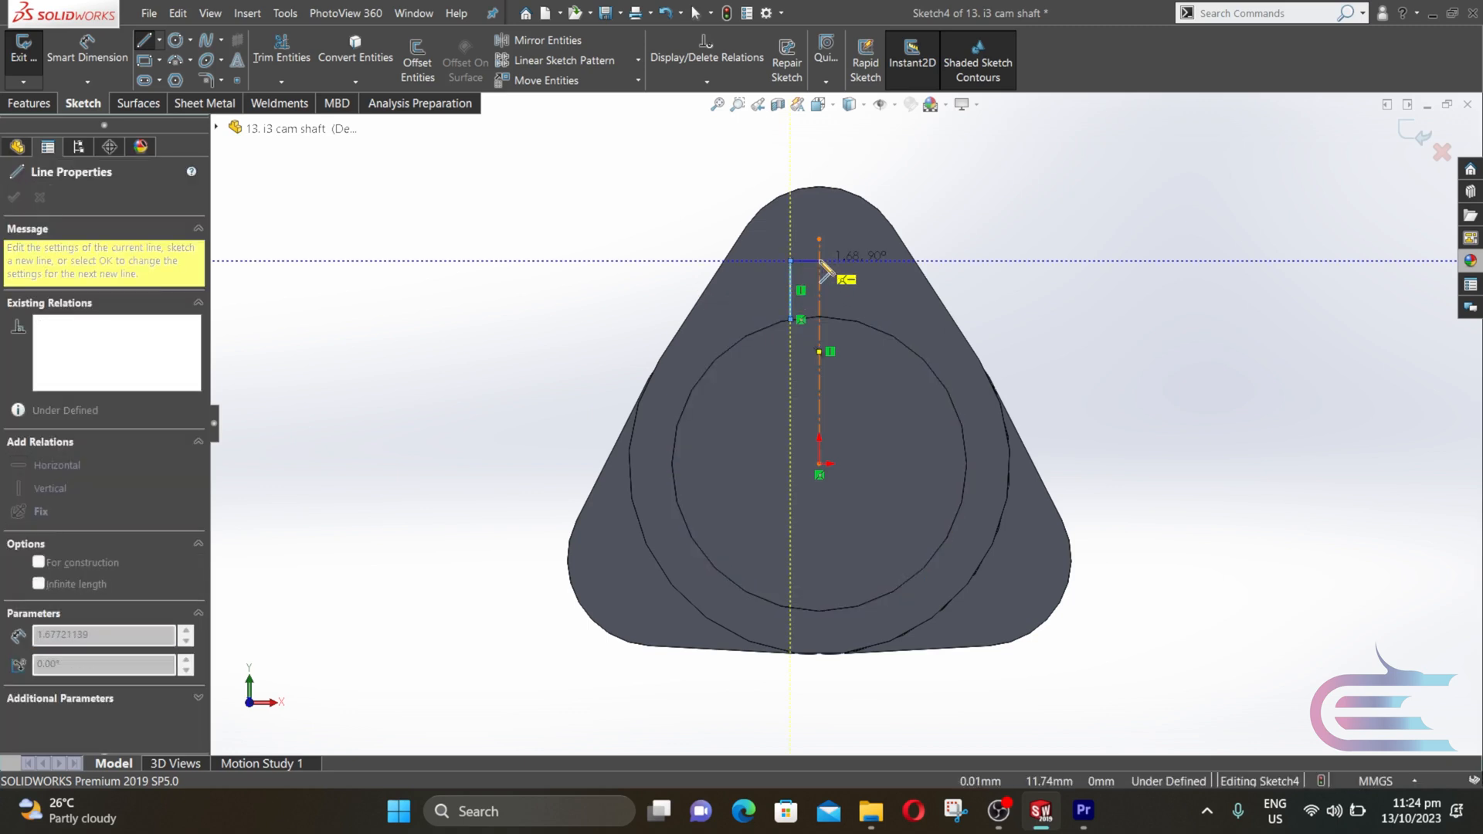
pyautogui.click(820, 262)
pyautogui.press('Escape')
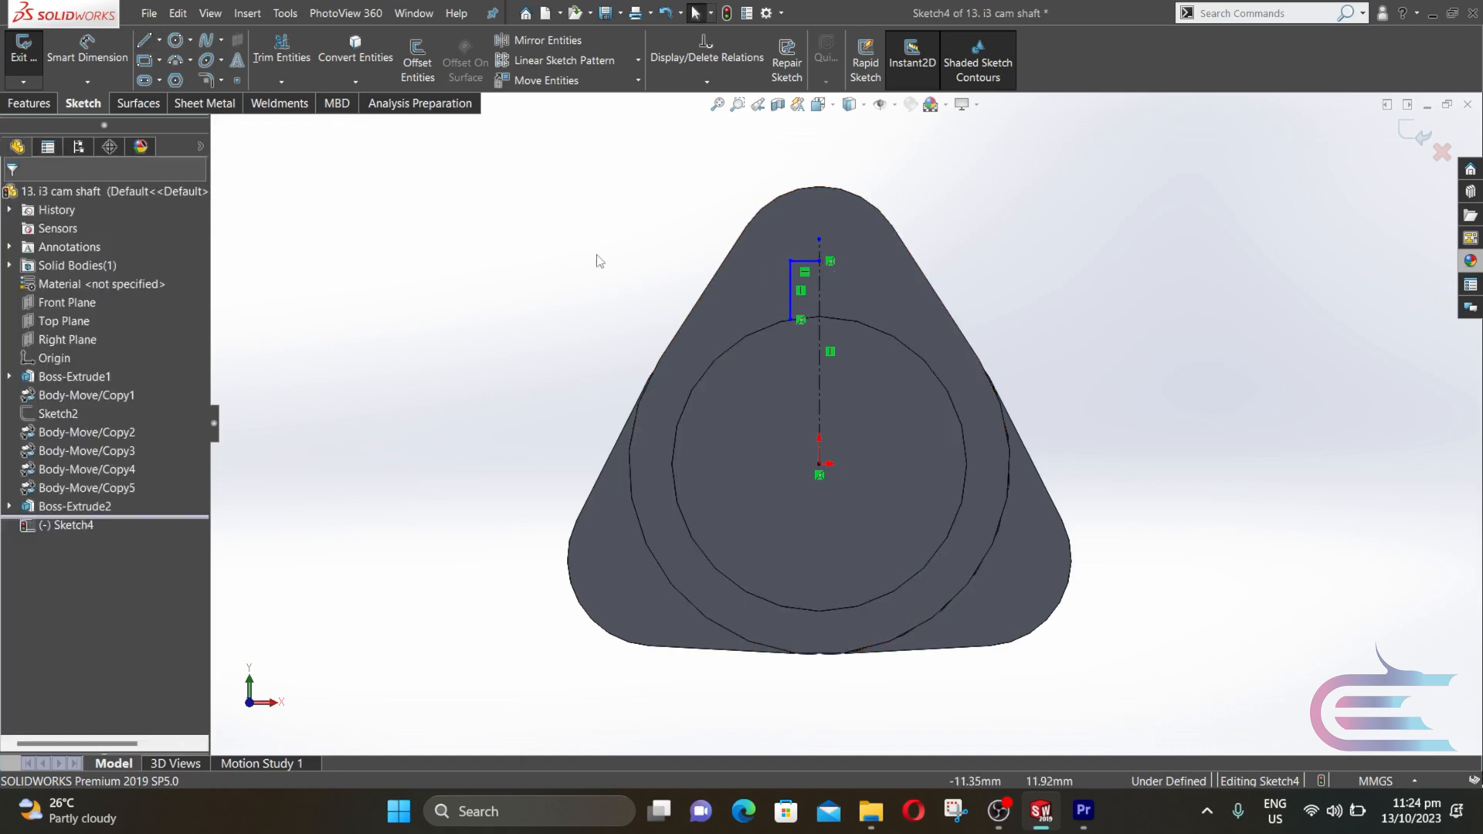
# - Dimension the short vertical line's length as 2.675 mm
pyautogui.click(109, 55)
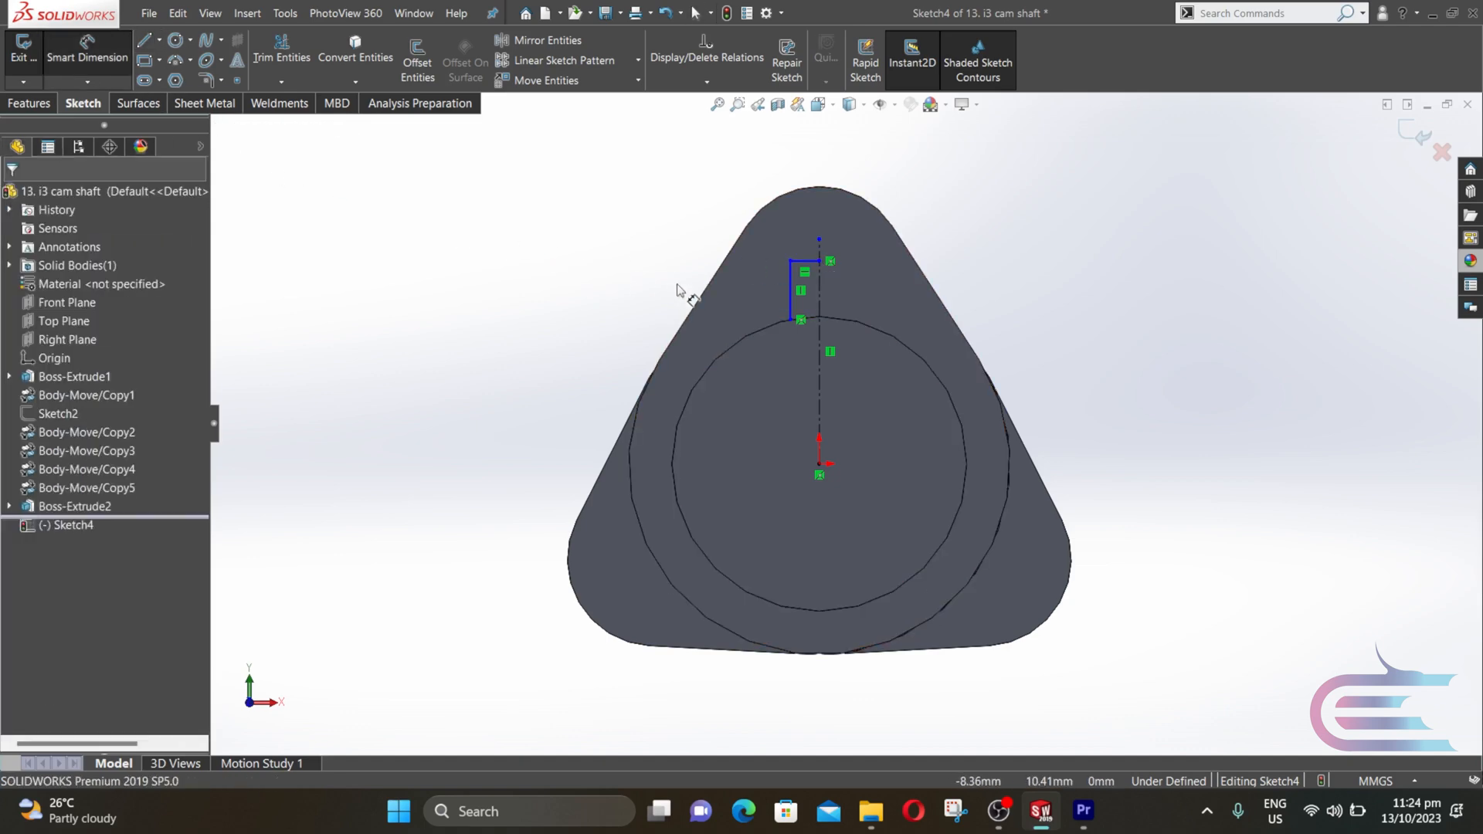
pyautogui.click(788, 292)
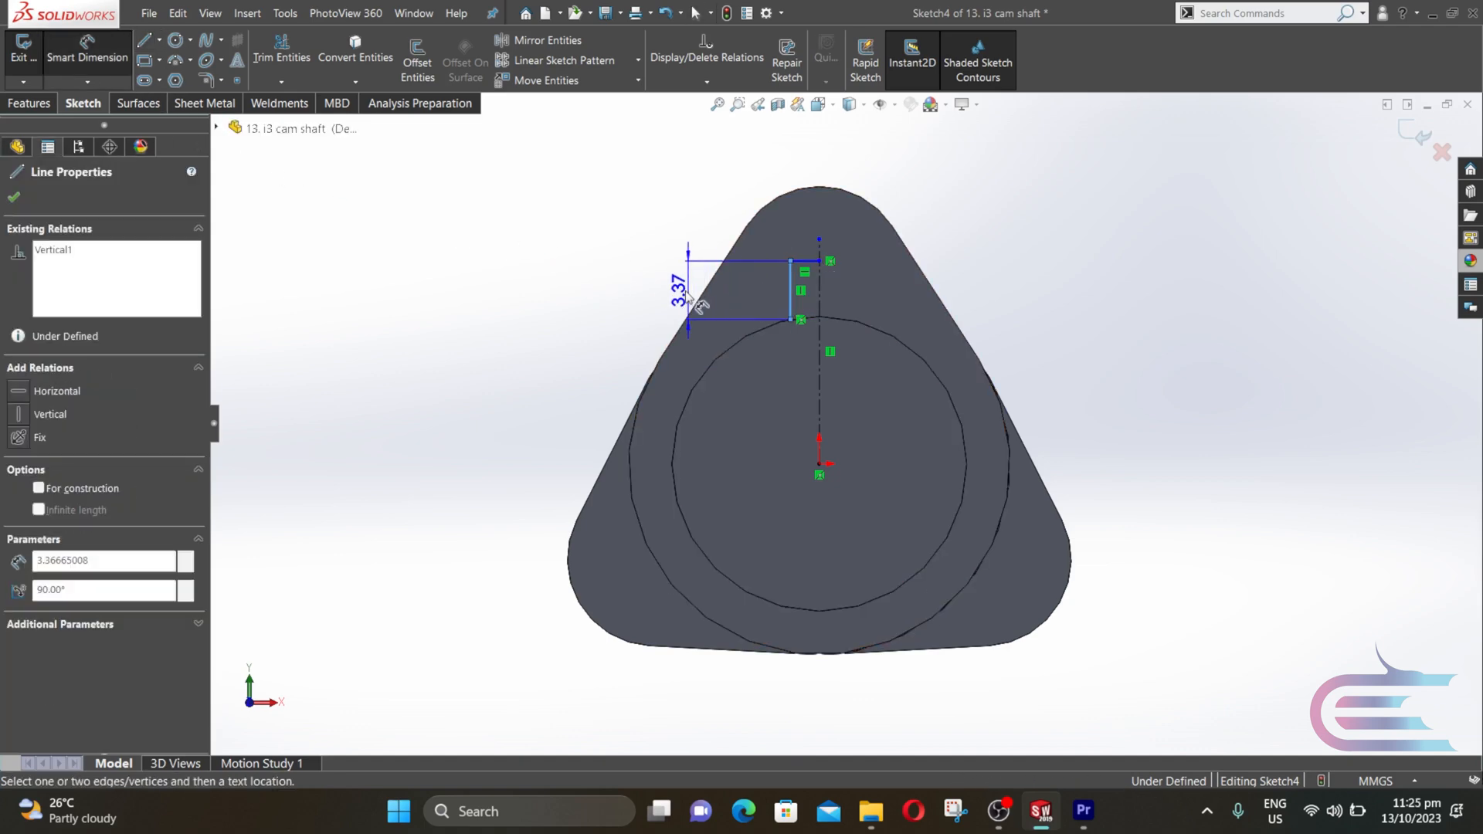
pyautogui.click(669, 300)
pyautogui.write('2')
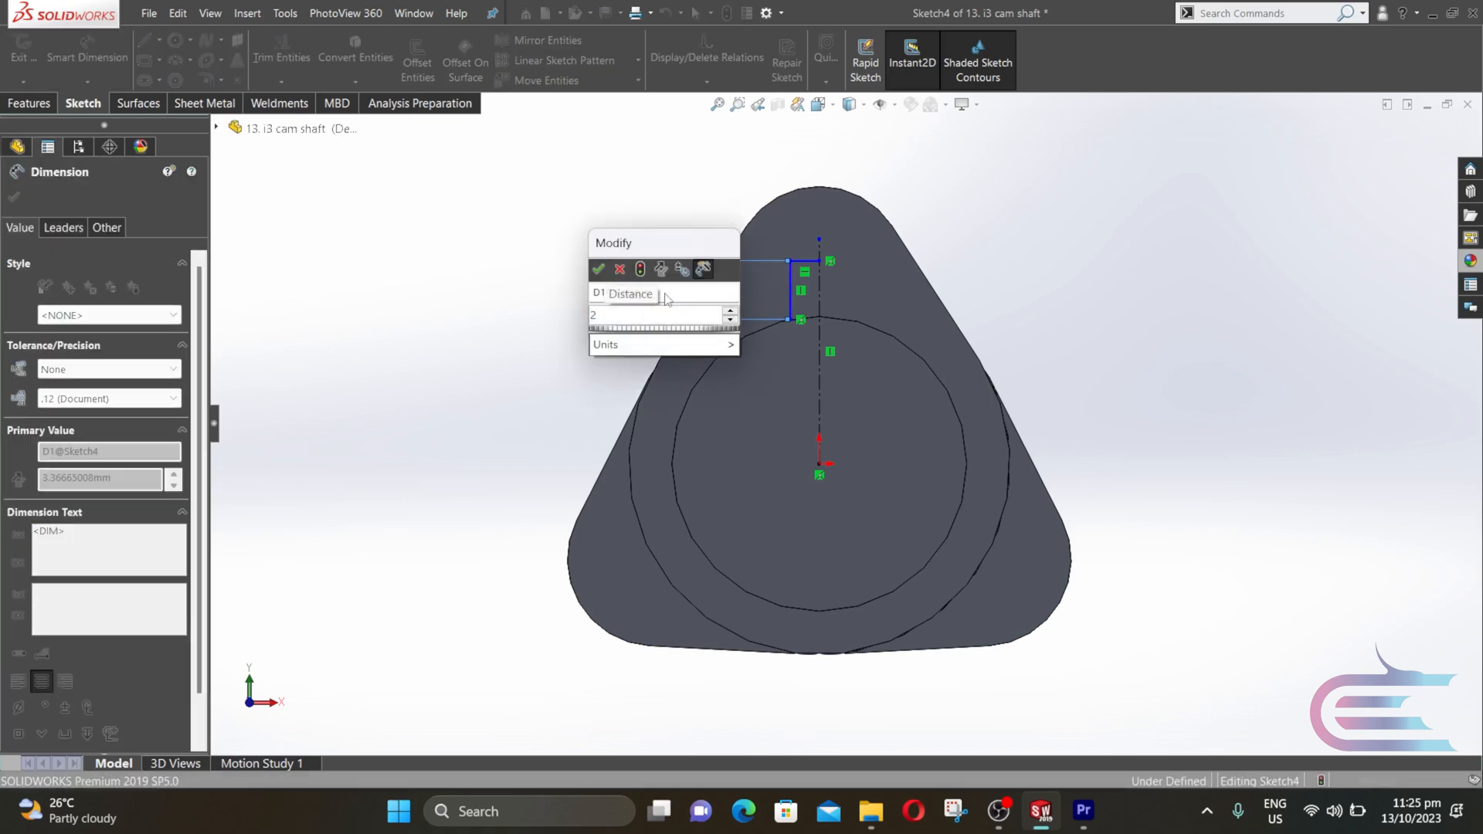
pyautogui.write('.675')
pyautogui.press('Return')
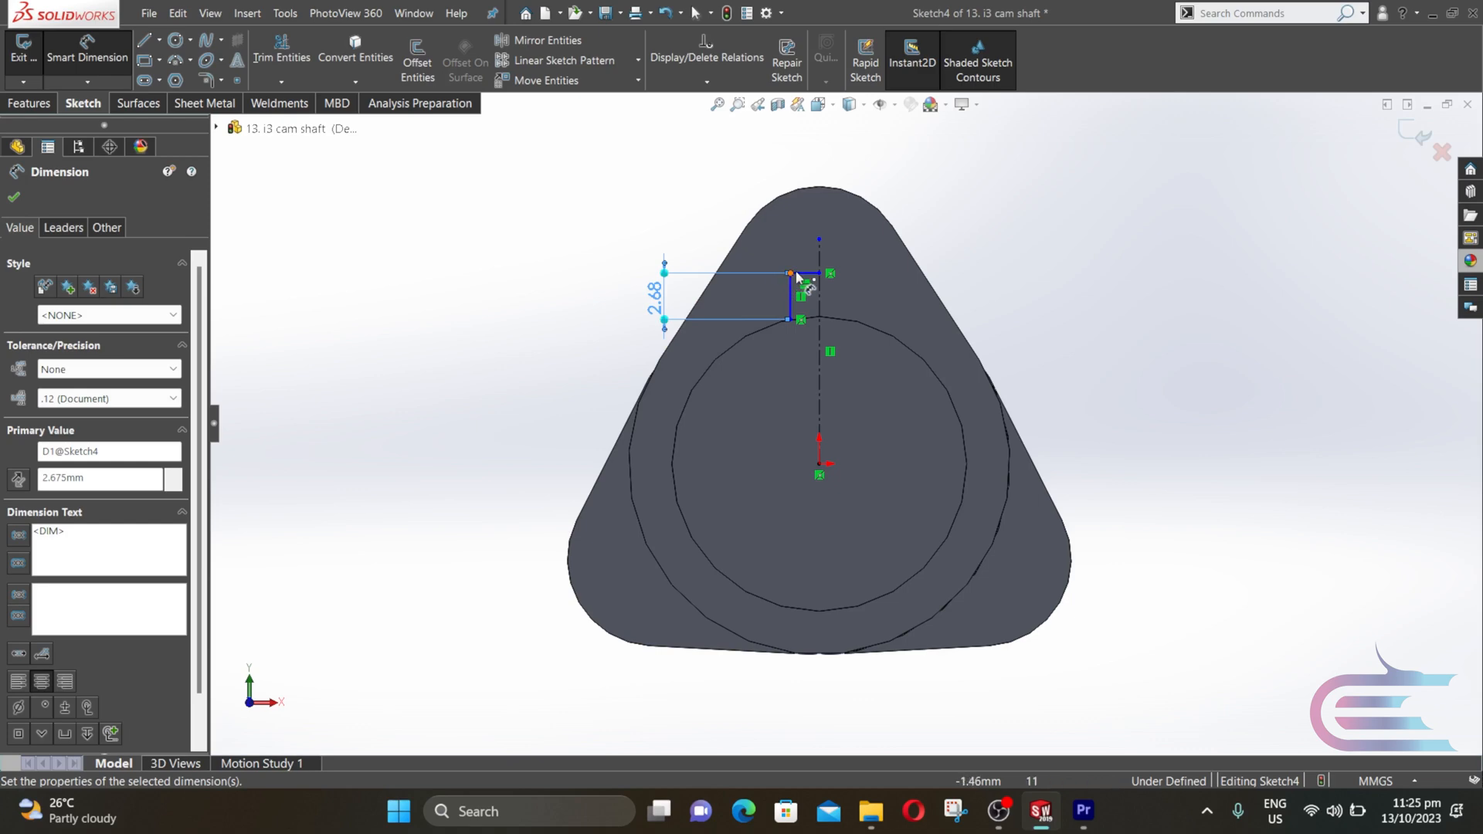
# - Dimension the short horizontal line's length as 2.5 mm
pyautogui.click(799, 274)
pyautogui.click(800, 256)
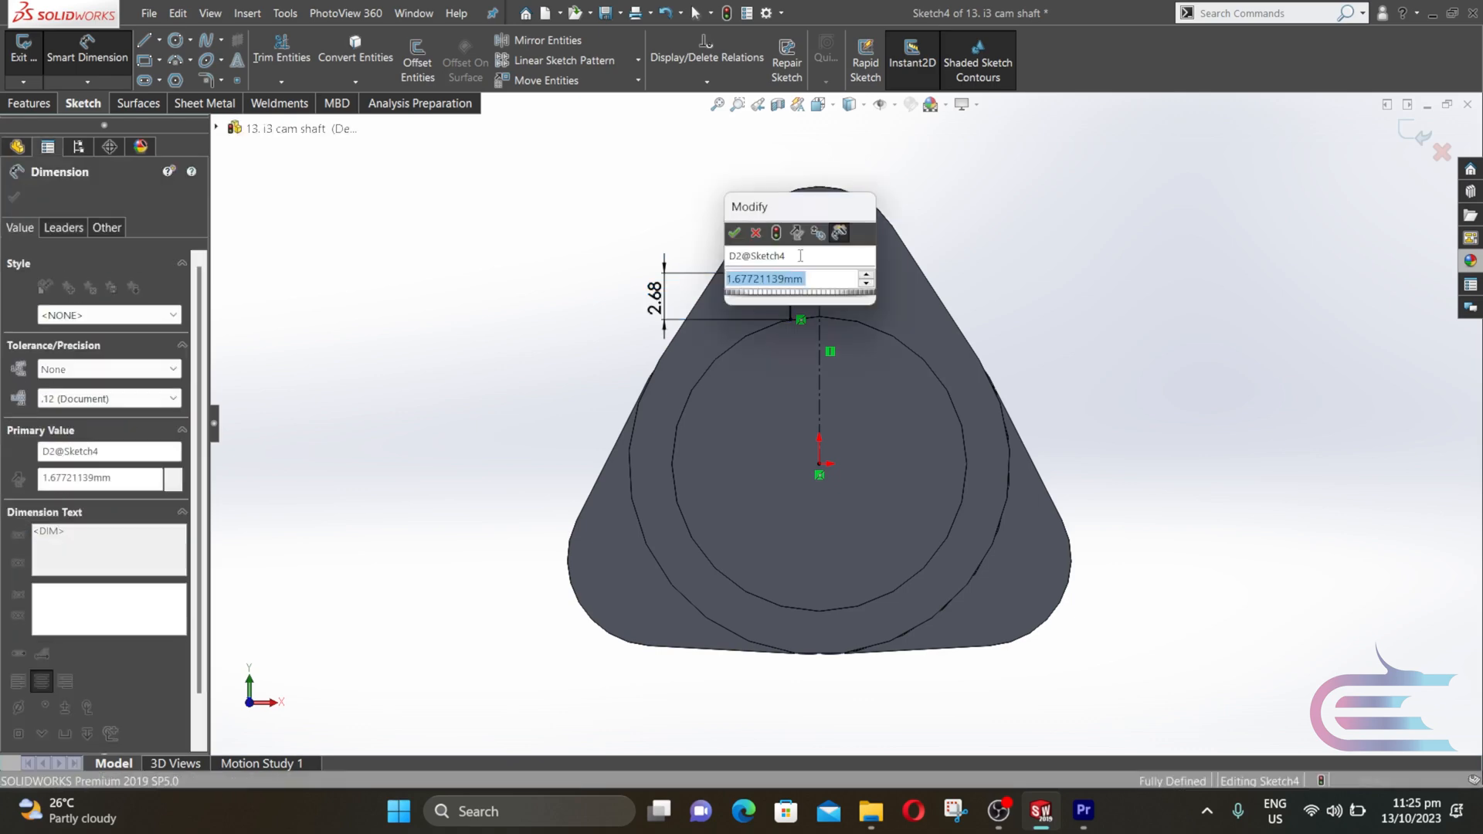
pyautogui.write('1.68')
pyautogui.press('Return')
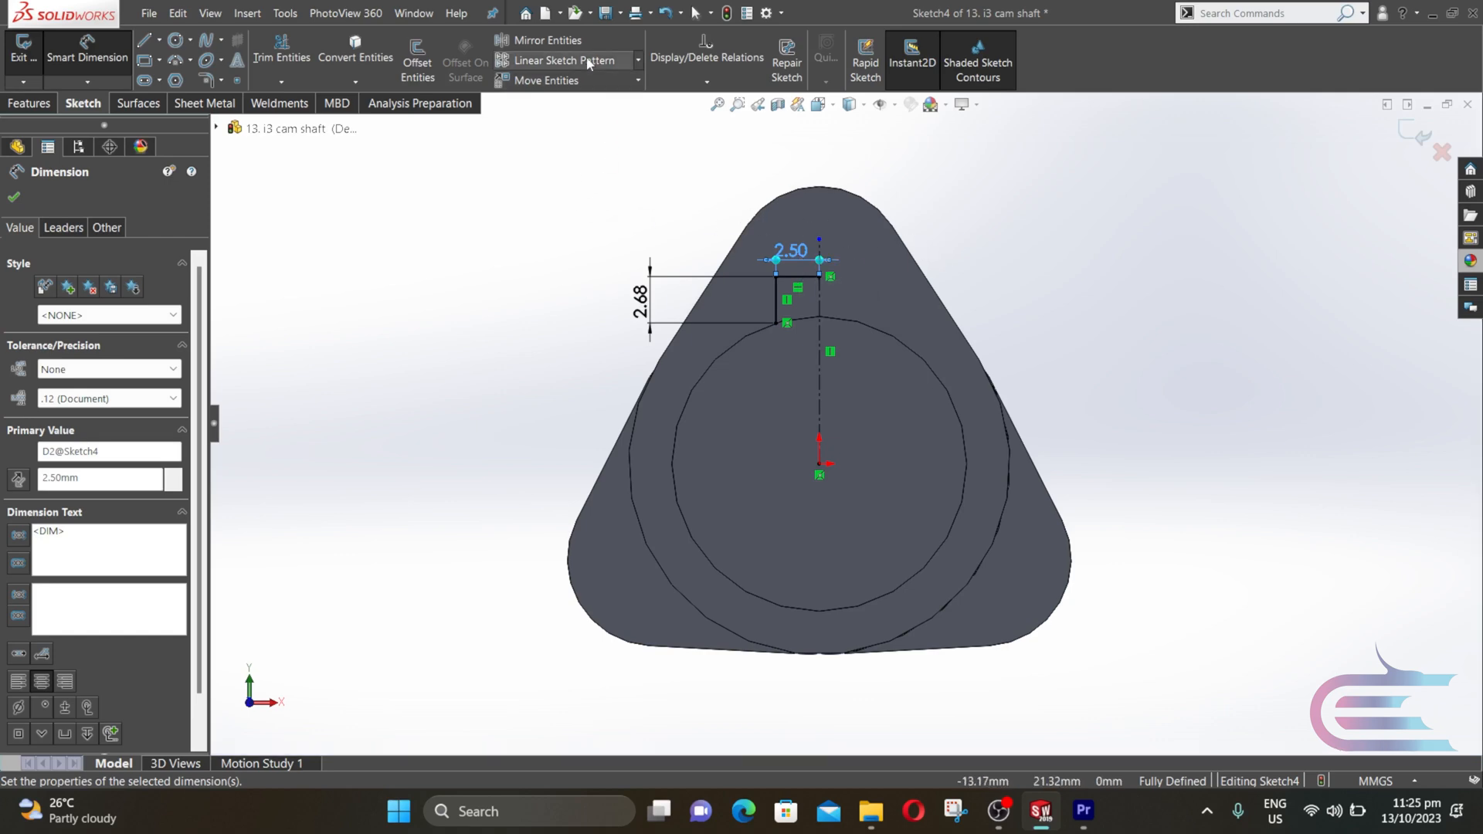
# - Mirror the short vertical and horizontal lines about the centerline, keeping the originals
pyautogui.click(581, 38)
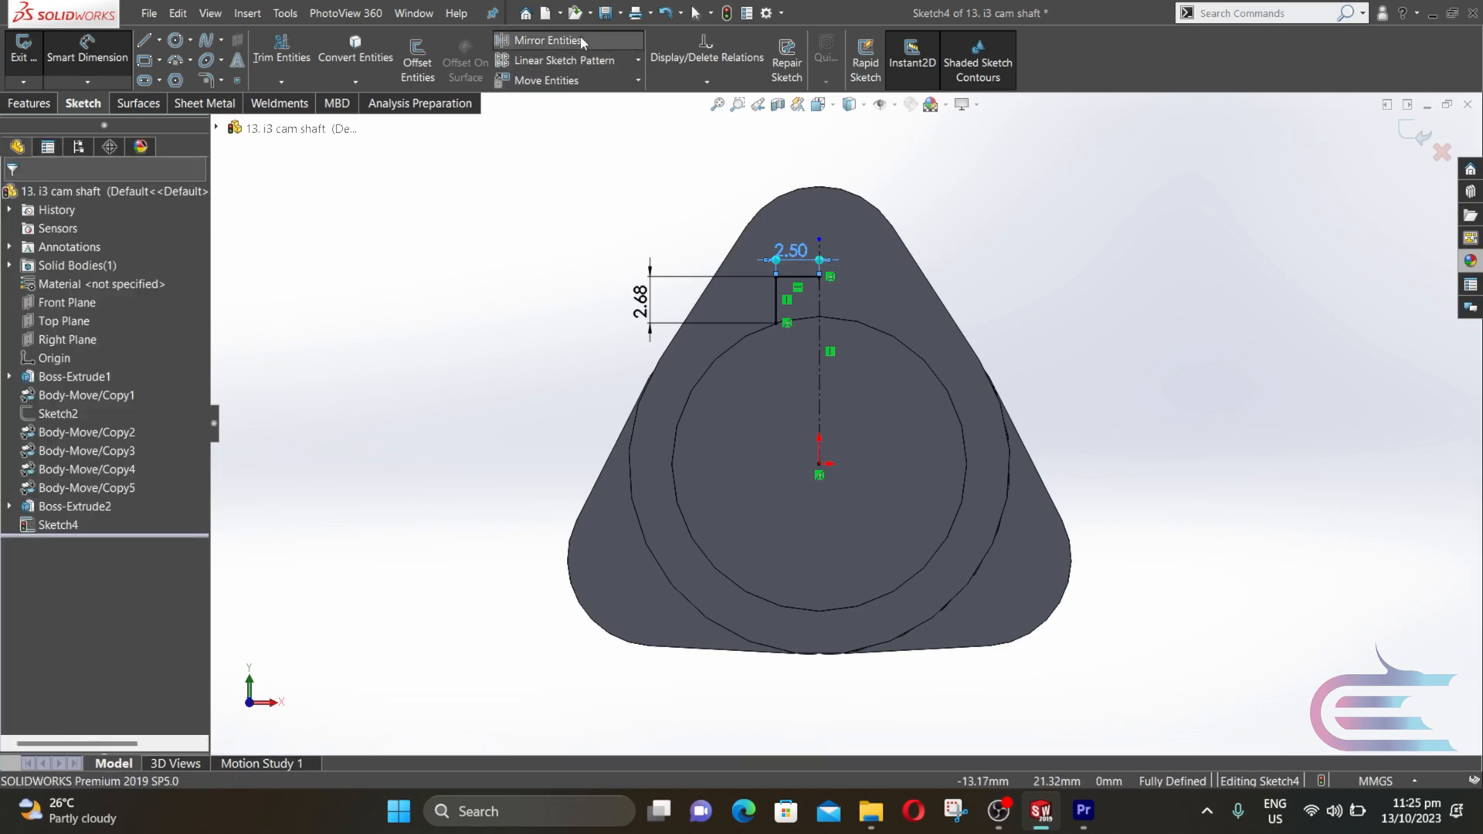
pyautogui.click(775, 298)
pyautogui.click(800, 276)
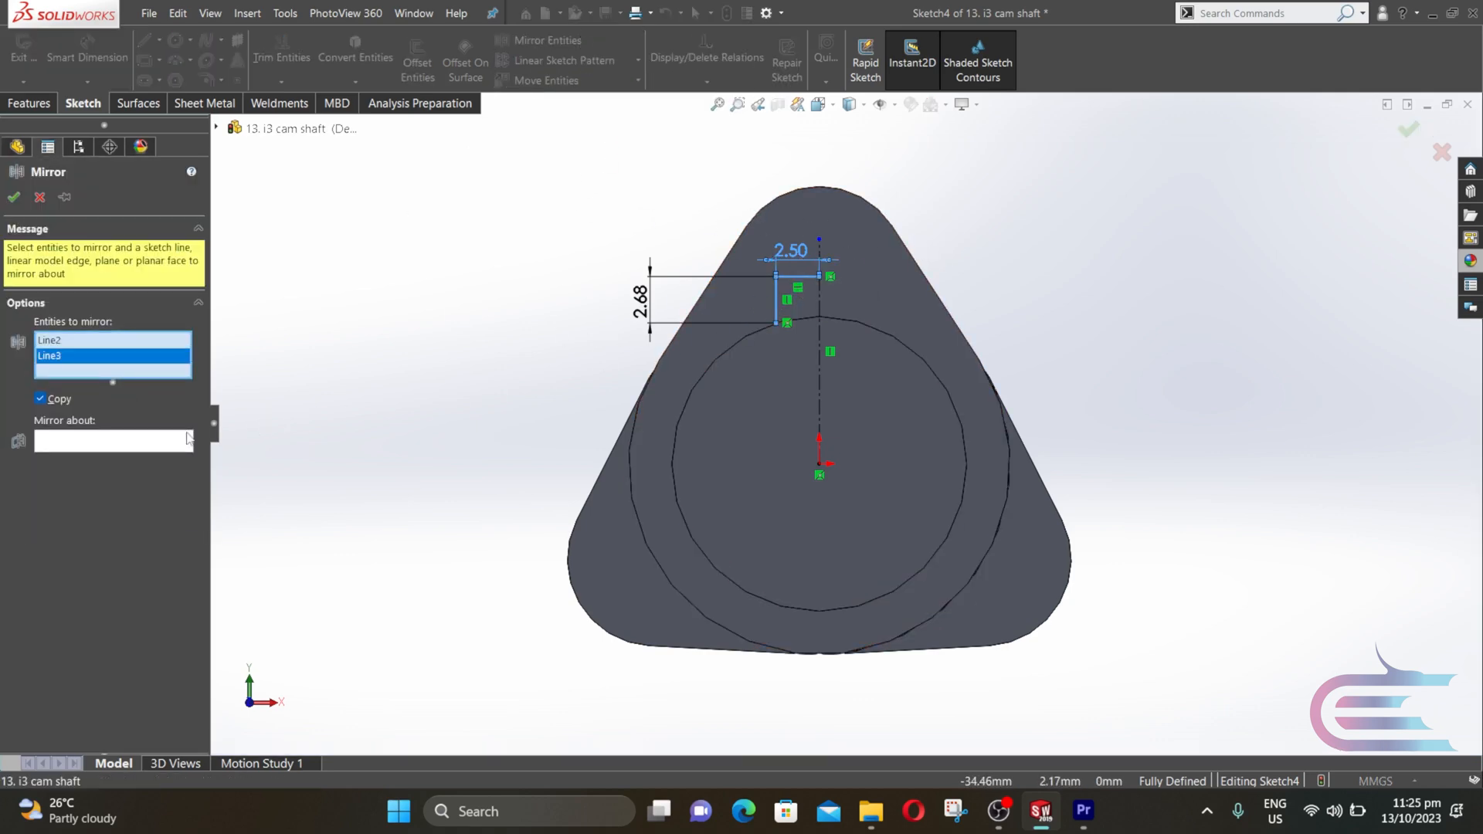
pyautogui.click(187, 438)
pyautogui.click(819, 301)
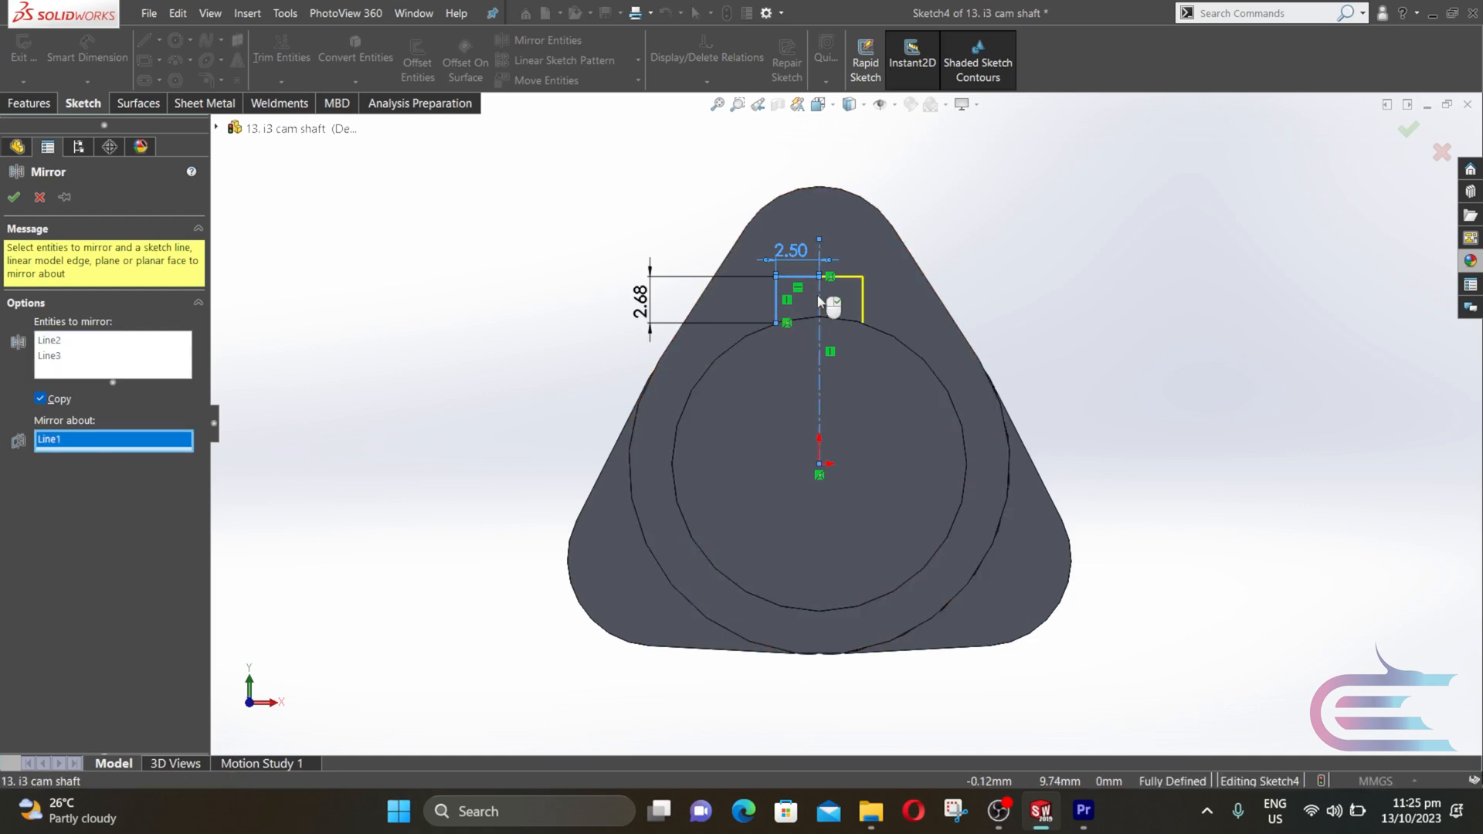
pyautogui.click(15, 197)
# - Set up a boss extrude of both rectangular regions above the shaft circle, with the thin feature turned off
pyautogui.click(34, 105)
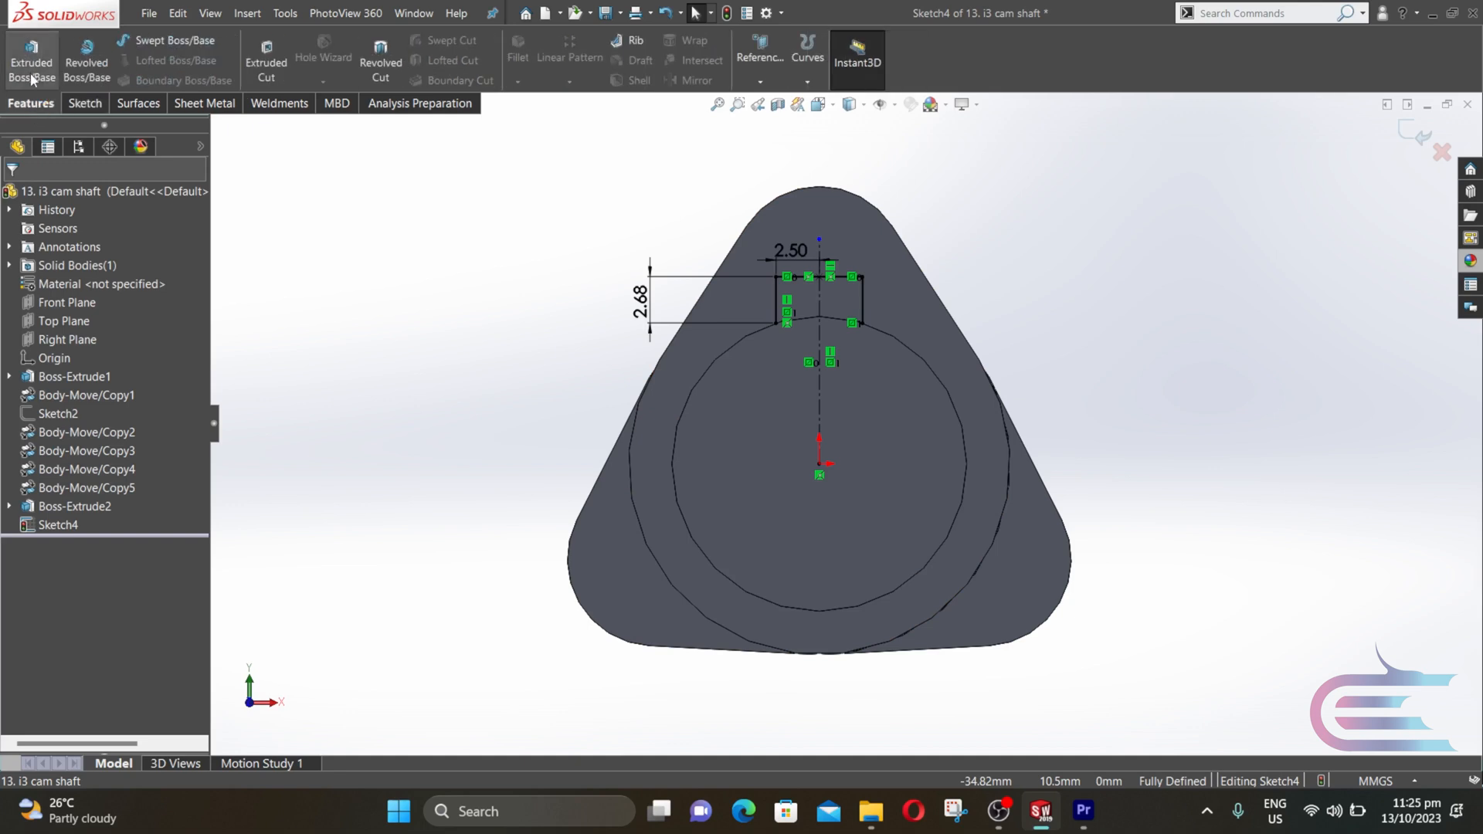
pyautogui.click(30, 58)
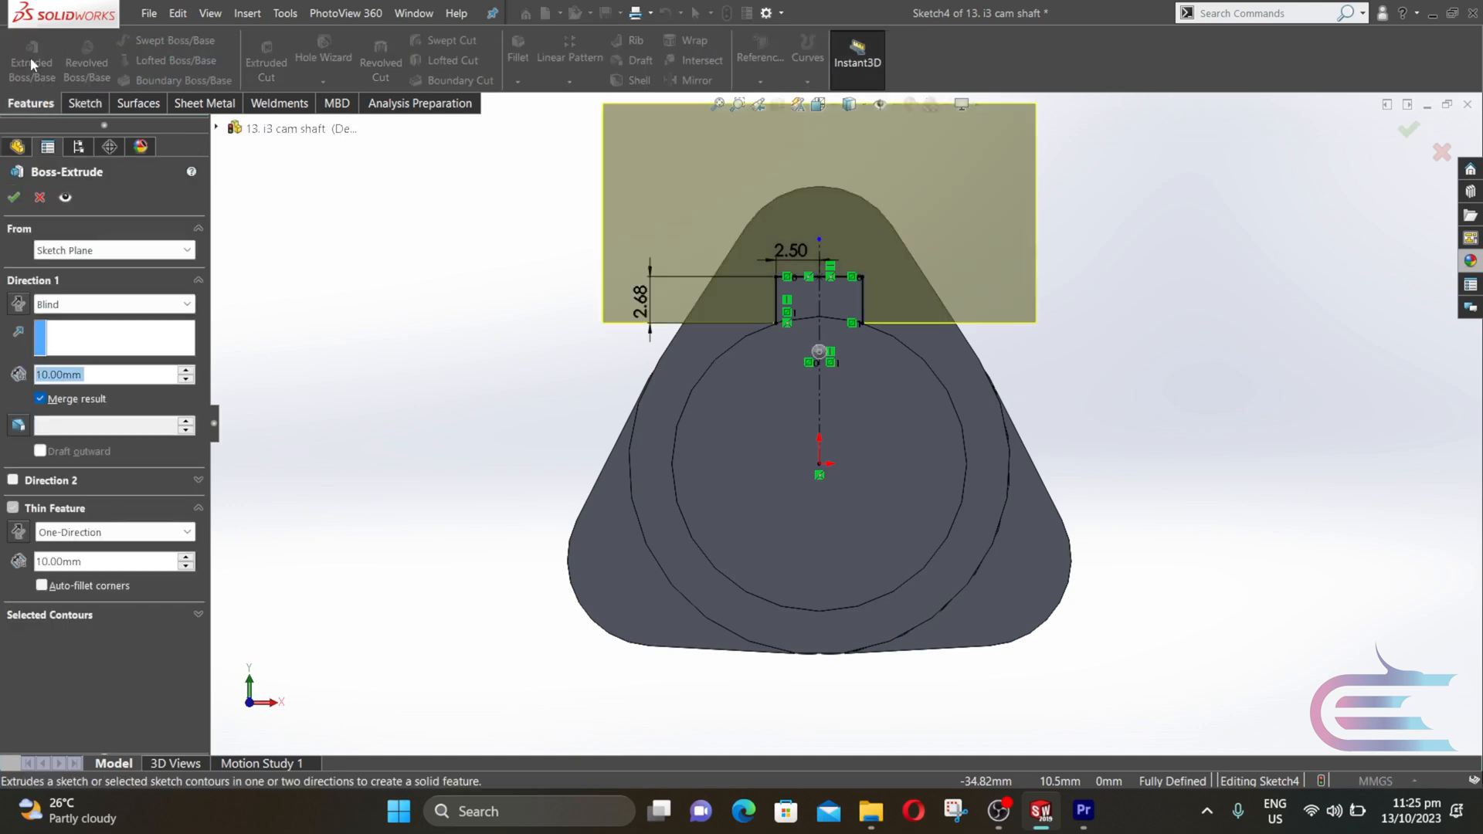
pyautogui.click(62, 616)
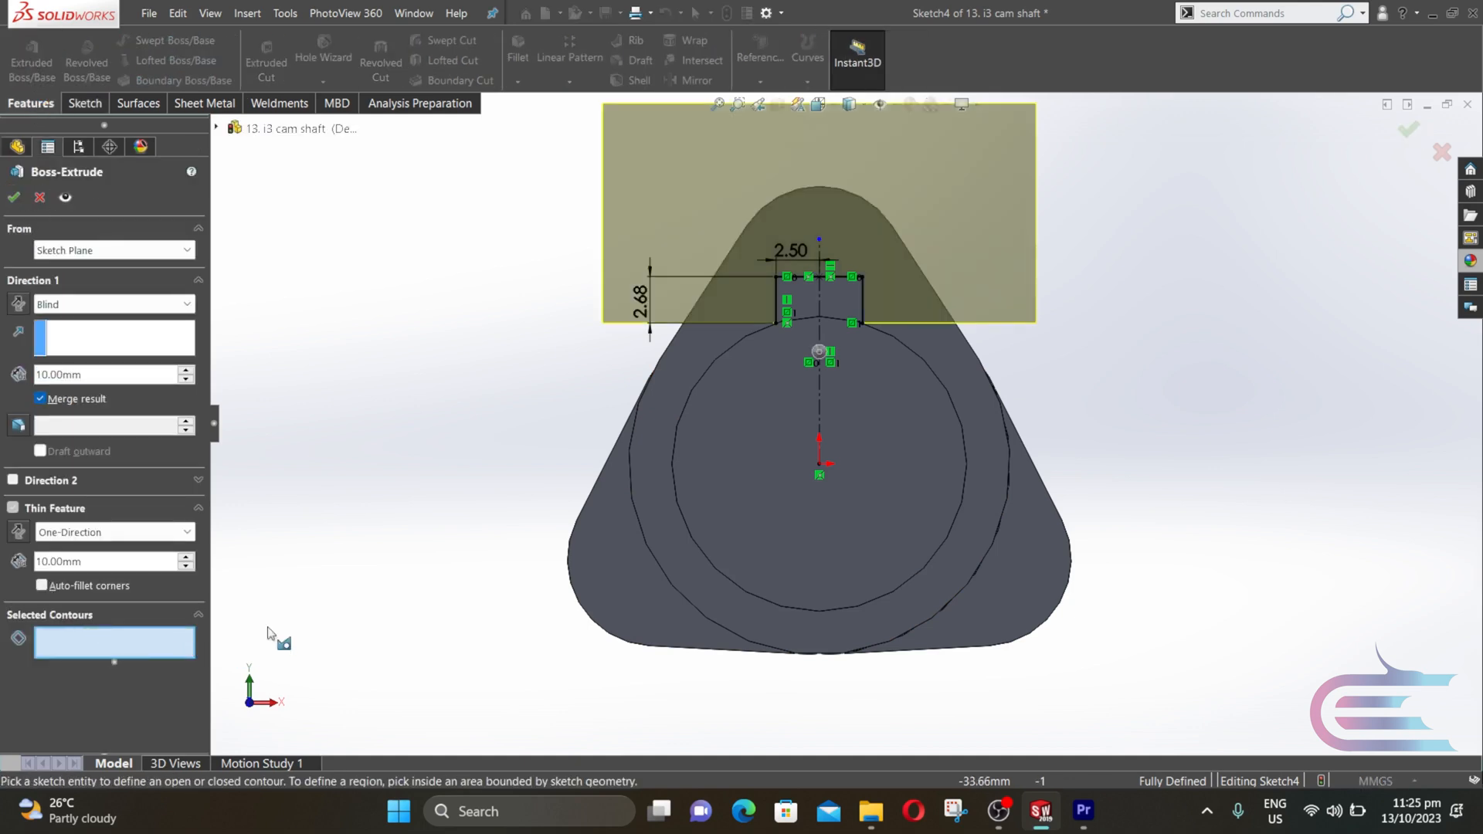
pyautogui.click(803, 297)
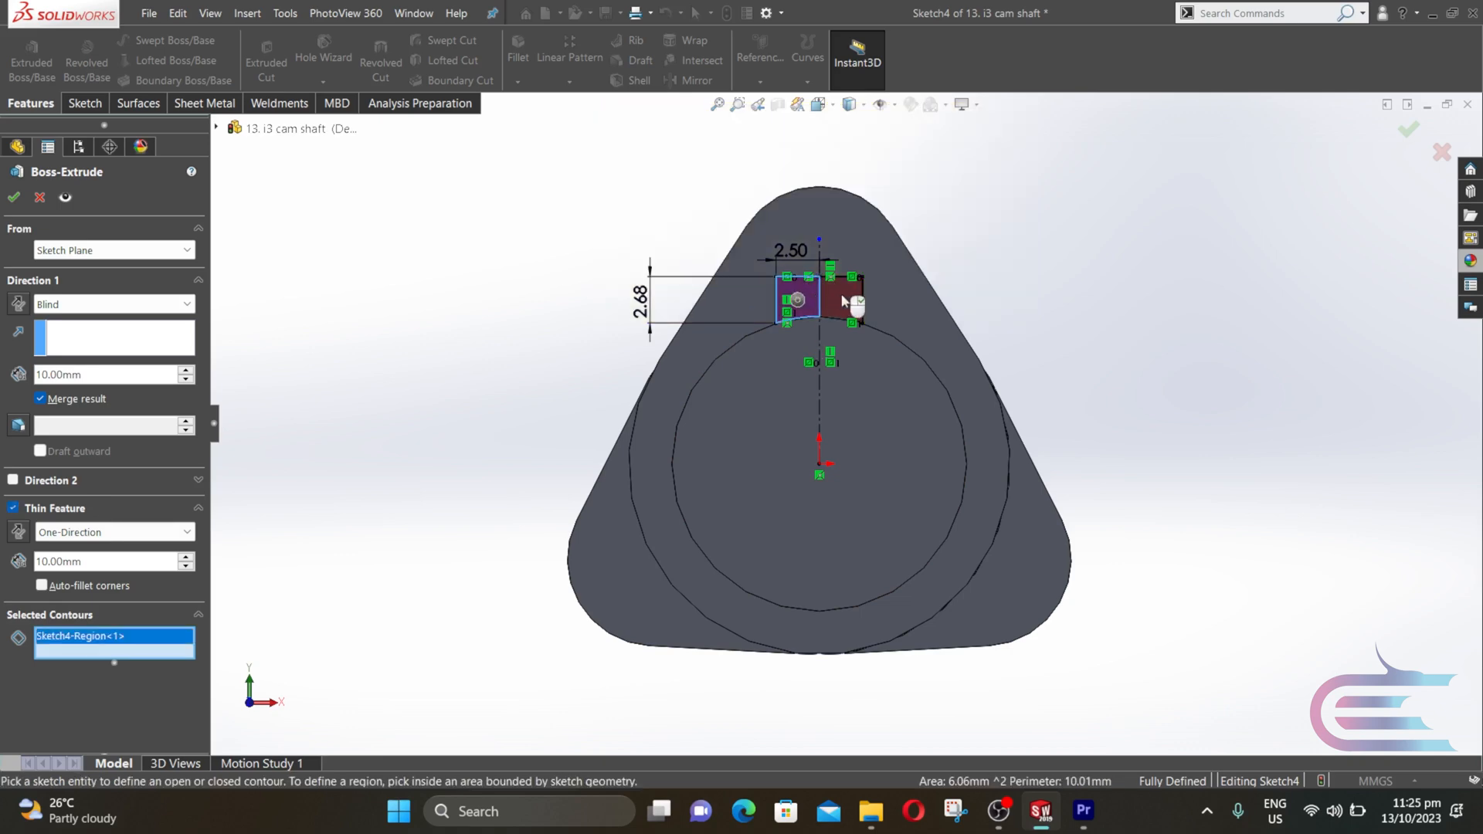
pyautogui.click(839, 292)
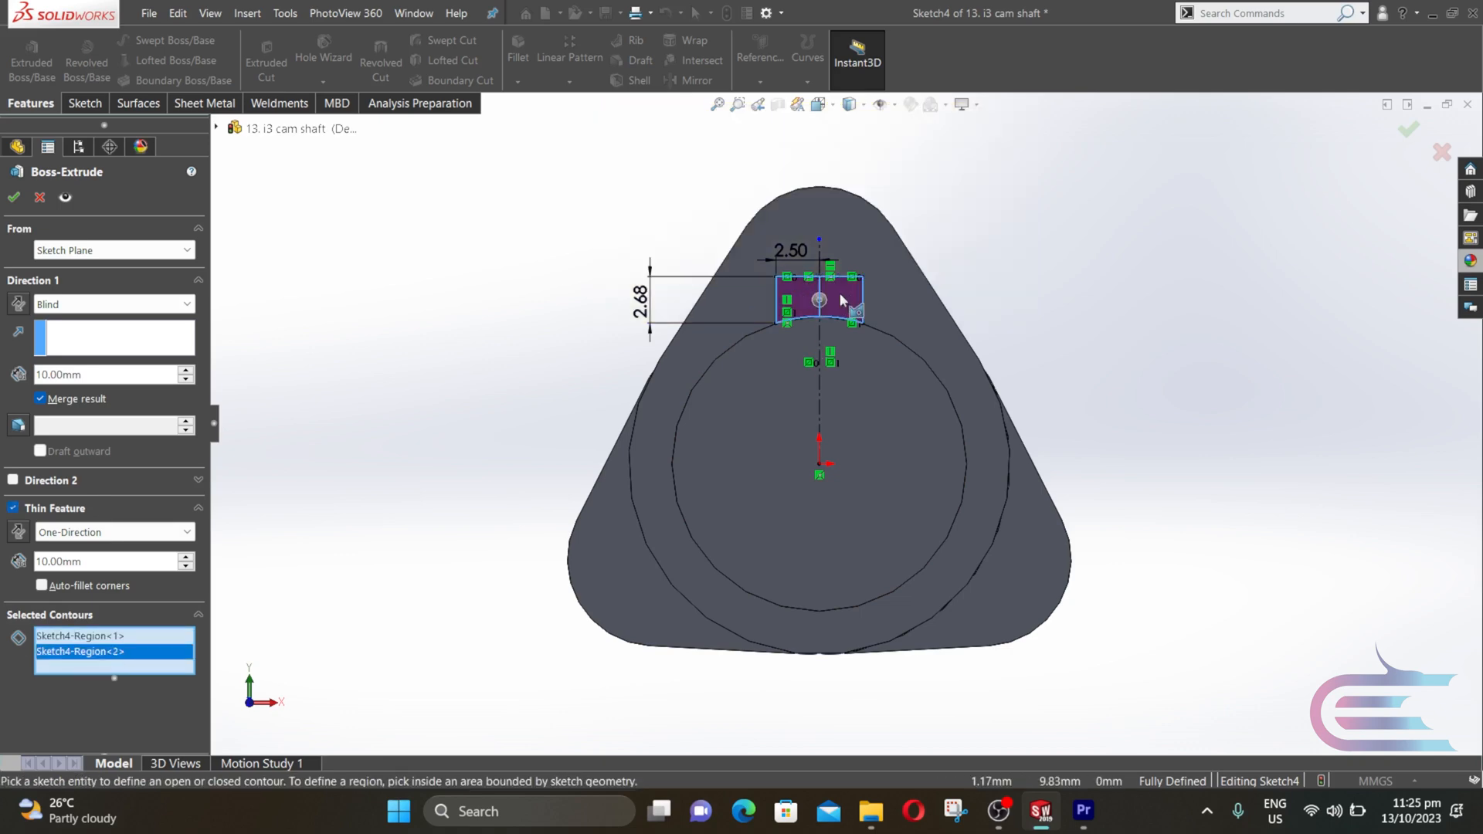
pyautogui.click(12, 508)
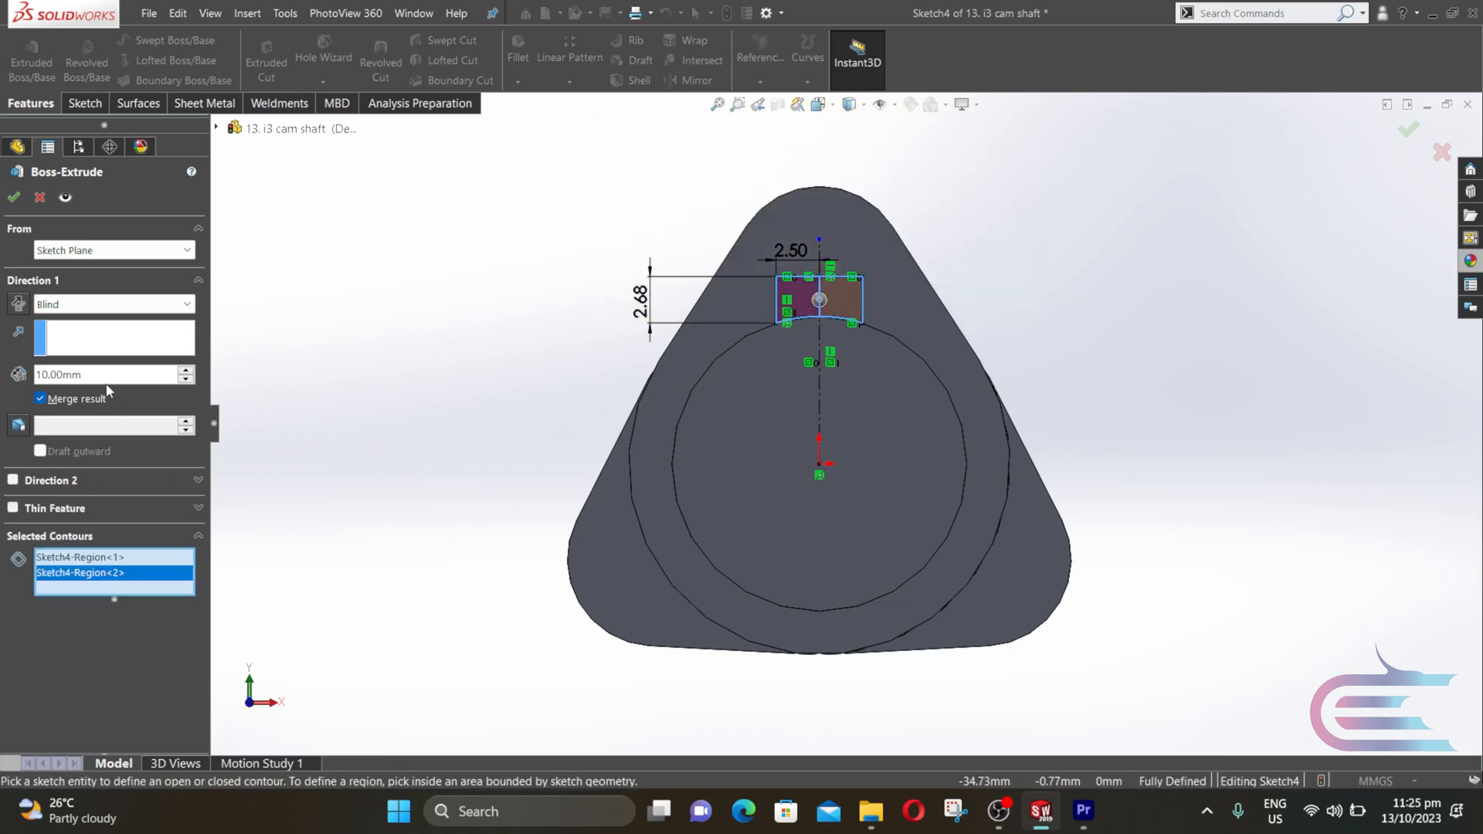
# - Extrude the key profile 25 mm blind in the reversed direction, along the shaft toward the cams
pyautogui.write('25')
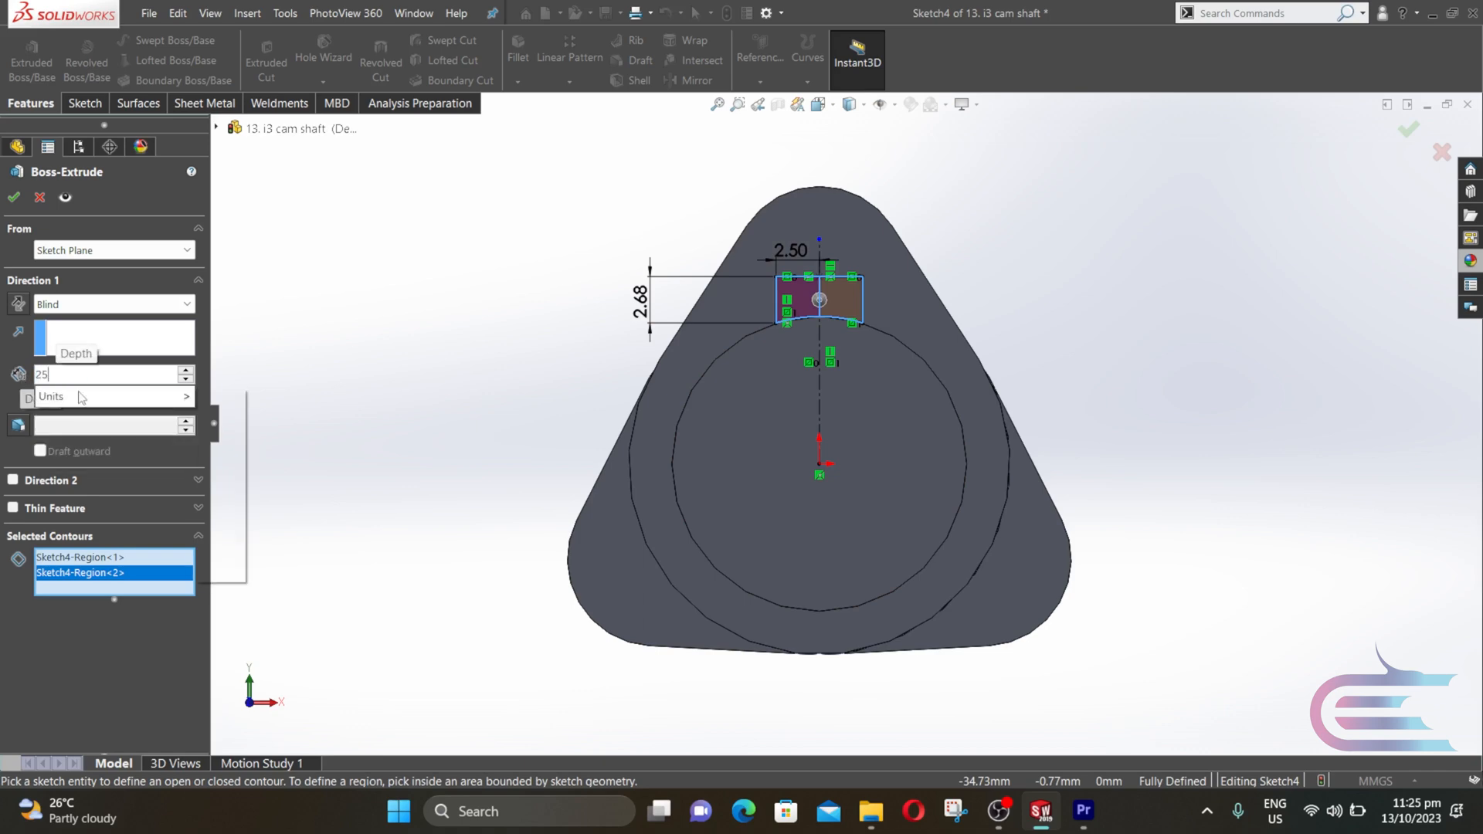
pyautogui.press('Return')
pyautogui.hotkey('ctrl', '7')
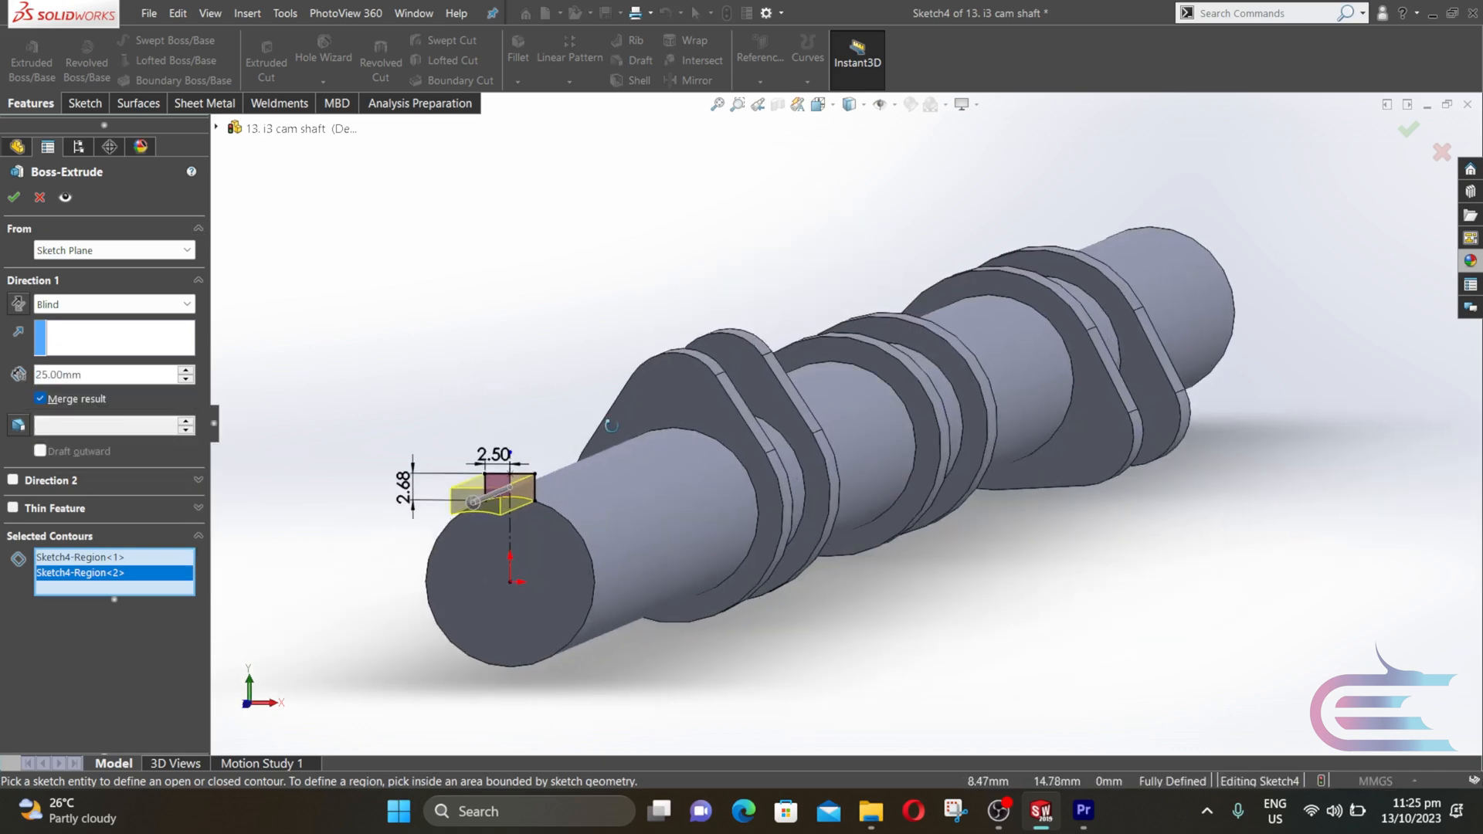
pyautogui.click(21, 306)
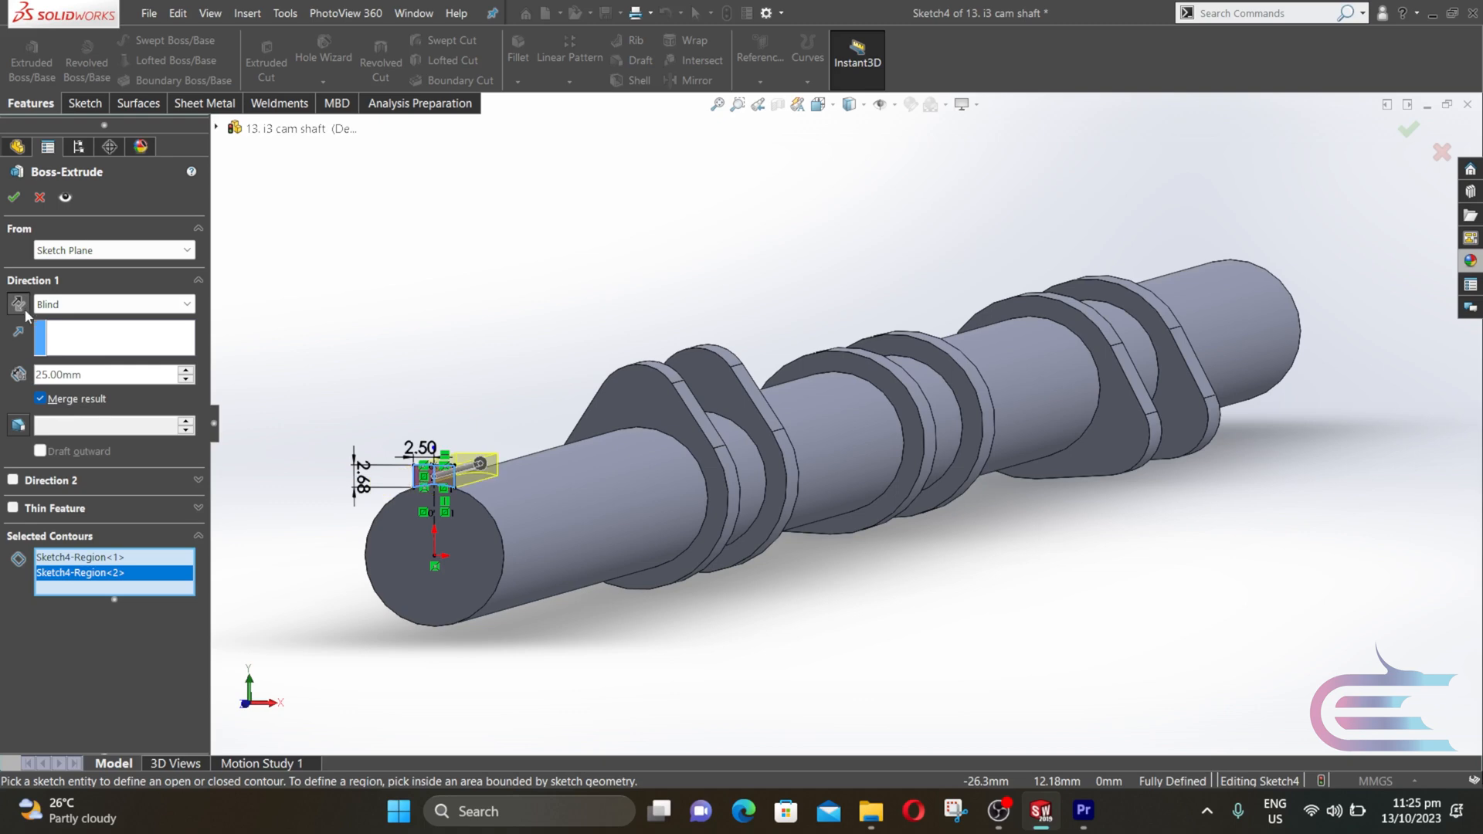
pyautogui.click(15, 198)
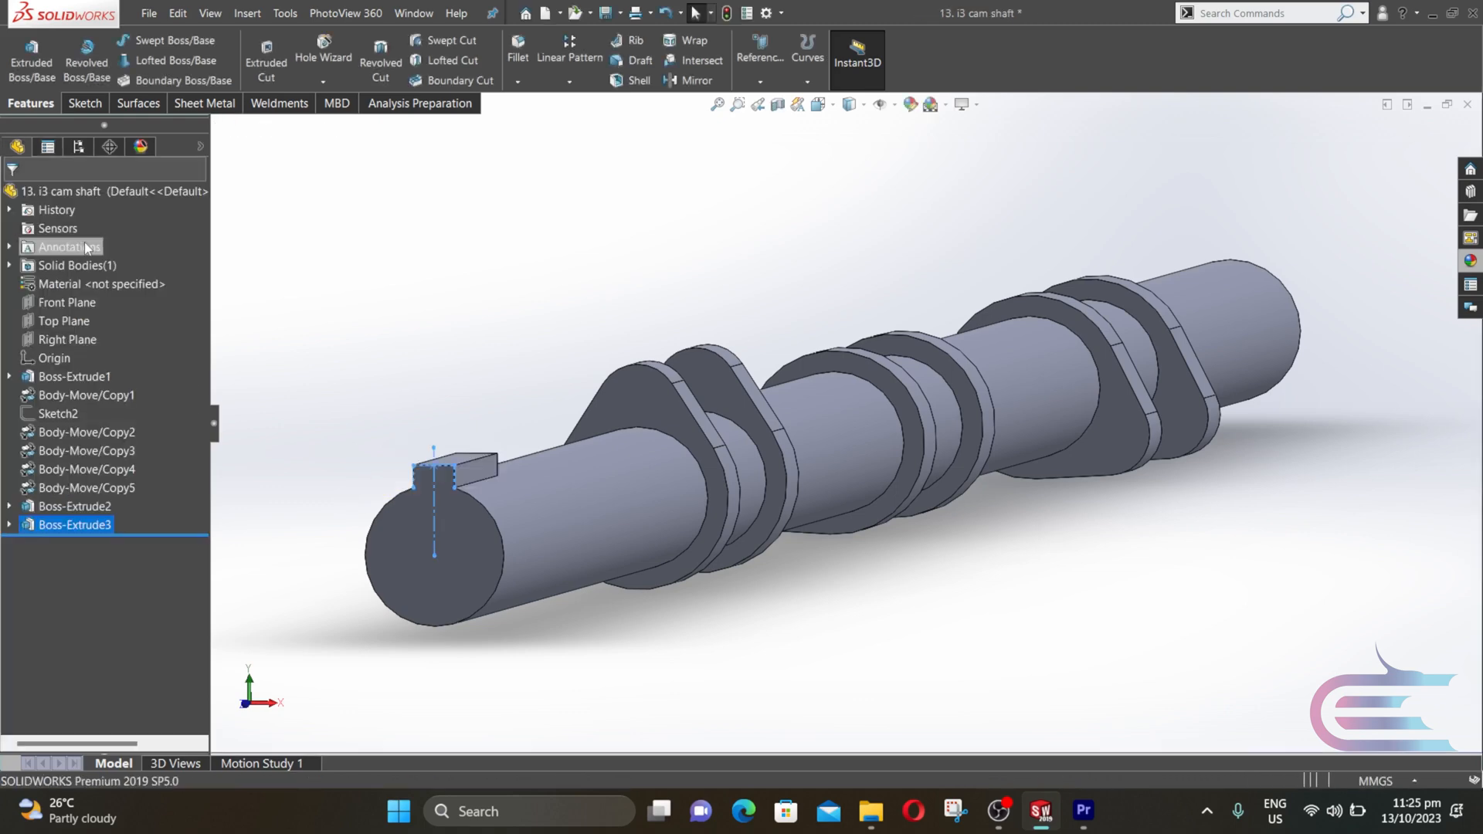
# - Chamfer the top edge at the key's inner end with a 5 mm distance and a 30° angle
pyautogui.moveTo(452, 378); pyautogui.dragTo(457, 412, button='middle')
pyautogui.scroll(2, 539, 564)
pyautogui.scroll(-3, 541, 572)
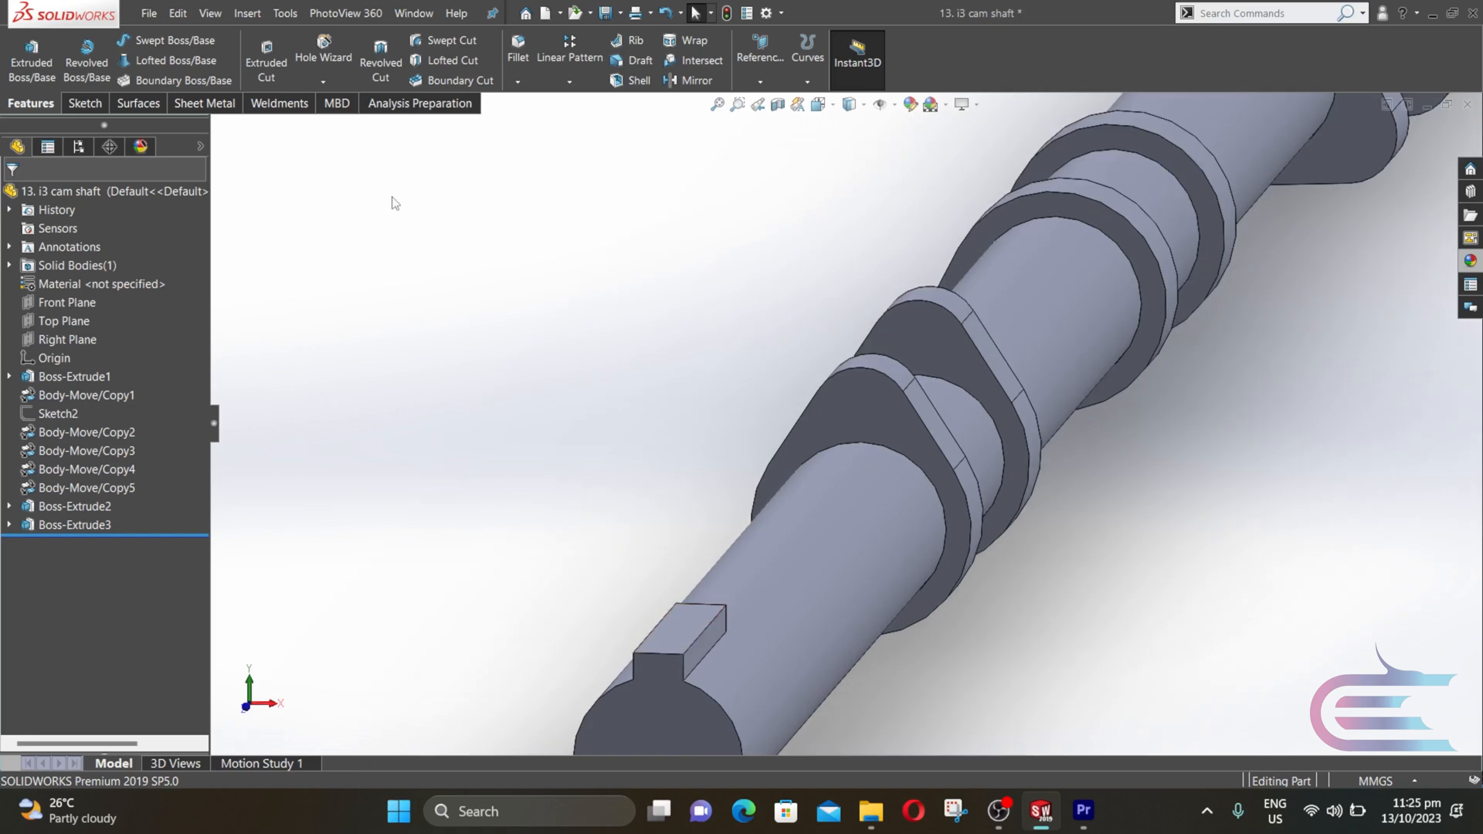
pyautogui.click(519, 83)
pyautogui.click(513, 124)
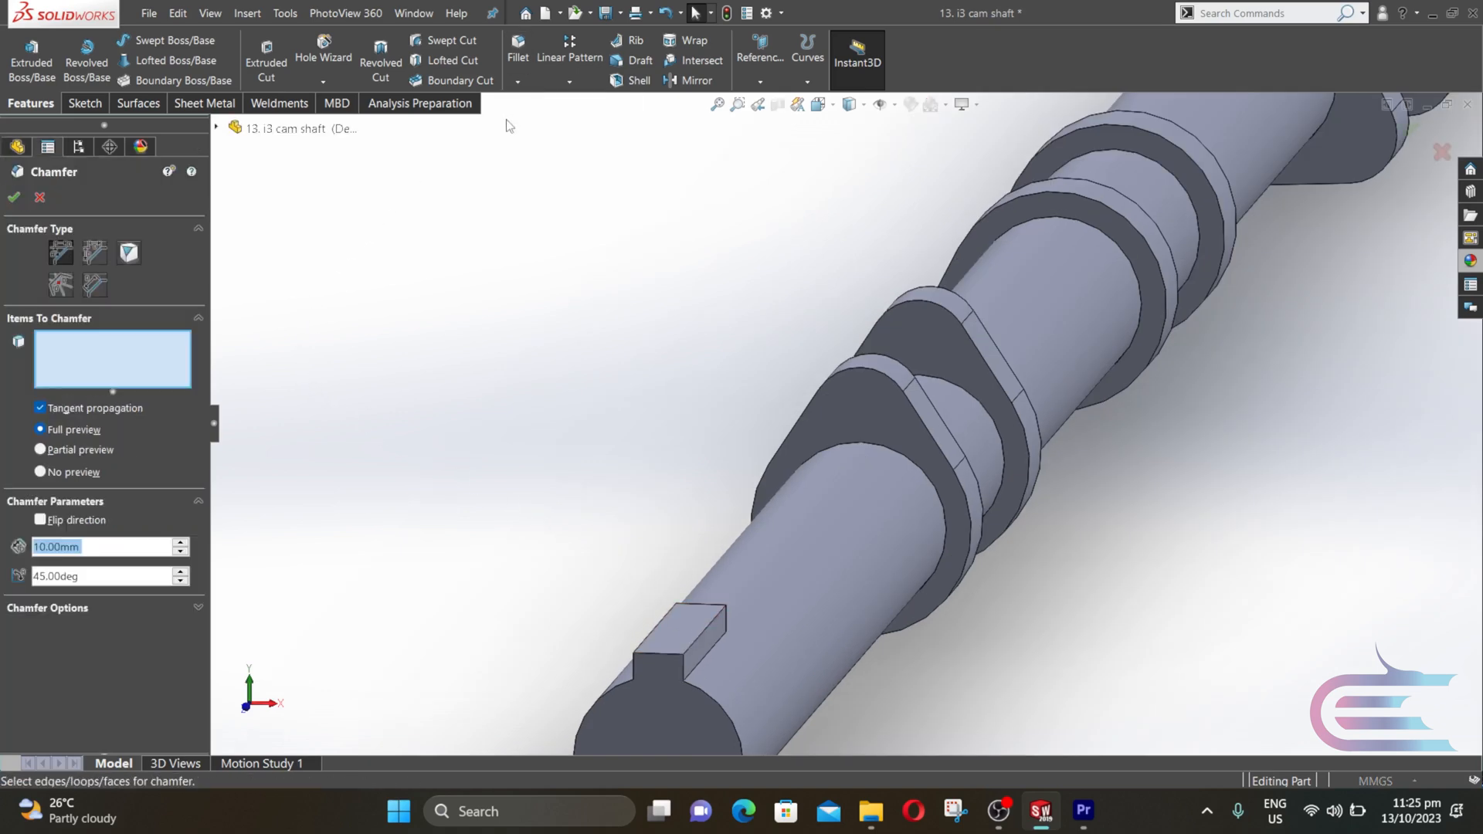
pyautogui.click(710, 609)
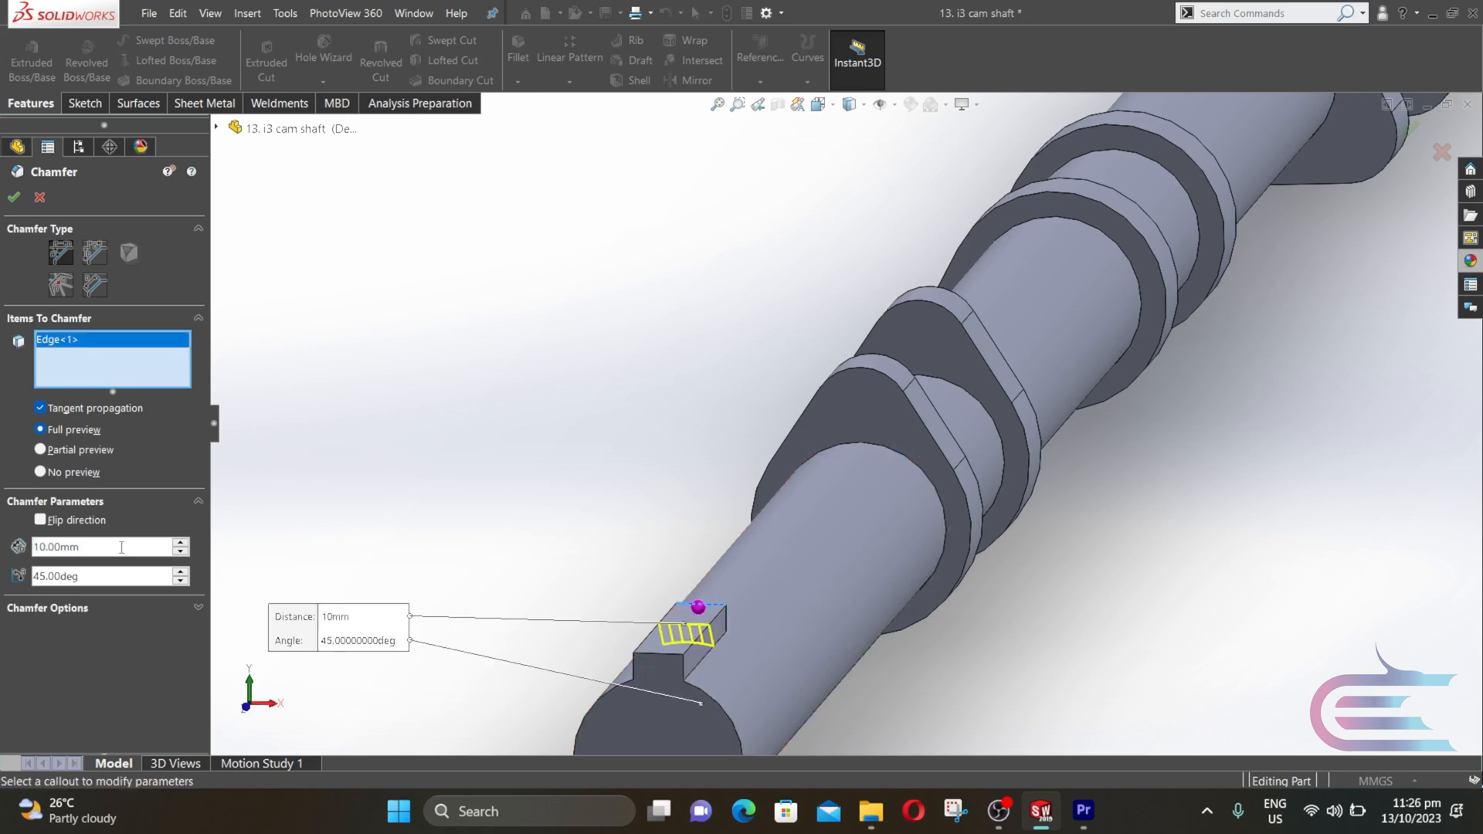
pyautogui.moveTo(121, 547); pyautogui.dragTo(2, 550)
pyautogui.write('5')
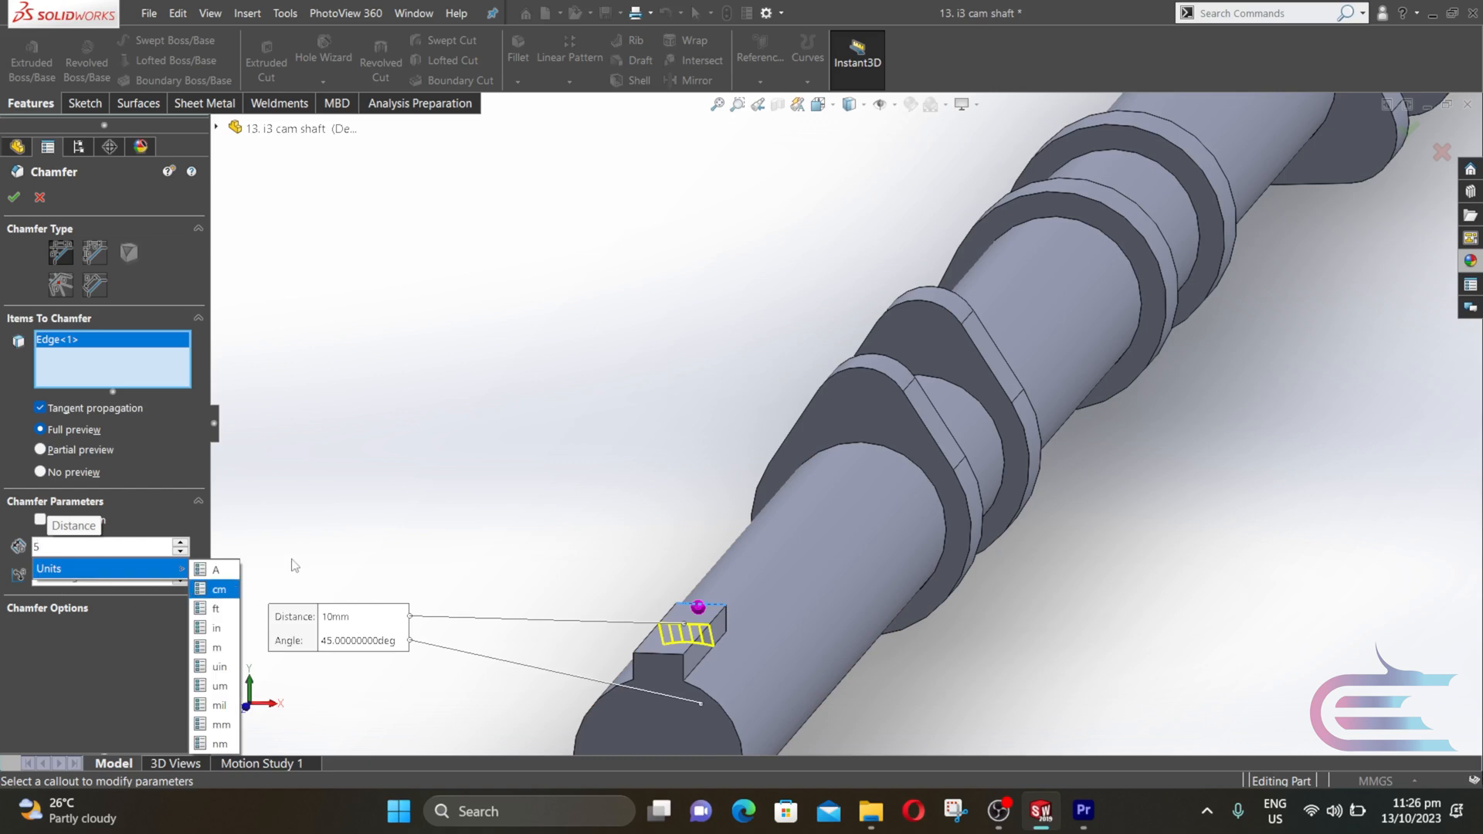
pyautogui.click(63, 578)
pyautogui.moveTo(64, 583); pyautogui.dragTo(33, 580)
pyautogui.write('30')
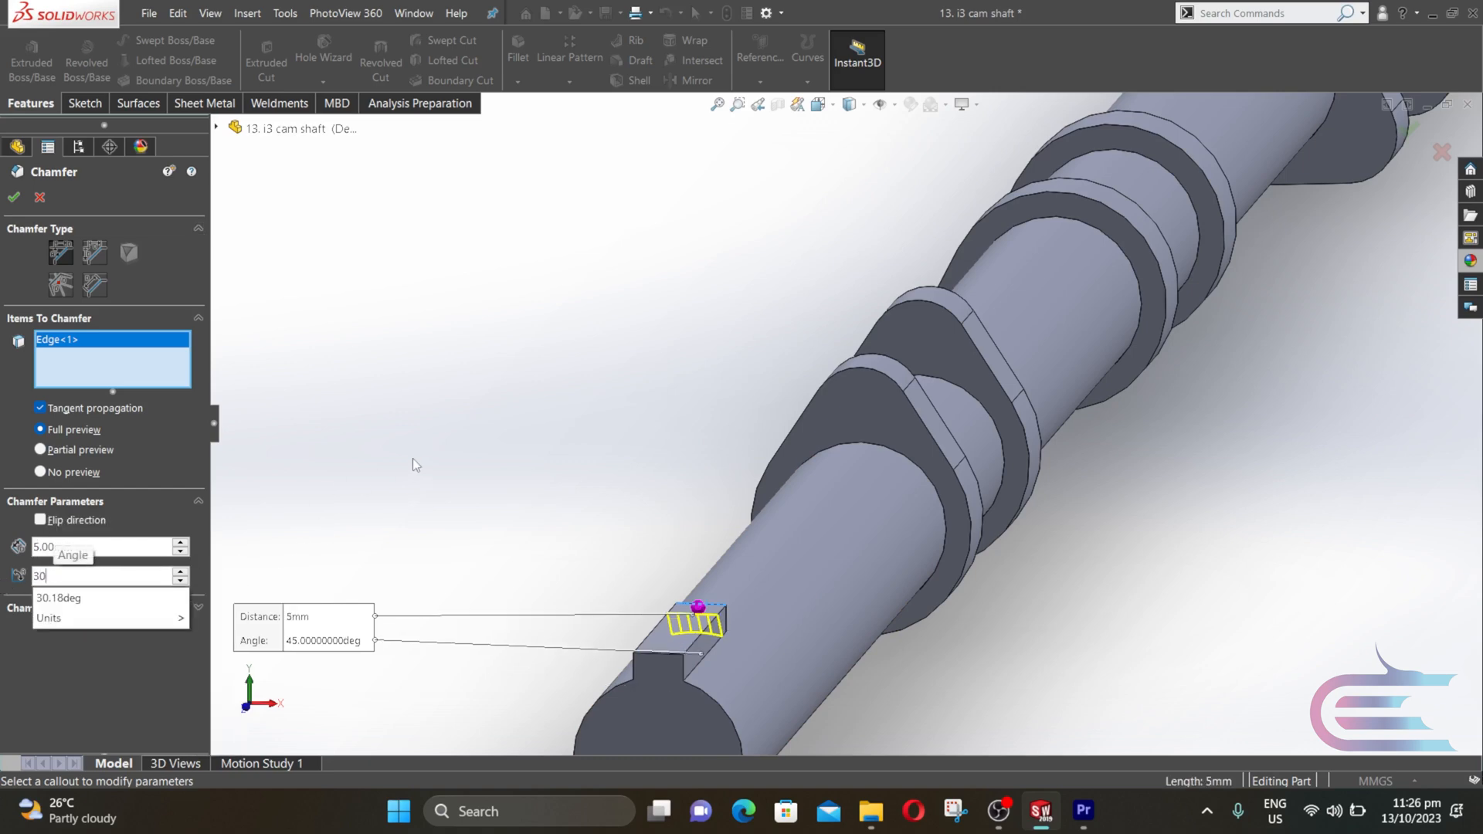
pyautogui.press('Return')
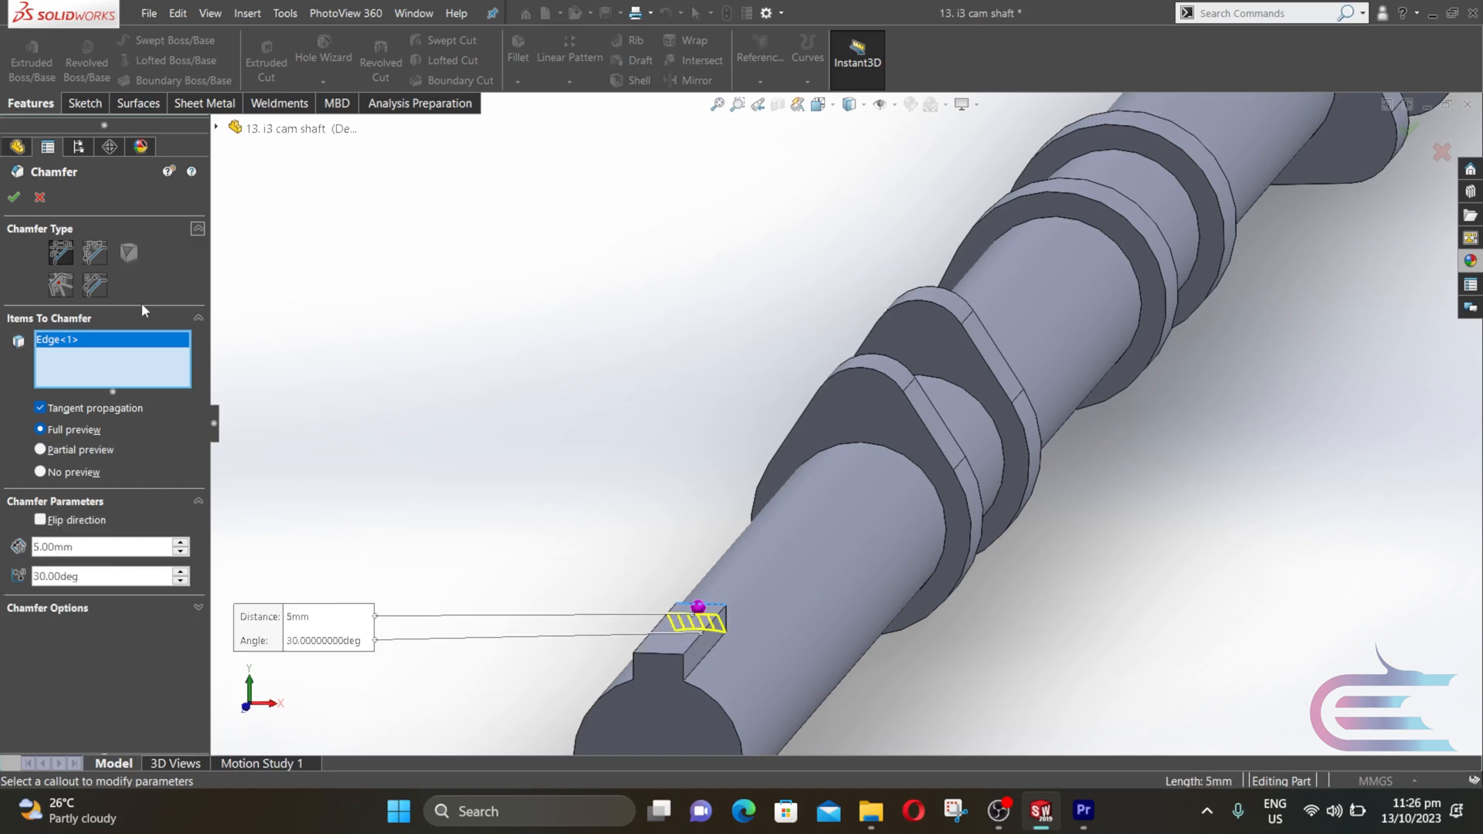
pyautogui.click(14, 198)
# - Apply the burnished tungsten metal appearance to the whole camshaft
pyautogui.press('f')
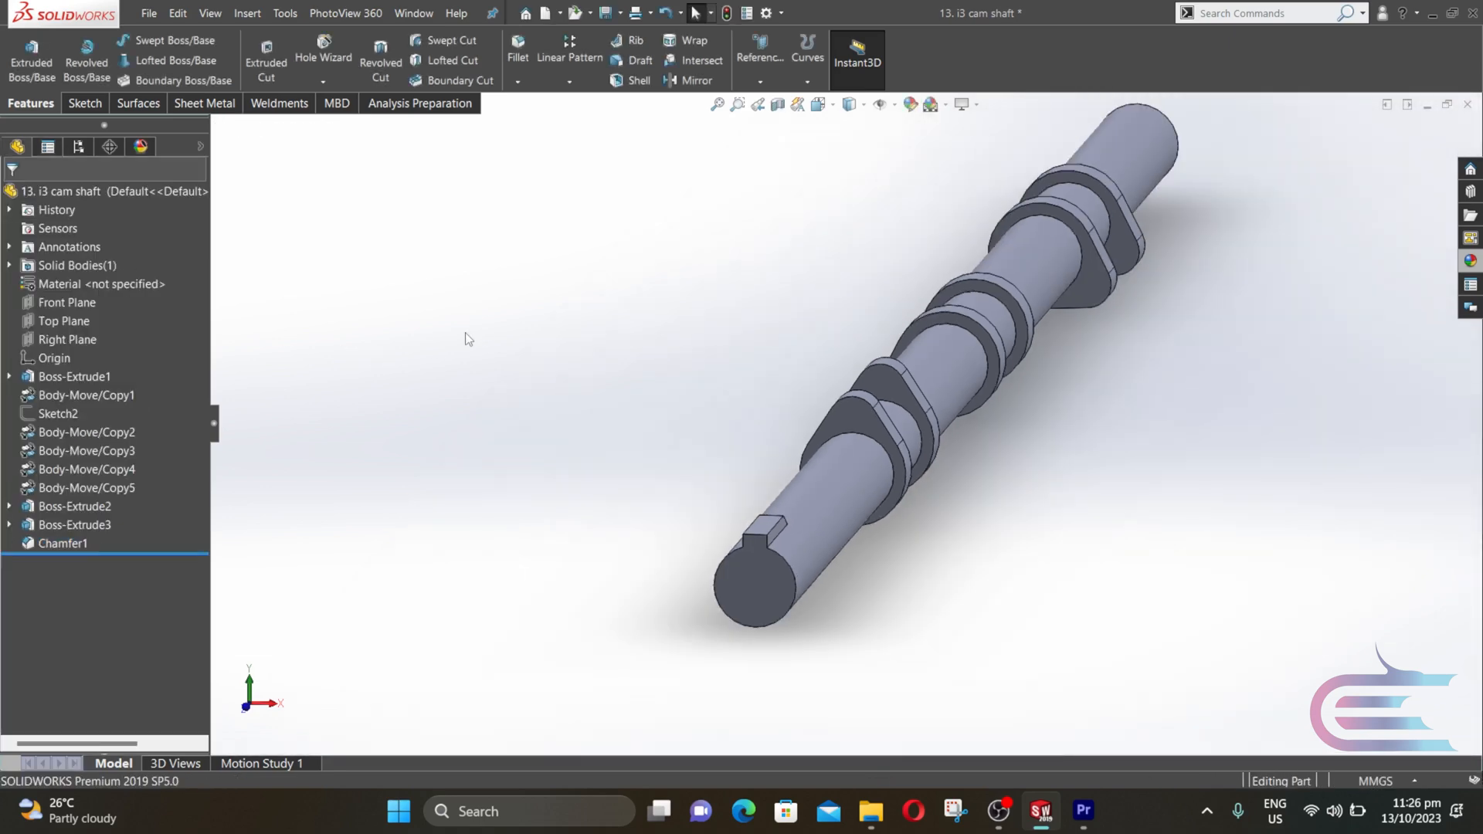
pyautogui.moveTo(780, 485); pyautogui.dragTo(664, 495, button='middle')
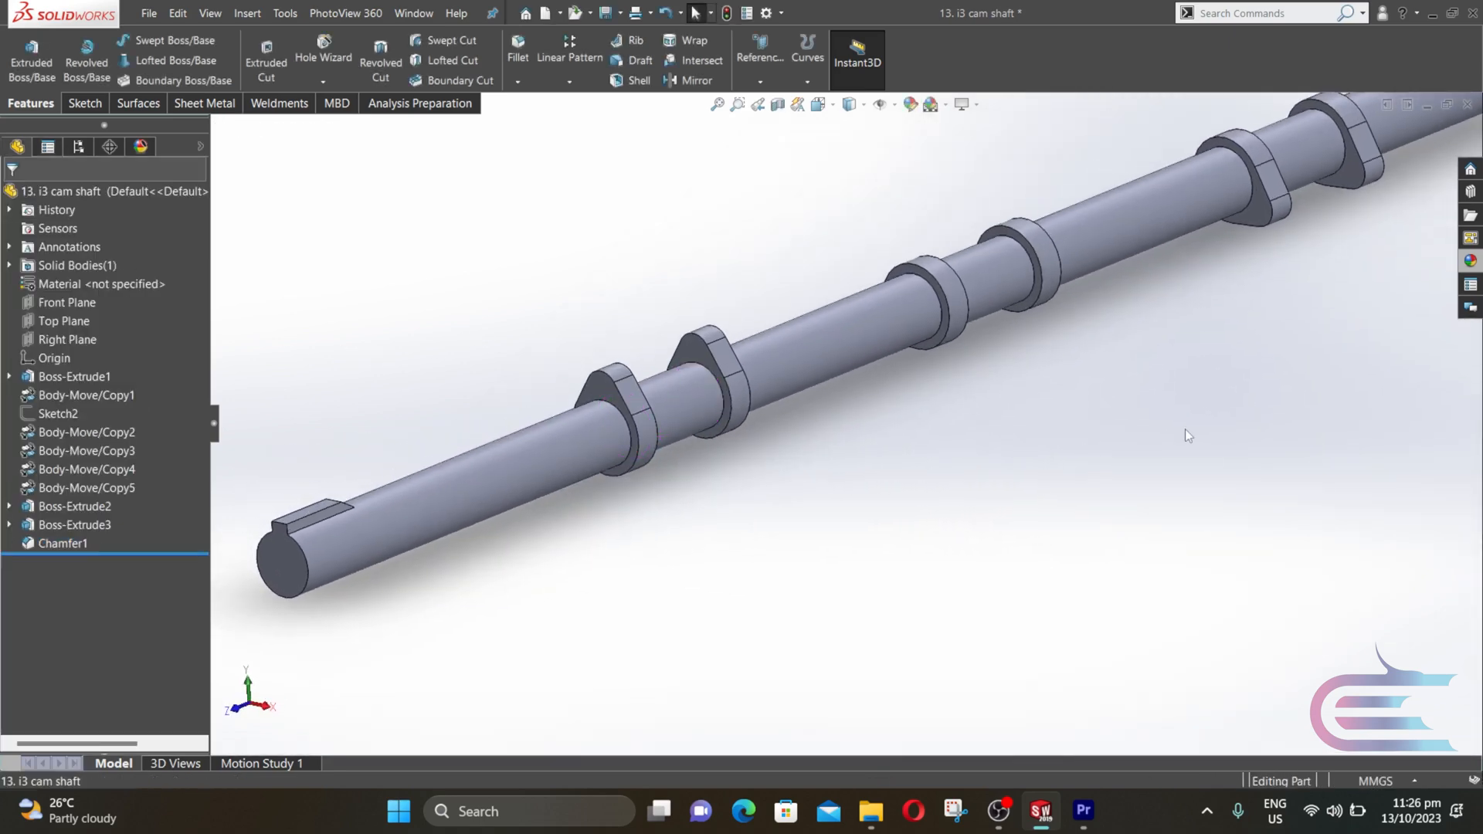
pyautogui.click(1470, 261)
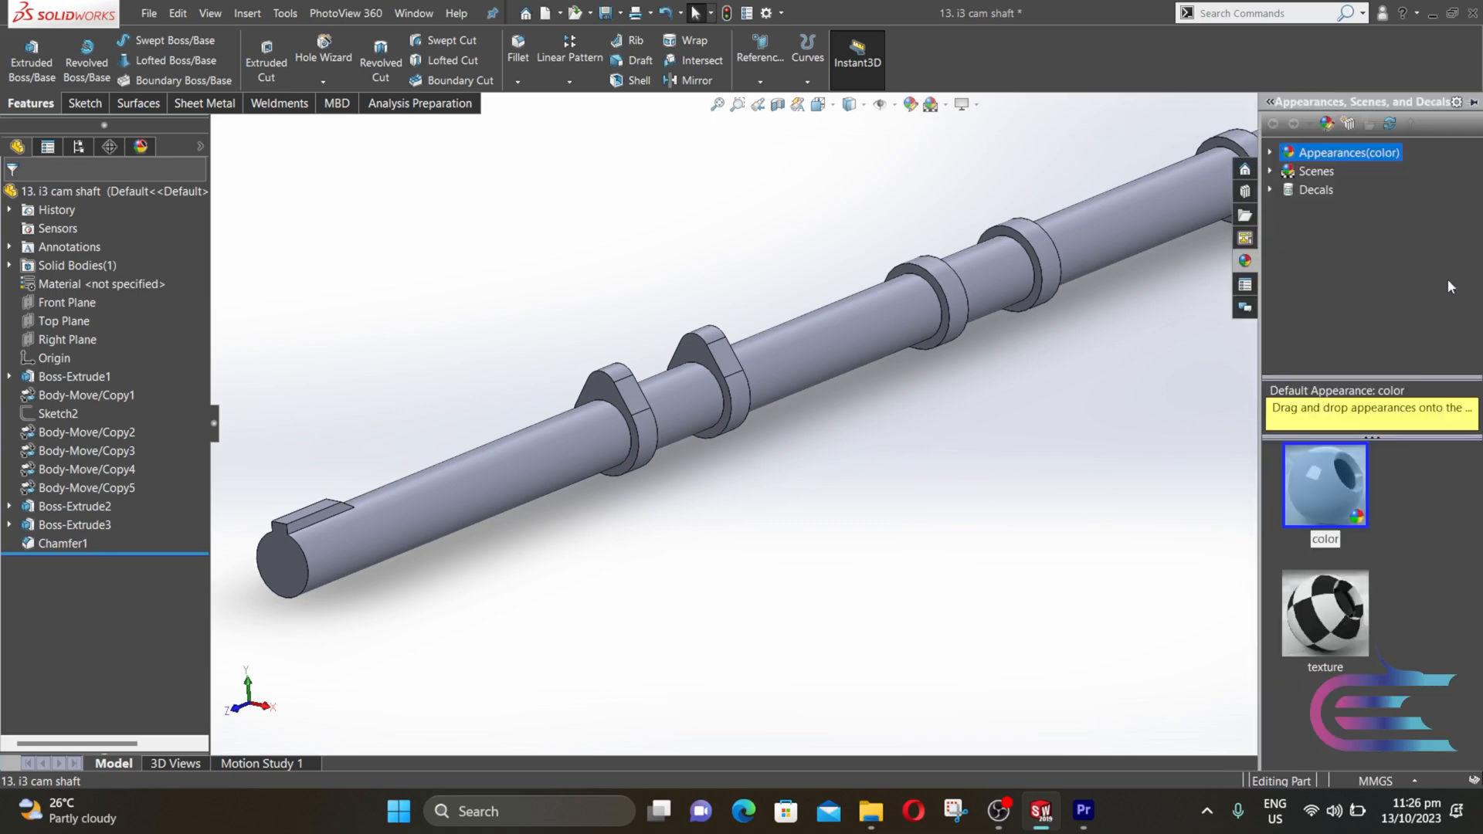
pyautogui.click(1272, 154)
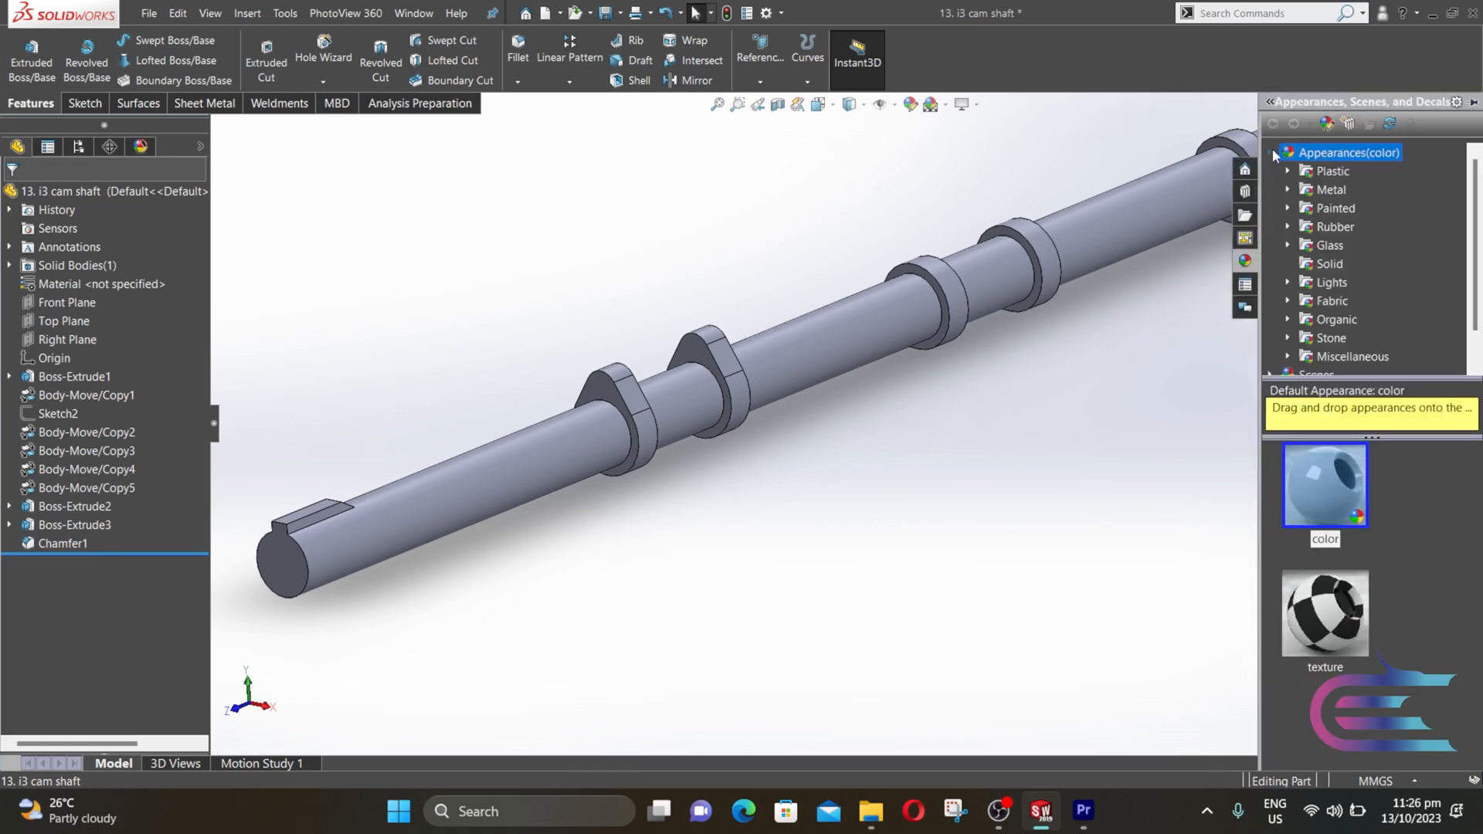
pyautogui.click(1290, 190)
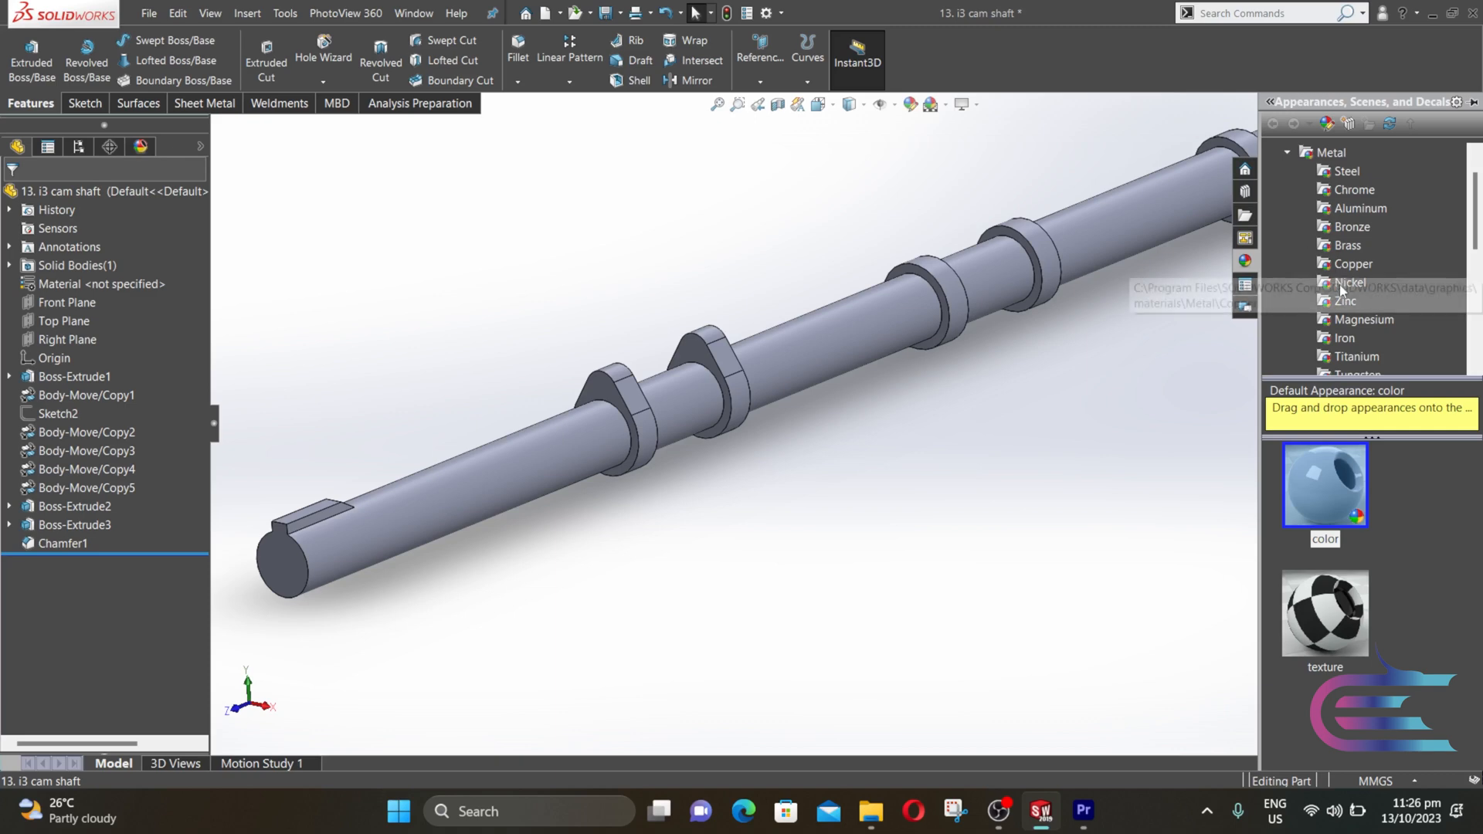
pyautogui.scroll(-1, 1351, 332)
pyautogui.click(1350, 323)
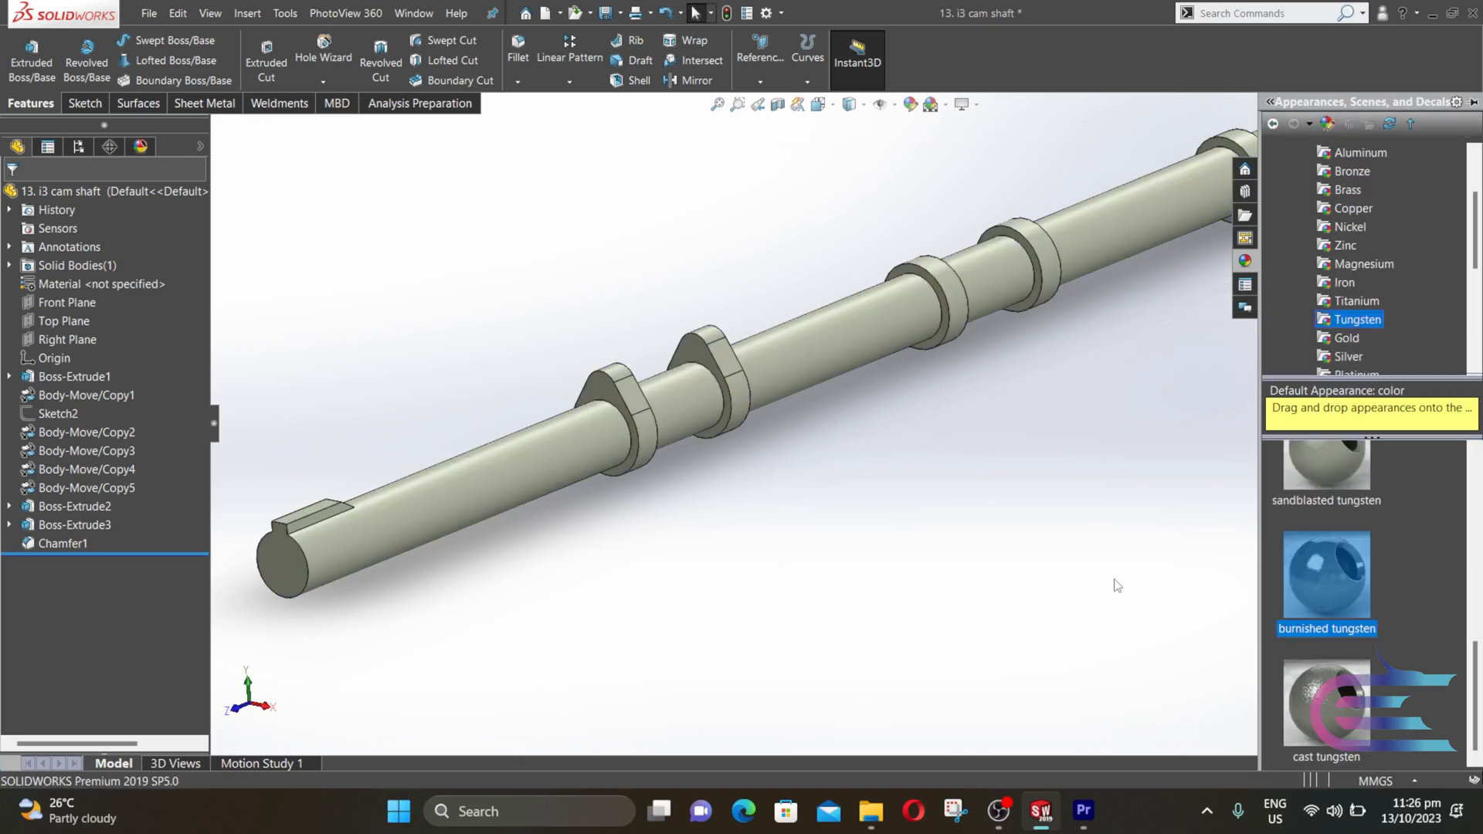
pyautogui.click(1107, 579)
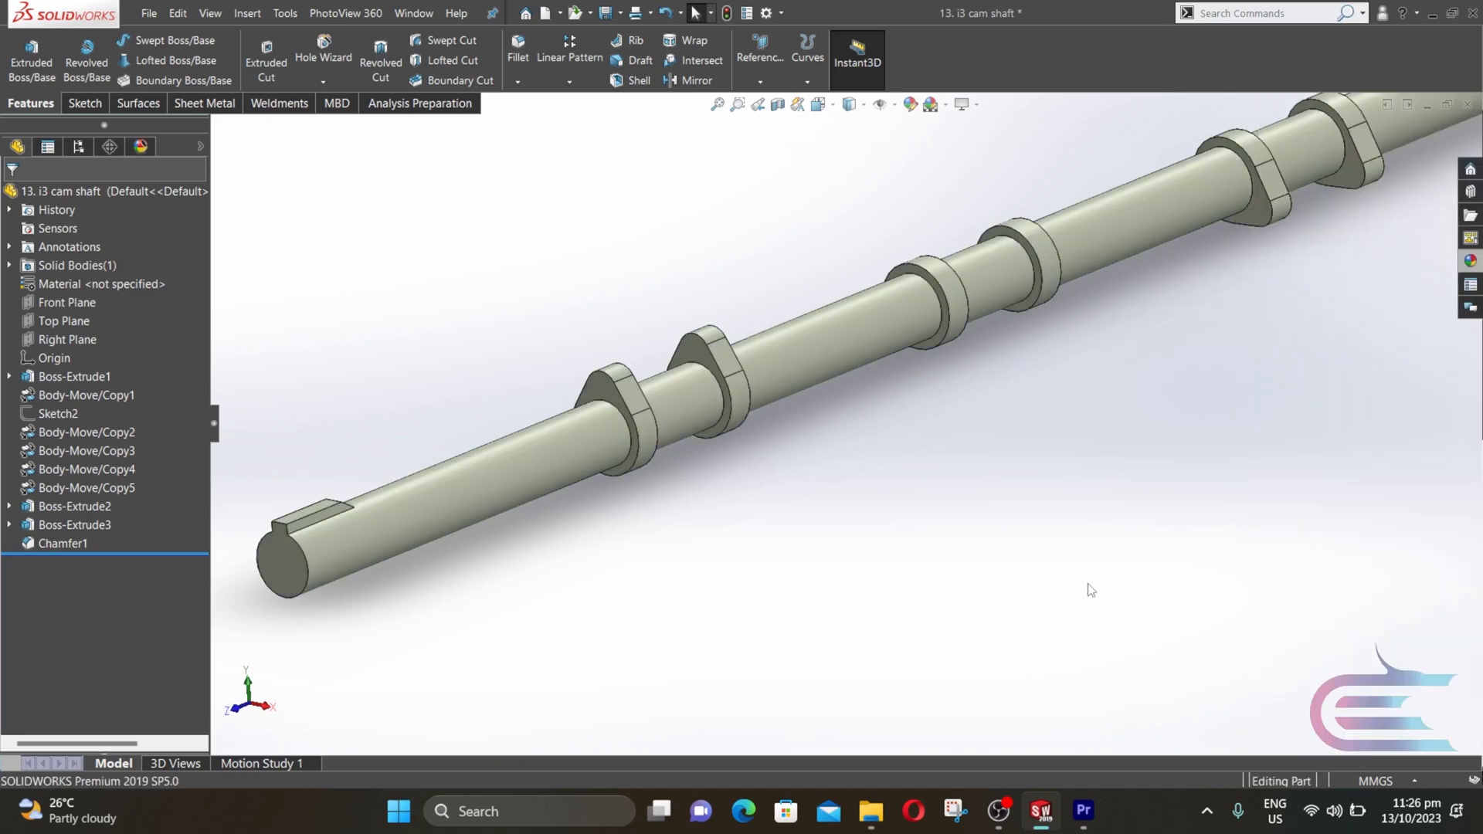
# - Start saving the camshaft part under a file name beginning with "i3 ca"
pyautogui.scroll(2, 957, 525)
pyautogui.click(148, 14)
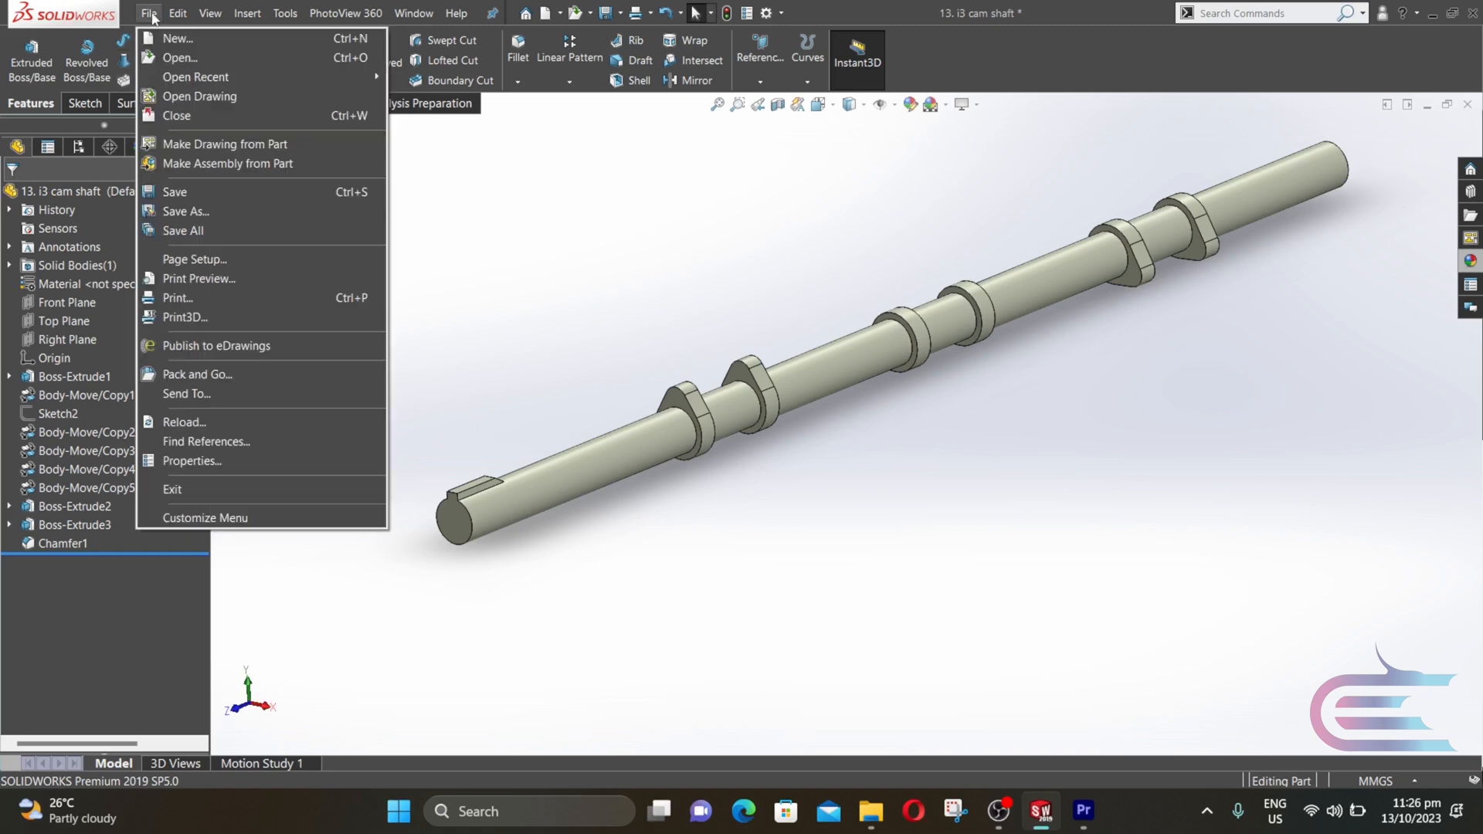
pyautogui.click(263, 210)
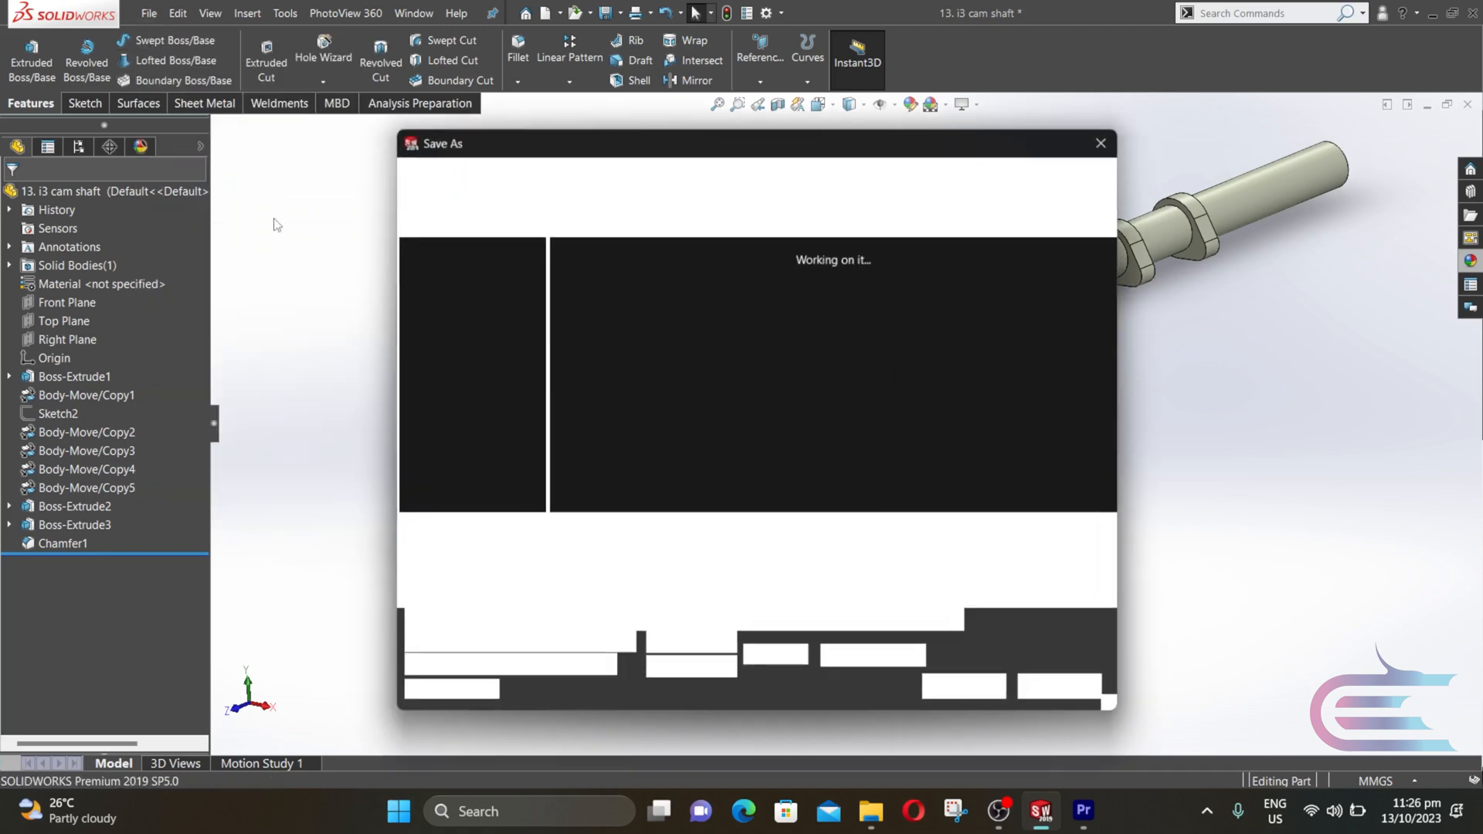
pyautogui.write('i3 ca')
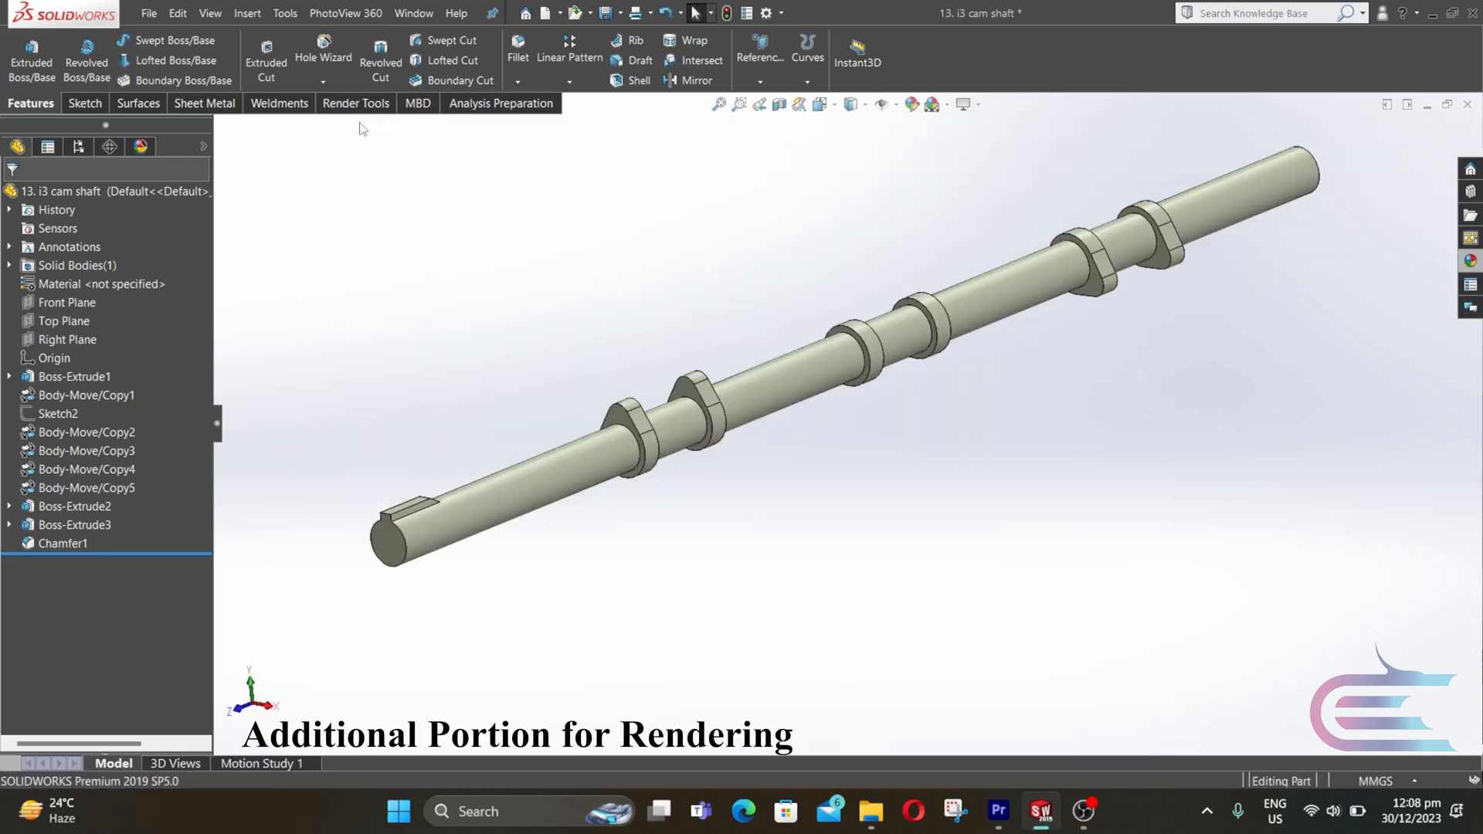
# - Turn on the integrated render preview and apply the polished platinum appearance to the camshaft
pyautogui.click(357, 105)
pyautogui.click(368, 54)
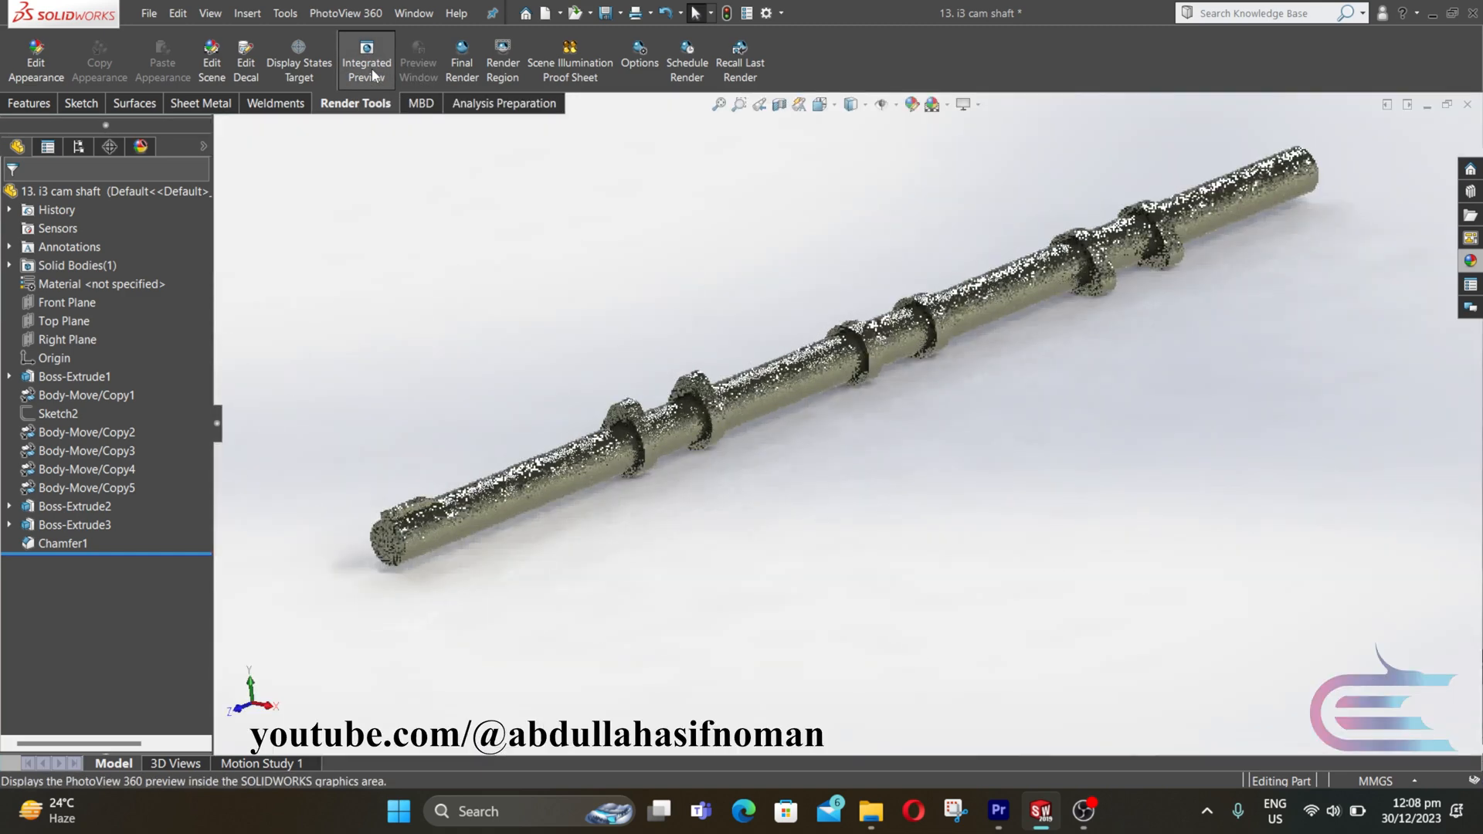
pyautogui.click(1470, 261)
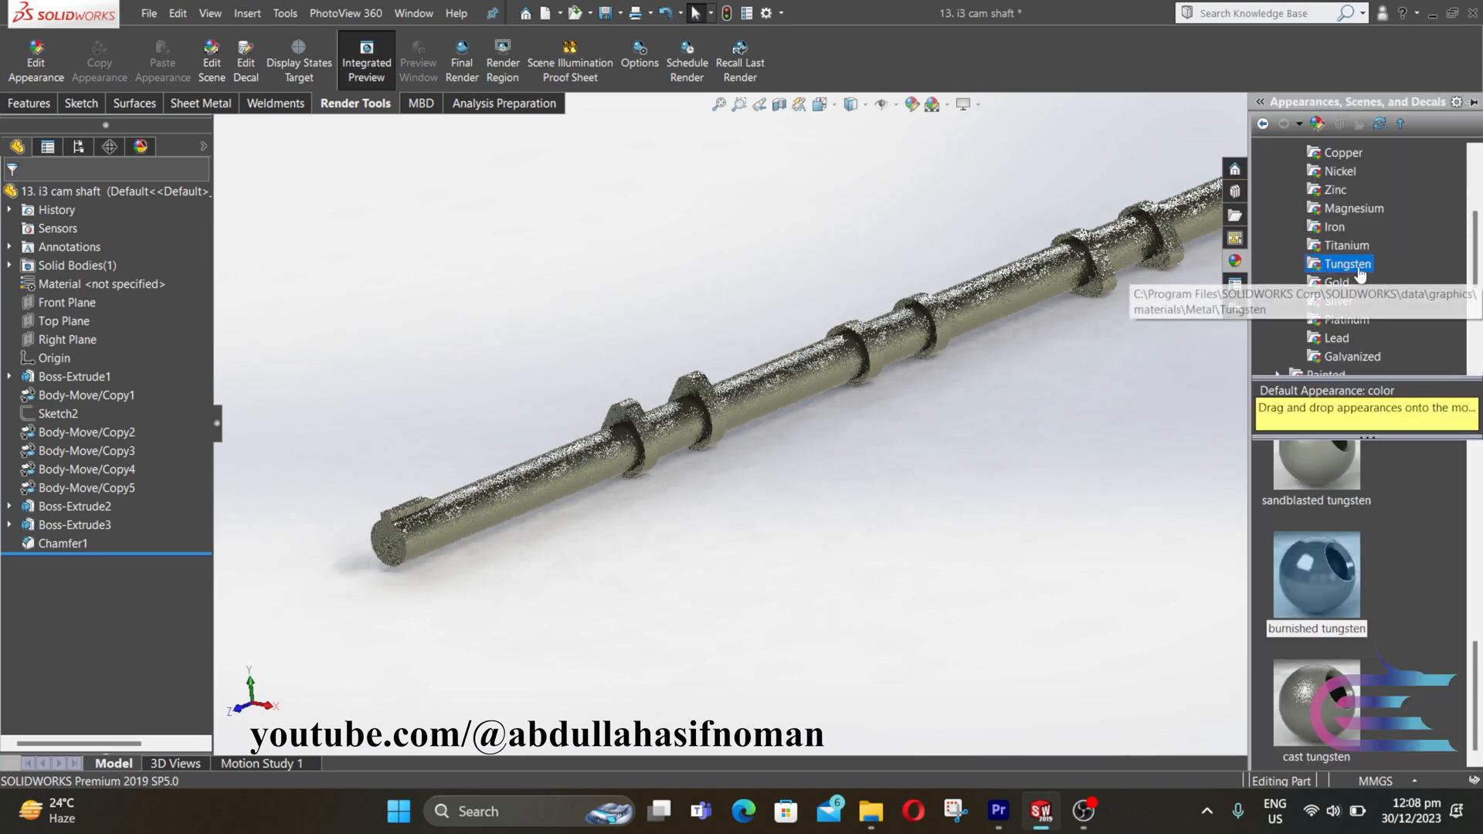
pyautogui.scroll(-1, 1343, 274)
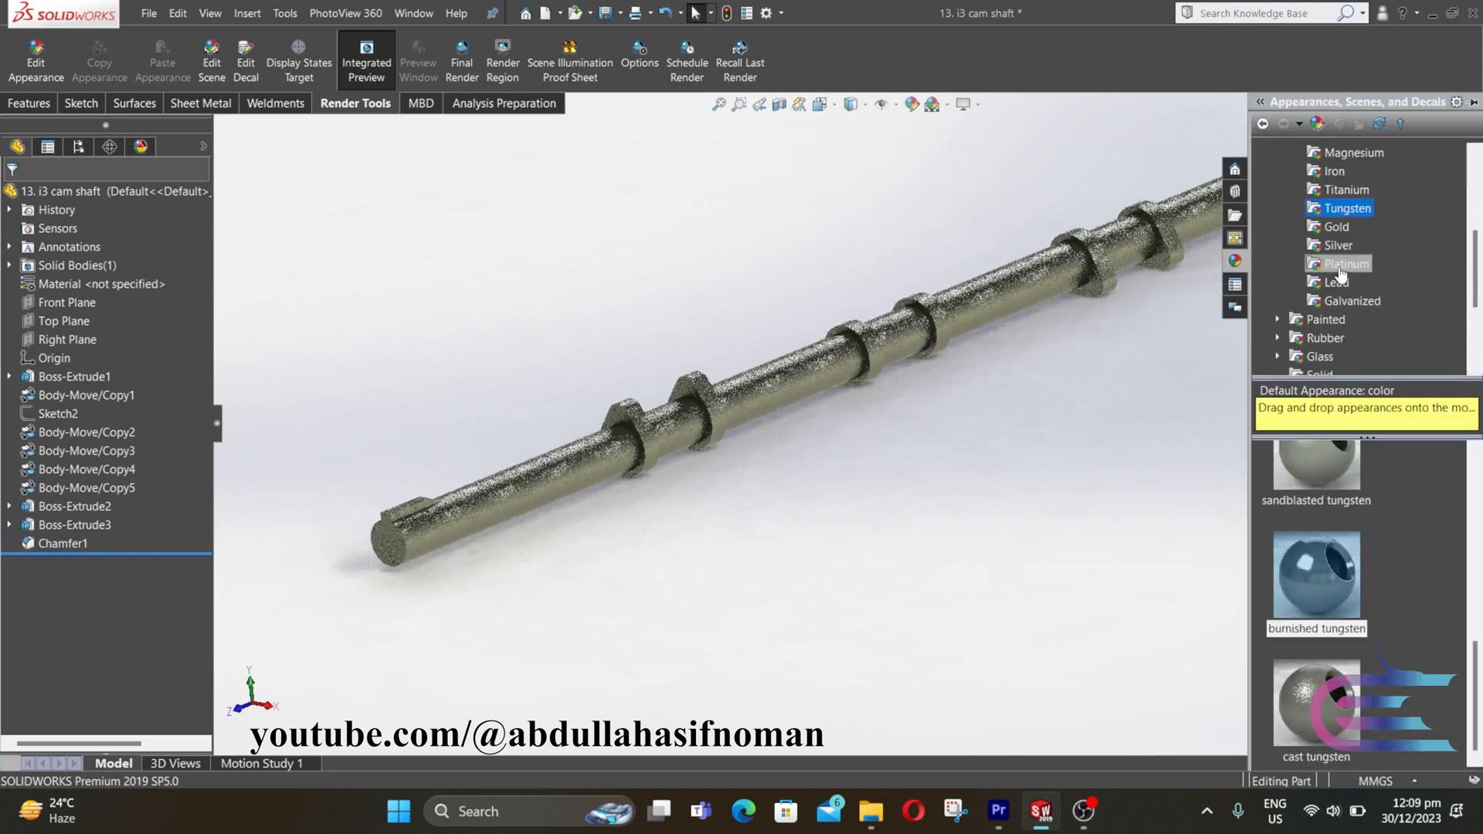
pyautogui.click(1340, 270)
pyautogui.doubleClick(1332, 488)
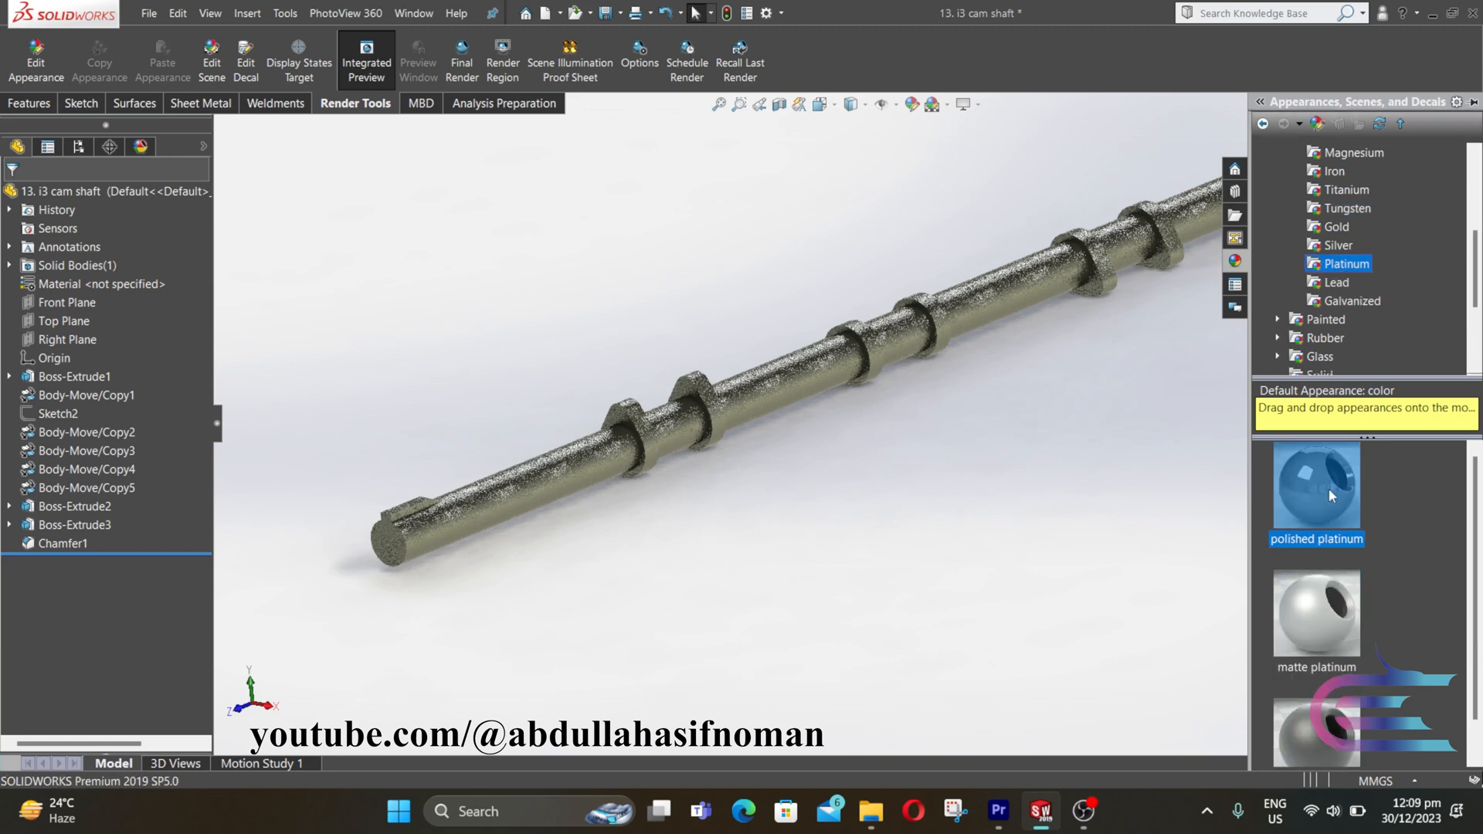
pyautogui.click(1171, 404)
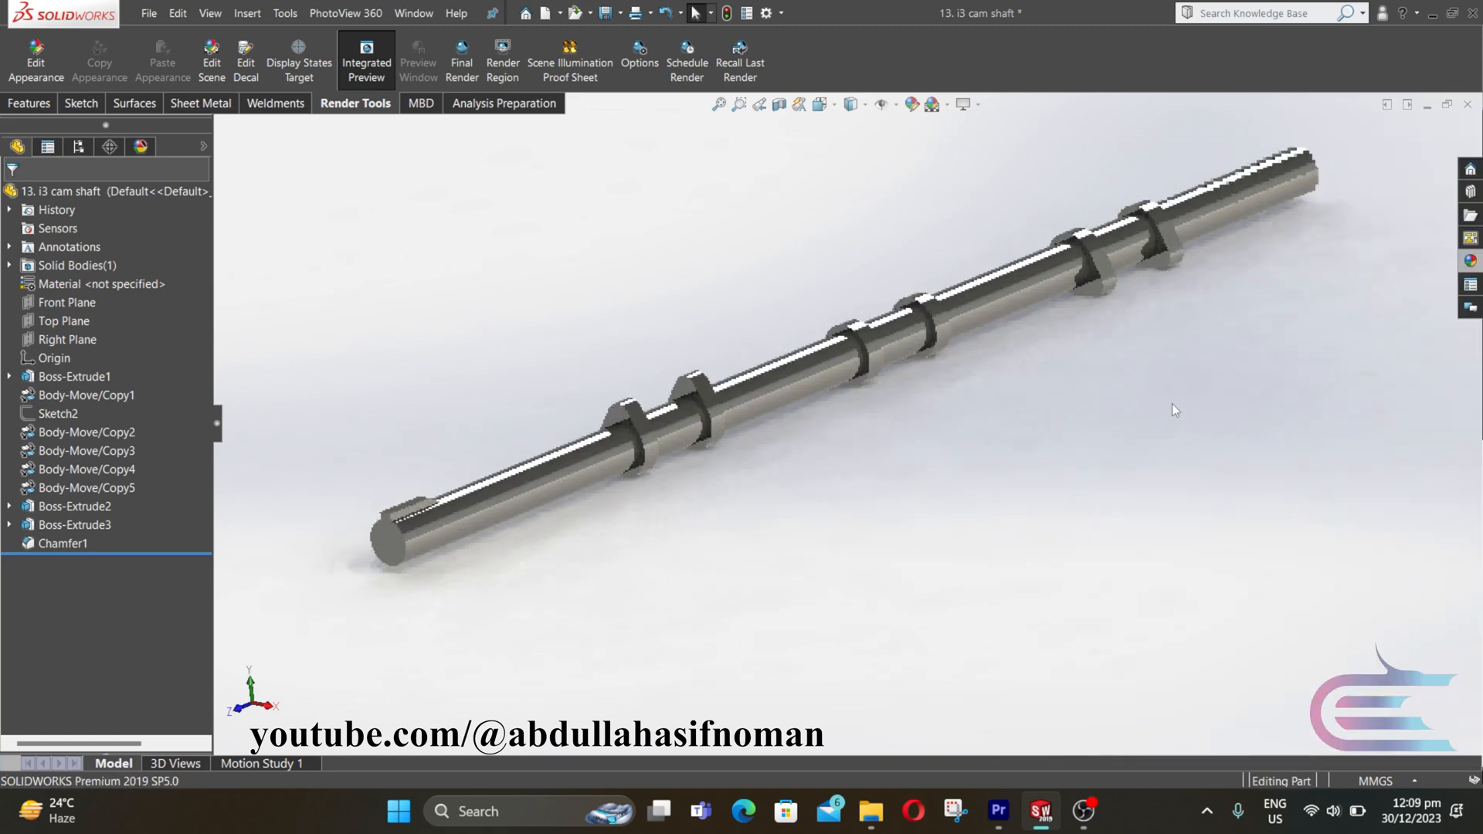